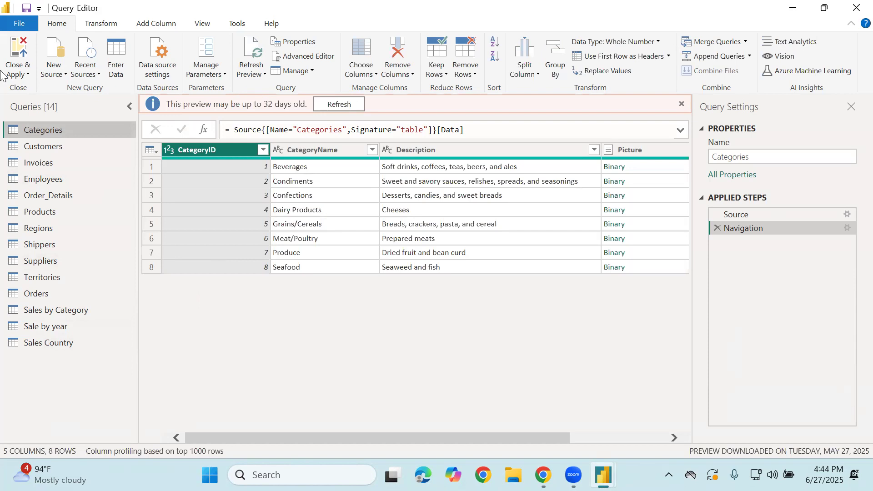
Step: Apply the pending query changes and close the Power Query Editor
{"action": "mouse_move", "coordinate": [14, 32]}
{"action": "left_mouse_down"}
{"action": "mouse_move", "coordinate": [3, 64]}
{"action": "mouse_move", "coordinate": [48, 64]}
{"action": "mouse_move", "coordinate": [27, 26]}
{"action": "mouse_move", "coordinate": [9, 28]}
{"action": "left_mouse_up"}
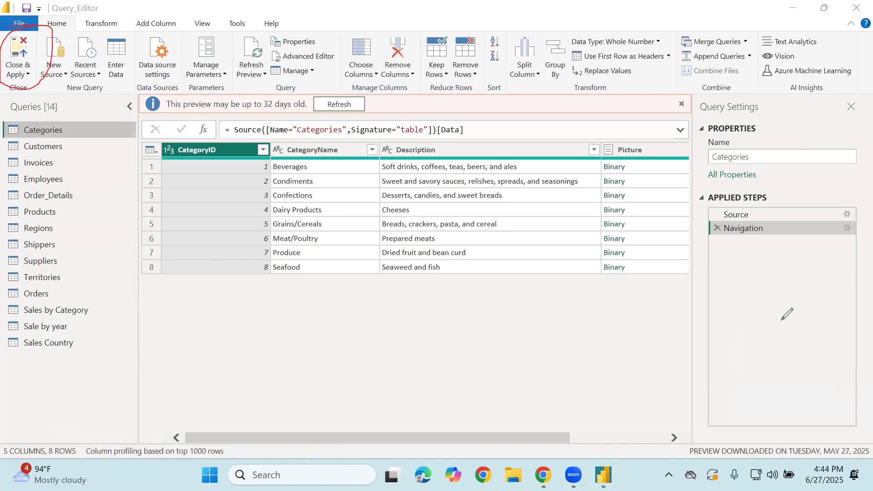
{"action": "key", "text": "Escape"}
{"action": "left_click", "coordinate": [17, 43]}
{"action": "left_click", "coordinate": [17, 43]}
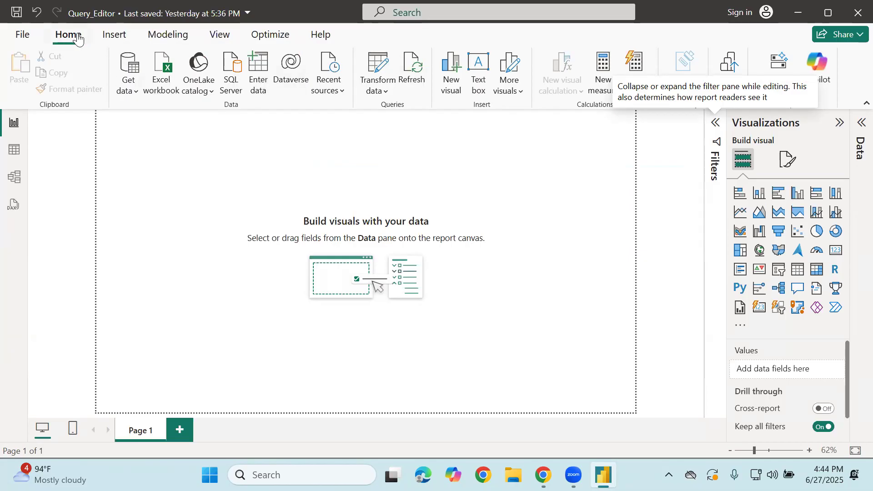
Step: Look up the report file's name and storage location, then dismiss the file details
{"action": "left_click", "coordinate": [97, 13]}
{"action": "left_click", "coordinate": [101, 14]}
{"action": "left_click", "coordinate": [105, 15]}
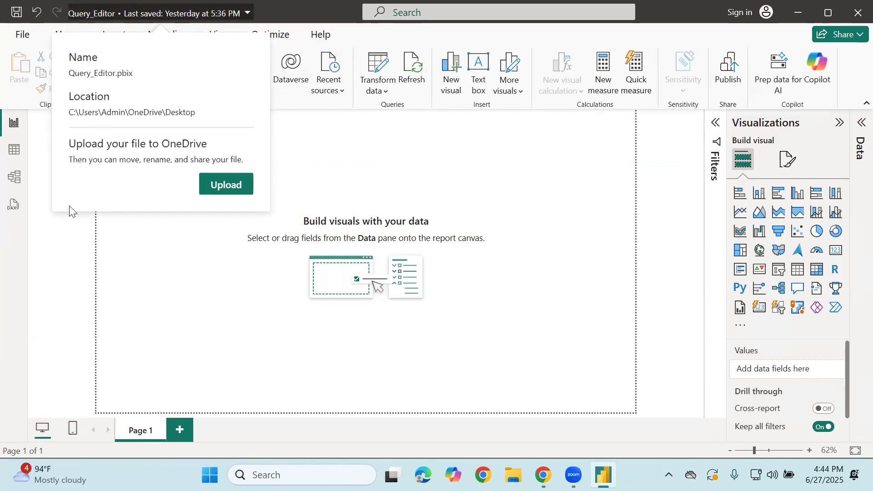
{"action": "left_click", "coordinate": [143, 262]}
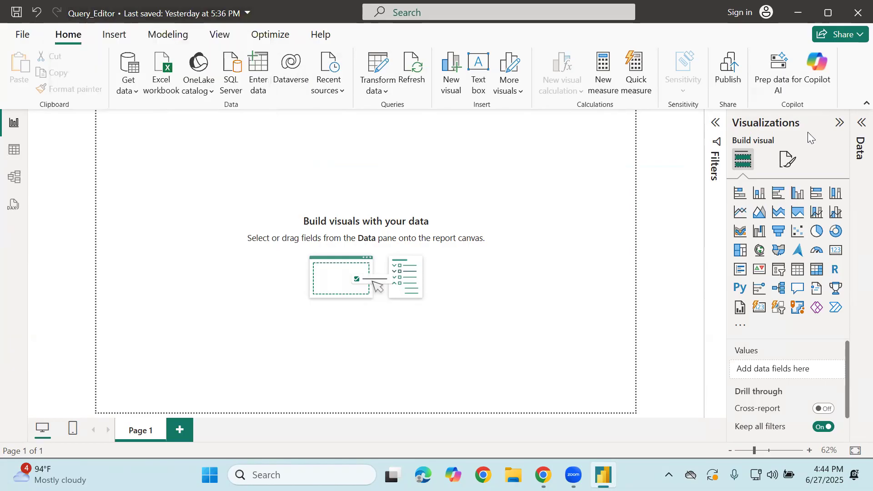
{"action": "left_click_drag", "start_coordinate": [18, 126], "coordinate": [43, 110]}
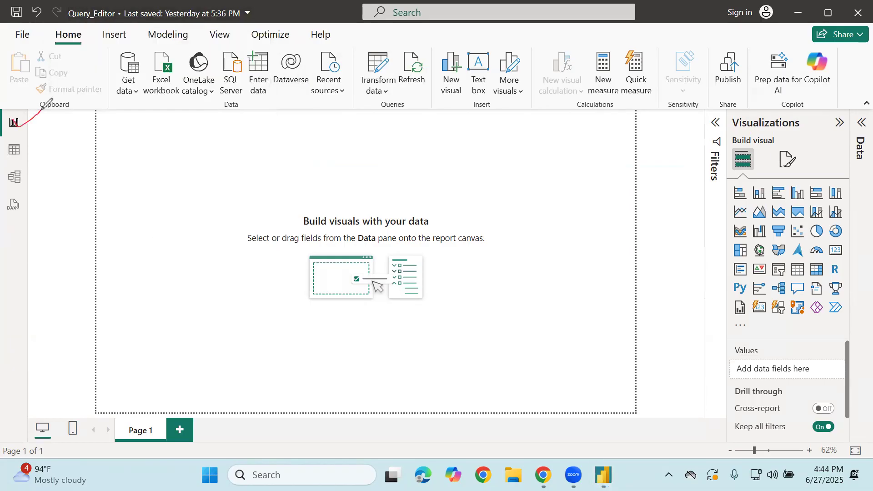
{"action": "left_click_drag", "start_coordinate": [18, 150], "coordinate": [44, 136]}
{"action": "left_click_drag", "start_coordinate": [25, 177], "coordinate": [51, 160]}
{"action": "mouse_move", "coordinate": [16, 205]}
{"action": "left_mouse_down"}
{"action": "mouse_move", "coordinate": [33, 203]}
{"action": "mouse_move", "coordinate": [54, 111]}
{"action": "mouse_move", "coordinate": [63, 127]}
{"action": "left_mouse_up"}
{"action": "mouse_move", "coordinate": [25, 162]}
{"action": "left_mouse_down"}
{"action": "mouse_move", "coordinate": [2, 177]}
{"action": "mouse_move", "coordinate": [53, 184]}
{"action": "mouse_move", "coordinate": [58, 164]}
{"action": "mouse_move", "coordinate": [25, 163]}
{"action": "left_mouse_up"}
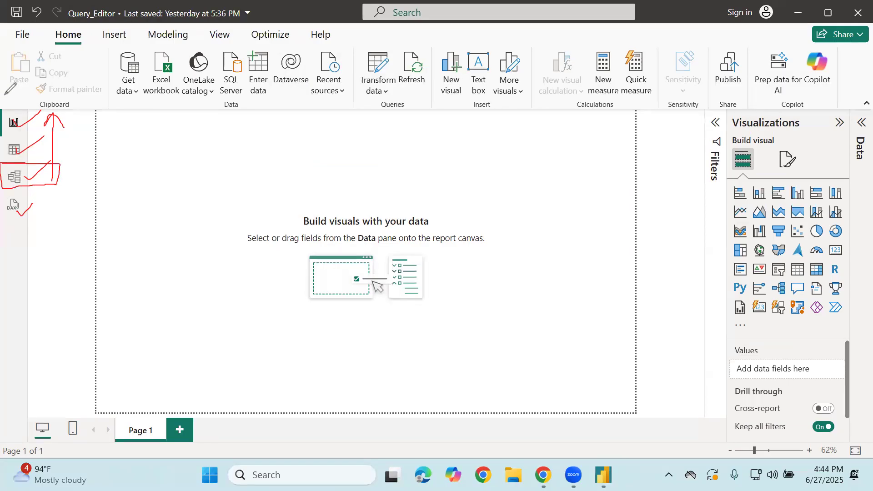
{"action": "mouse_move", "coordinate": [51, 134]}
{"action": "left_mouse_down"}
{"action": "mouse_move", "coordinate": [5, 135]}
{"action": "mouse_move", "coordinate": [2, 146]}
{"action": "mouse_move", "coordinate": [25, 151]}
{"action": "mouse_move", "coordinate": [60, 124]}
{"action": "mouse_move", "coordinate": [33, 130]}
{"action": "left_mouse_up"}
{"action": "mouse_move", "coordinate": [57, 97]}
{"action": "left_mouse_down"}
{"action": "mouse_move", "coordinate": [4, 111]}
{"action": "mouse_move", "coordinate": [38, 128]}
{"action": "mouse_move", "coordinate": [64, 80]}
{"action": "left_mouse_up"}
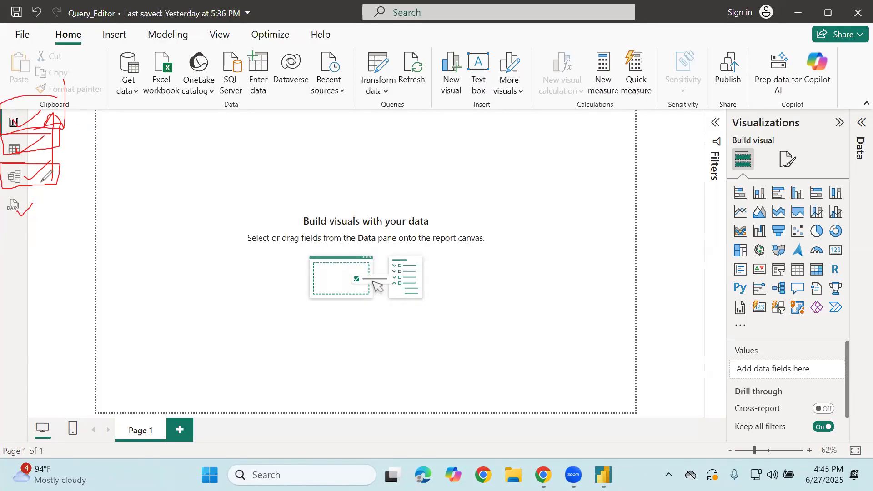
{"action": "mouse_move", "coordinate": [70, 213]}
{"action": "left_mouse_down"}
{"action": "mouse_move", "coordinate": [53, 198]}
{"action": "mouse_move", "coordinate": [67, 179]}
{"action": "mouse_move", "coordinate": [55, 178]}
{"action": "left_mouse_up"}
{"action": "left_click", "coordinate": [767, 321]}
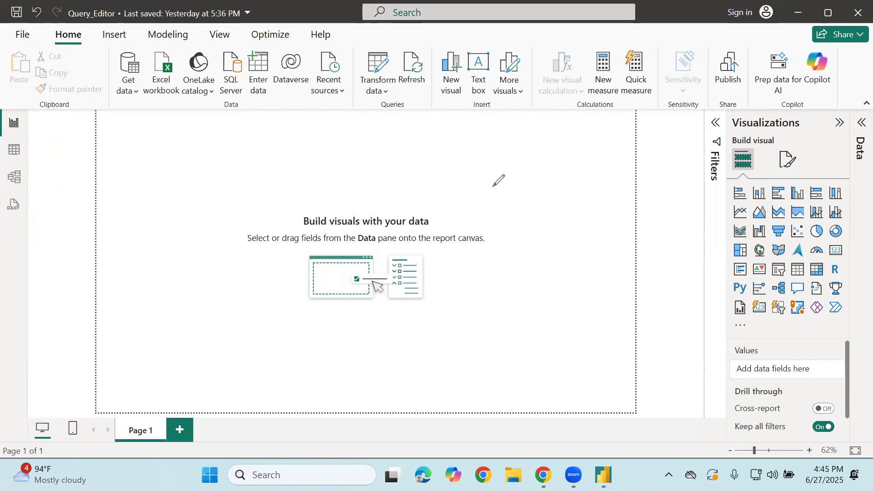
{"action": "mouse_move", "coordinate": [32, 183]}
{"action": "left_mouse_down"}
{"action": "mouse_move", "coordinate": [41, 121]}
{"action": "mouse_move", "coordinate": [52, 136]}
{"action": "left_mouse_up"}
{"action": "mouse_move", "coordinate": [5, 193]}
{"action": "left_mouse_down"}
{"action": "mouse_move", "coordinate": [19, 201]}
{"action": "mouse_move", "coordinate": [5, 203]}
{"action": "mouse_move", "coordinate": [19, 207]}
{"action": "mouse_move", "coordinate": [109, 172]}
{"action": "mouse_move", "coordinate": [171, 192]}
{"action": "left_mouse_up"}
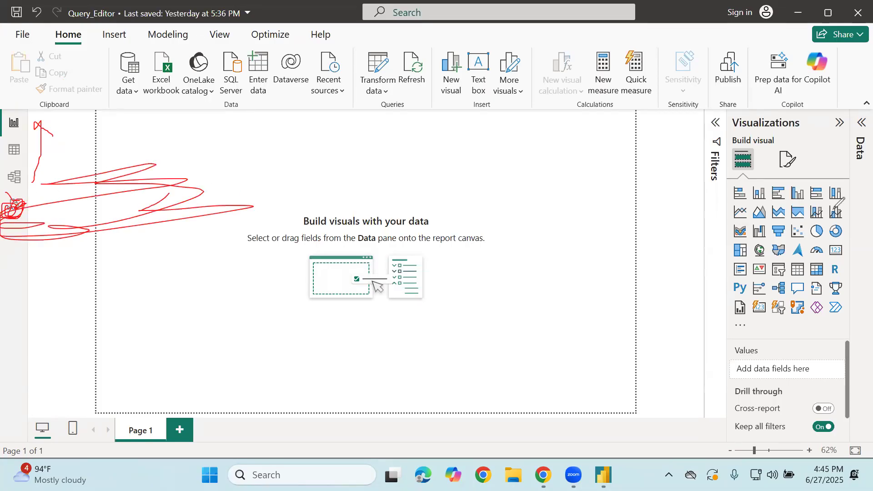
{"action": "key", "text": "e"}
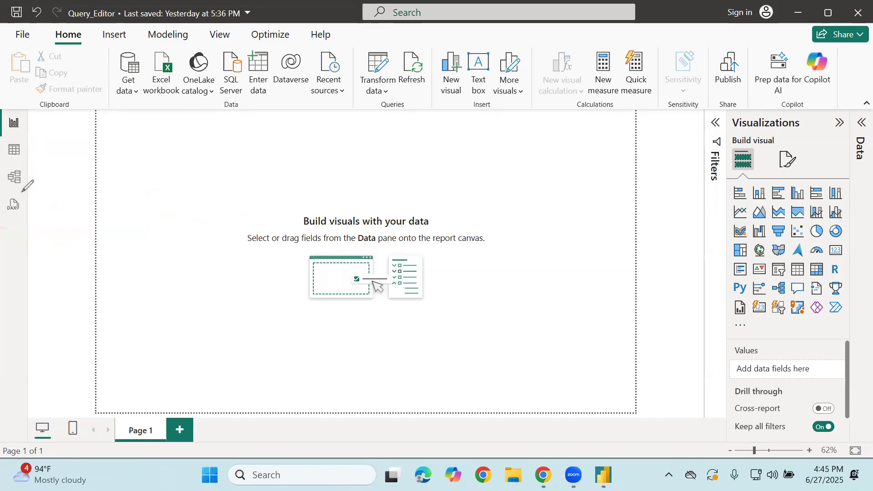
{"action": "mouse_move", "coordinate": [4, 199]}
{"action": "left_mouse_down"}
{"action": "mouse_move", "coordinate": [30, 221]}
{"action": "mouse_move", "coordinate": [30, 197]}
{"action": "mouse_move", "coordinate": [3, 198]}
{"action": "mouse_move", "coordinate": [48, 203]}
{"action": "mouse_move", "coordinate": [31, 220]}
{"action": "left_mouse_up"}
{"action": "mouse_move", "coordinate": [25, 184]}
{"action": "left_mouse_down"}
{"action": "mouse_move", "coordinate": [22, 125]}
{"action": "mouse_move", "coordinate": [14, 114]}
{"action": "mouse_move", "coordinate": [8, 121]}
{"action": "mouse_move", "coordinate": [43, 115]}
{"action": "left_mouse_up"}
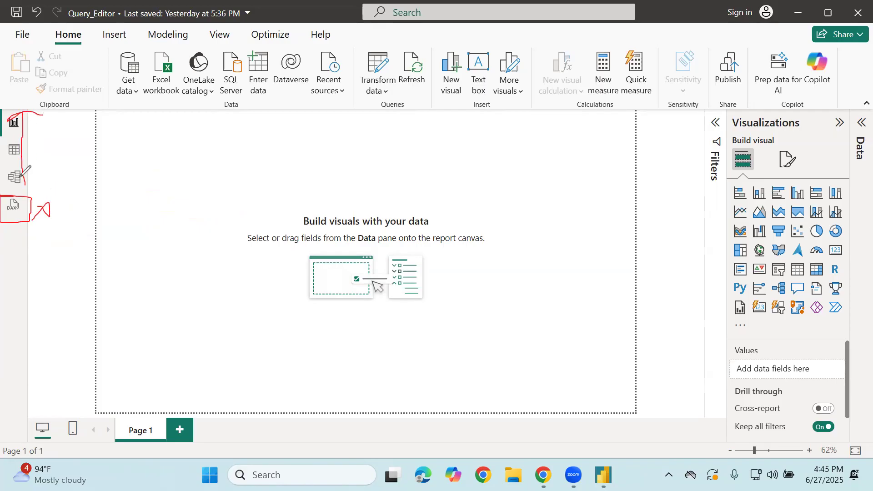
{"action": "mouse_move", "coordinate": [25, 167]}
{"action": "left_mouse_down"}
{"action": "mouse_move", "coordinate": [3, 187]}
{"action": "mouse_move", "coordinate": [38, 184]}
{"action": "mouse_move", "coordinate": [8, 175]}
{"action": "left_mouse_up"}
{"action": "mouse_move", "coordinate": [27, 143]}
{"action": "left_mouse_down"}
{"action": "mouse_move", "coordinate": [1, 141]}
{"action": "mouse_move", "coordinate": [15, 158]}
{"action": "mouse_move", "coordinate": [48, 142]}
{"action": "mouse_move", "coordinate": [24, 142]}
{"action": "left_mouse_up"}
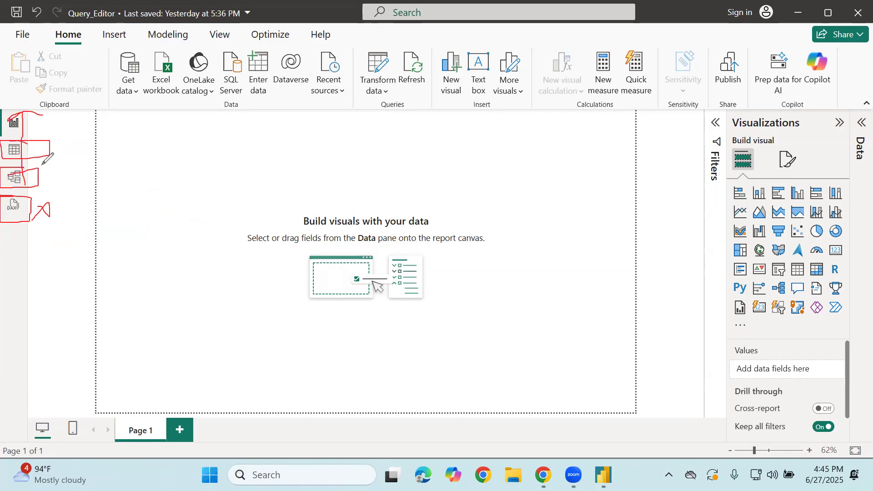
{"action": "mouse_move", "coordinate": [47, 179]}
{"action": "left_mouse_down"}
{"action": "mouse_move", "coordinate": [94, 157]}
{"action": "mouse_move", "coordinate": [100, 132]}
{"action": "left_mouse_up"}
{"action": "left_click_drag", "start_coordinate": [44, 119], "coordinate": [97, 103]}
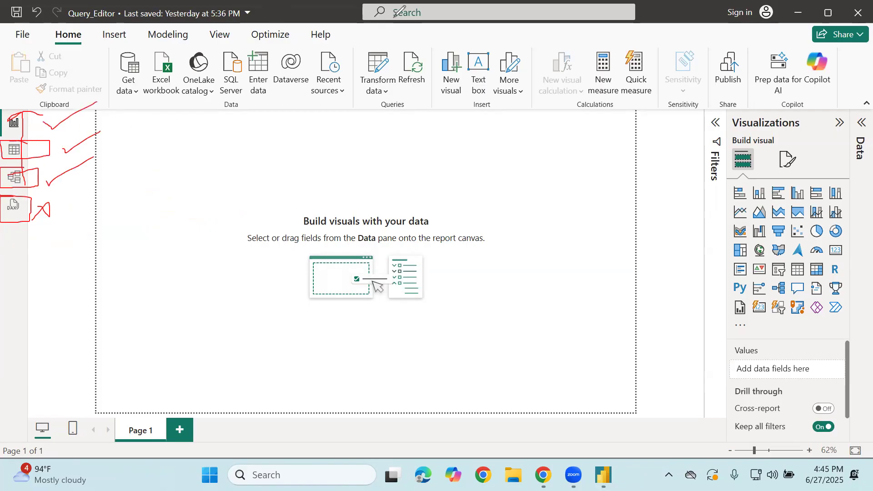
{"action": "mouse_move", "coordinate": [118, 95]}
{"action": "left_mouse_down"}
{"action": "mouse_move", "coordinate": [57, 245]}
{"action": "mouse_move", "coordinate": [46, 206]}
{"action": "mouse_move", "coordinate": [72, 210]}
{"action": "left_mouse_up"}
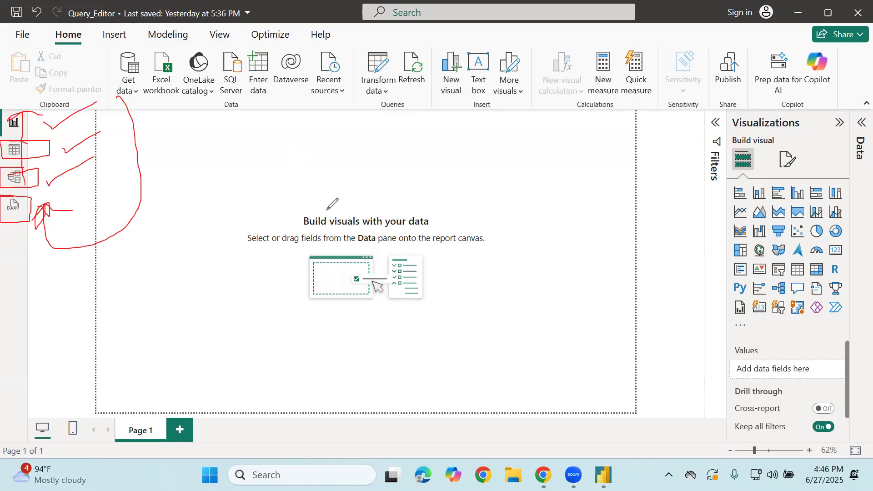
{"action": "key", "text": "e"}
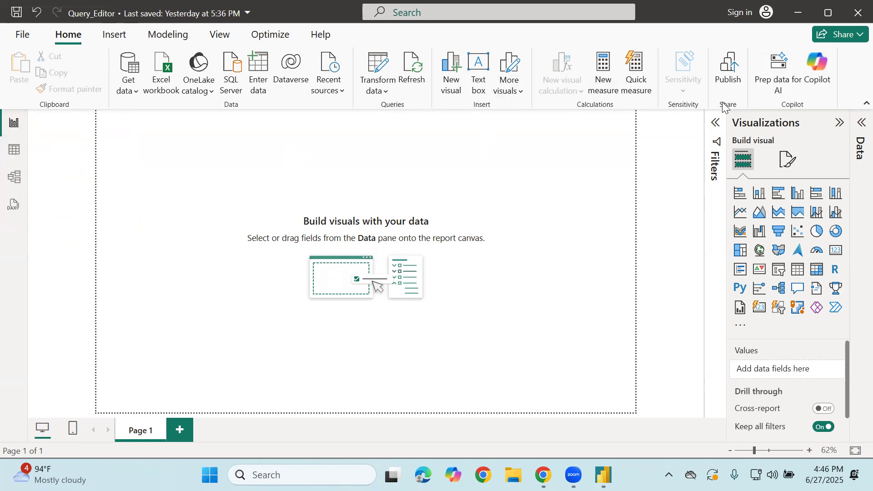
Step: Show the model view, collapse the Data and Properties panes, and look over the table relationships
{"action": "left_click", "coordinate": [13, 184]}
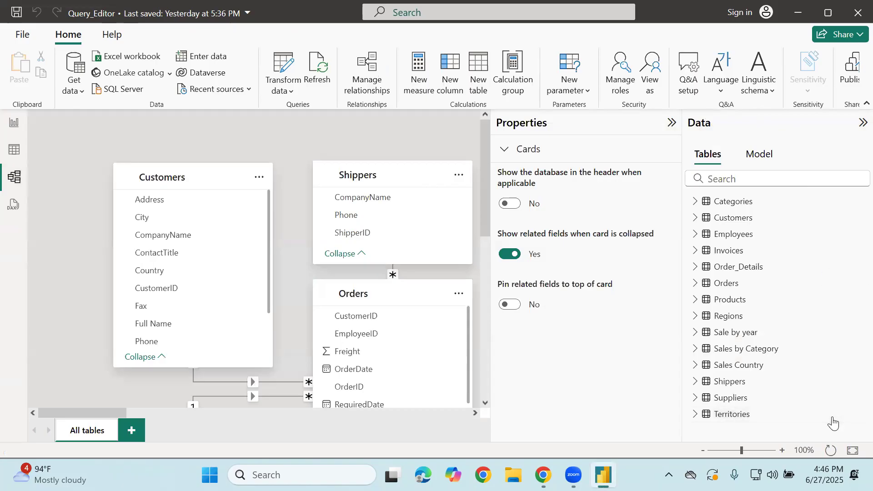
{"action": "left_click", "coordinate": [863, 123]}
{"action": "left_click", "coordinate": [838, 123]}
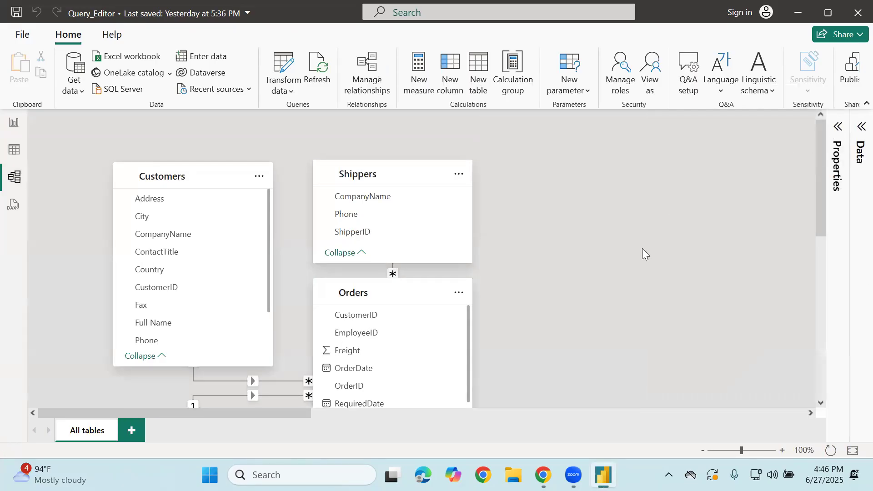
{"action": "scroll", "coordinate": [632, 282], "scroll_direction": "down", "scroll_amount": 5}
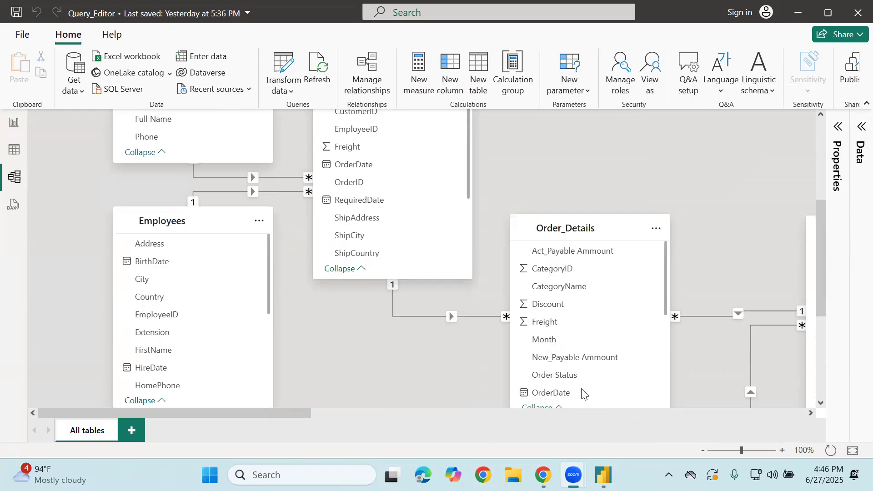
{"action": "scroll", "coordinate": [220, 230], "scroll_direction": "up", "scroll_amount": 4}
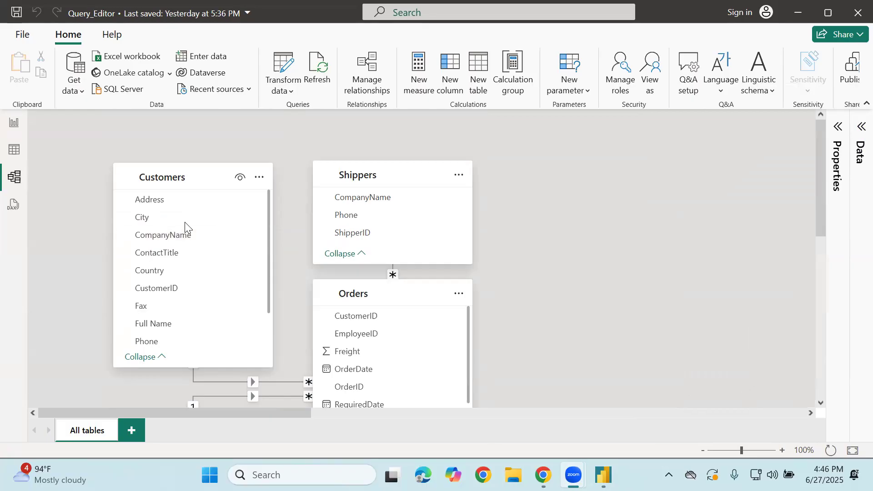
Step: Move the Customers and Employees table cards further left in the diagram and make both smaller
{"action": "left_click_drag", "start_coordinate": [179, 176], "coordinate": [145, 176]}
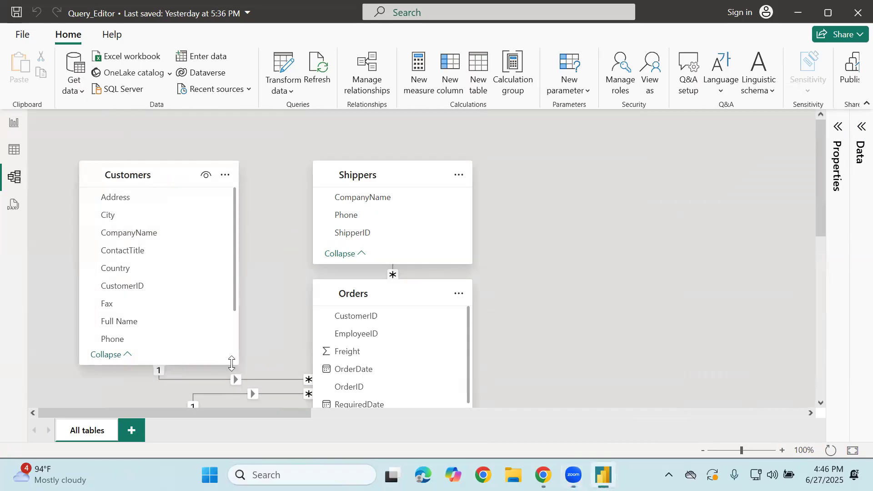
{"action": "left_click_drag", "start_coordinate": [238, 362], "coordinate": [135, 288]}
{"action": "scroll", "coordinate": [282, 334], "scroll_direction": "down", "scroll_amount": 3}
{"action": "left_click_drag", "start_coordinate": [239, 271], "coordinate": [178, 291]}
{"action": "scroll", "coordinate": [306, 307], "scroll_direction": "up", "scroll_amount": 2}
{"action": "scroll", "coordinate": [306, 312], "scroll_direction": "up", "scroll_amount": 1}
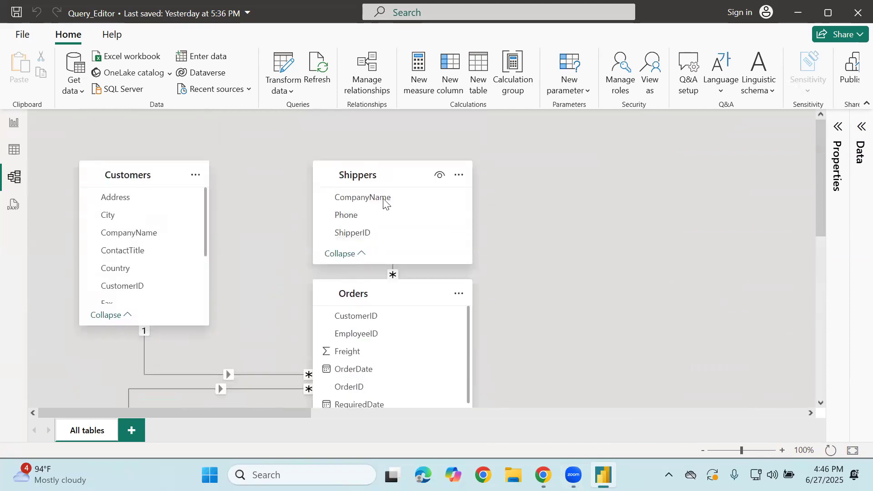
Step: Move the Shippers card to the right, place Orders level between Customers and Shippers, and shrink the Orders card
{"action": "left_click_drag", "start_coordinate": [376, 179], "coordinate": [577, 179]}
{"action": "left_click_drag", "start_coordinate": [372, 295], "coordinate": [358, 177]}
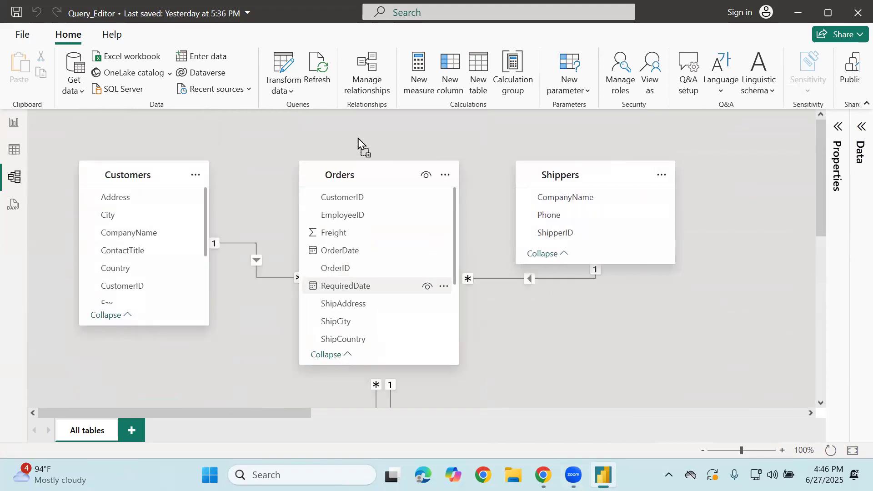
{"action": "left_click_drag", "start_coordinate": [453, 360], "coordinate": [419, 318]}
Step: Move the Order_Details card beneath Orders, and shift the Categories card left towards Order_Details
{"action": "scroll", "coordinate": [451, 342], "scroll_direction": "down", "scroll_amount": 6}
{"action": "scroll", "coordinate": [469, 335], "scroll_direction": "down", "scroll_amount": 2}
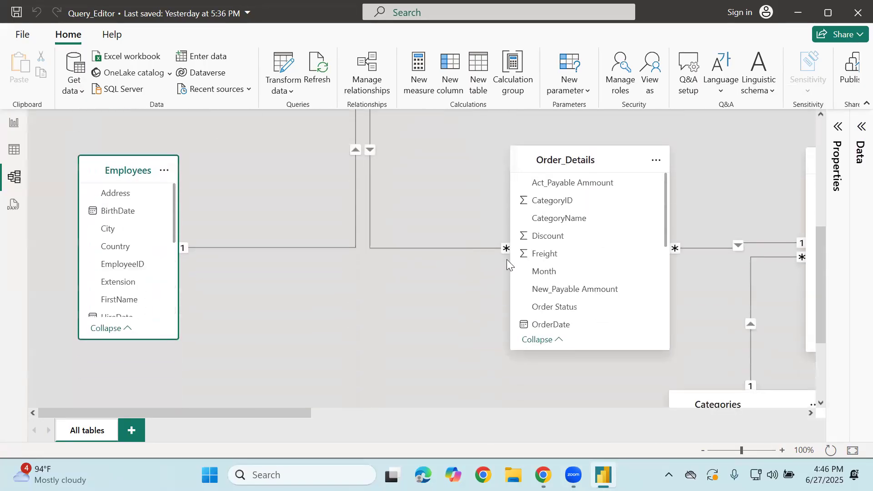
{"action": "left_click_drag", "start_coordinate": [590, 168], "coordinate": [409, 172]}
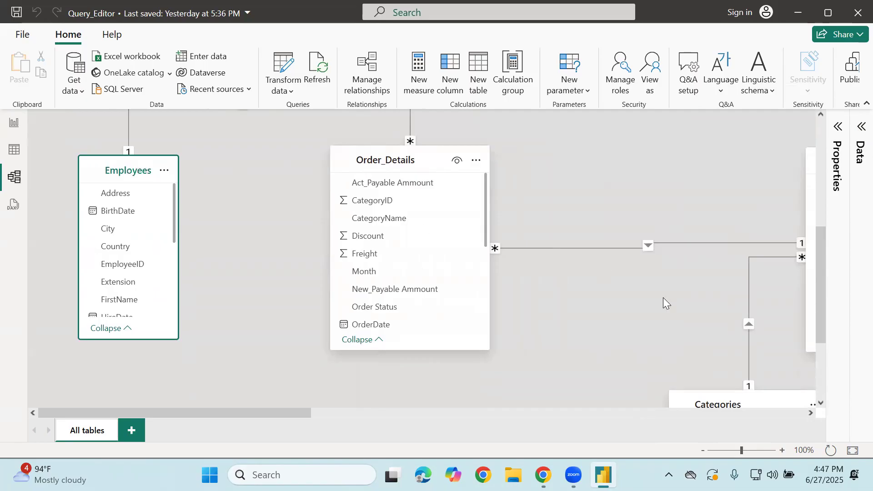
{"action": "scroll", "coordinate": [684, 325], "scroll_direction": "down", "scroll_amount": 4}
{"action": "left_click_drag", "start_coordinate": [702, 270], "coordinate": [591, 277]}
{"action": "left_click_drag", "start_coordinate": [299, 412], "coordinate": [411, 412]}
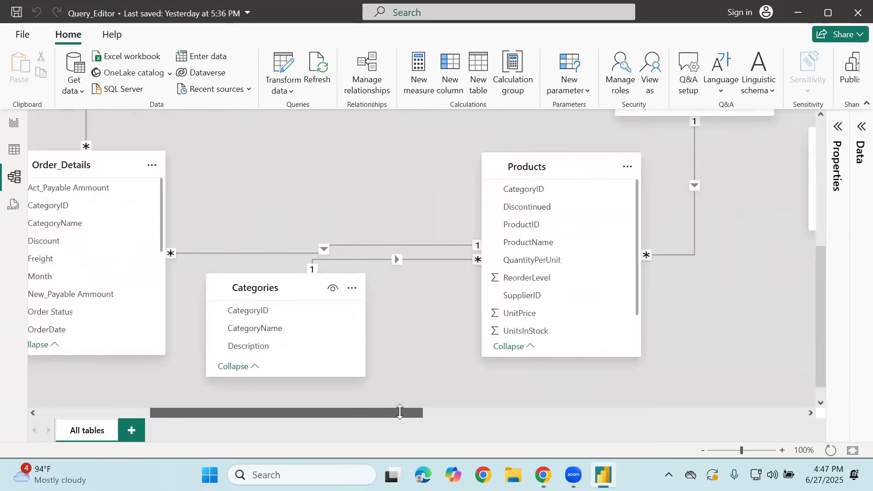
Step: Place the Products card above Categories, and move the Suppliers card into the top row beside Shippers
{"action": "left_click_drag", "start_coordinate": [525, 166], "coordinate": [324, 69]}
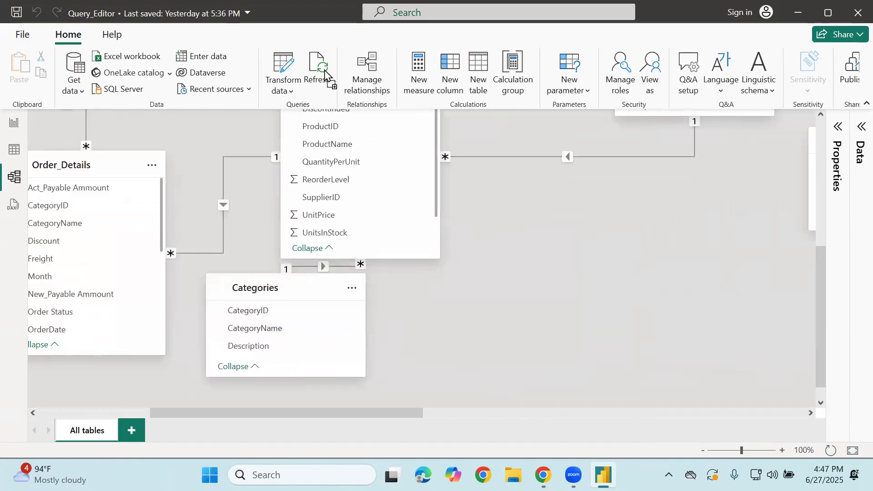
{"action": "left_click_drag", "start_coordinate": [344, 415], "coordinate": [493, 437]}
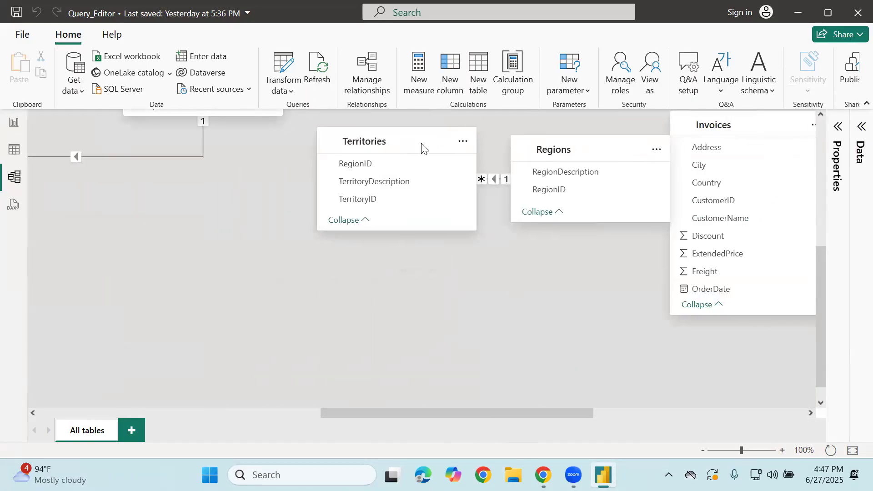
{"action": "scroll", "coordinate": [366, 212], "scroll_direction": "up", "scroll_amount": 3}
{"action": "scroll", "coordinate": [286, 185], "scroll_direction": "up", "scroll_amount": 3}
{"action": "left_click_drag", "start_coordinate": [226, 191], "coordinate": [2, 9]}
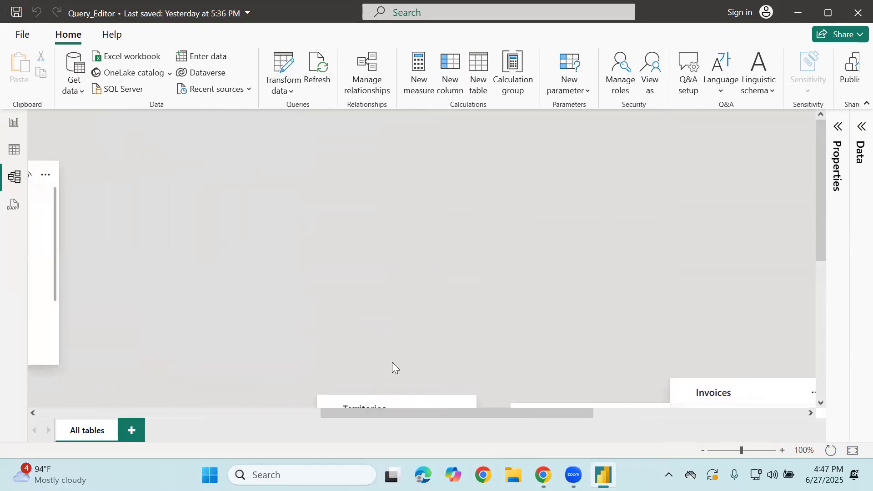
Step: Move the Territories card beneath Suppliers, put Regions beneath Territories, and bring the Invoices card closer to them
{"action": "scroll", "coordinate": [389, 380], "scroll_direction": "down", "scroll_amount": 5}
{"action": "left_click_drag", "start_coordinate": [399, 200], "coordinate": [9, 157]}
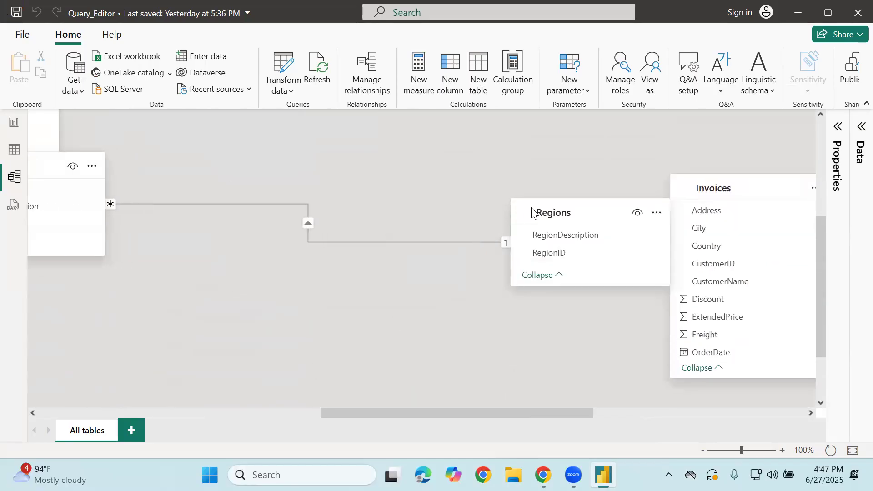
{"action": "left_click_drag", "start_coordinate": [565, 216], "coordinate": [229, 274]}
{"action": "left_click_drag", "start_coordinate": [112, 330], "coordinate": [113, 331]}
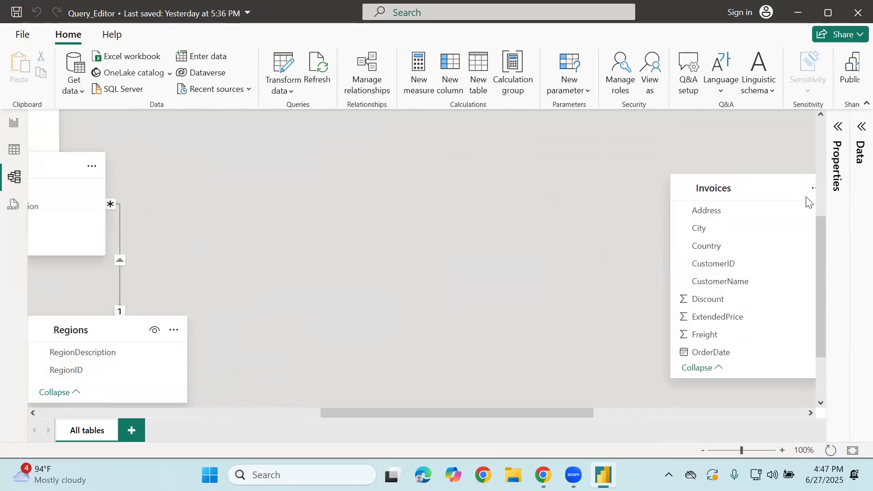
{"action": "left_click_drag", "start_coordinate": [771, 190], "coordinate": [440, 161]}
Step: Delete the Sale by year table from the model and confirm the deletion
{"action": "left_click_drag", "start_coordinate": [564, 413], "coordinate": [729, 409]}
{"action": "left_click", "coordinate": [498, 224]}
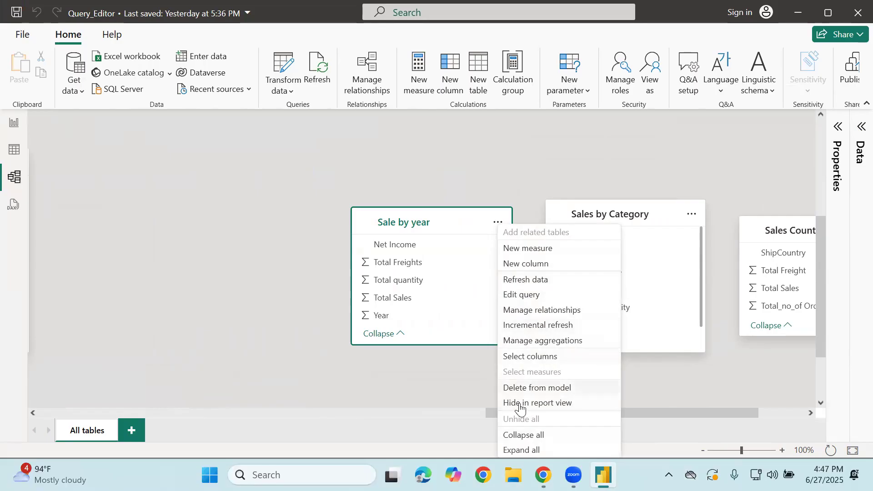
{"action": "left_click", "coordinate": [531, 388]}
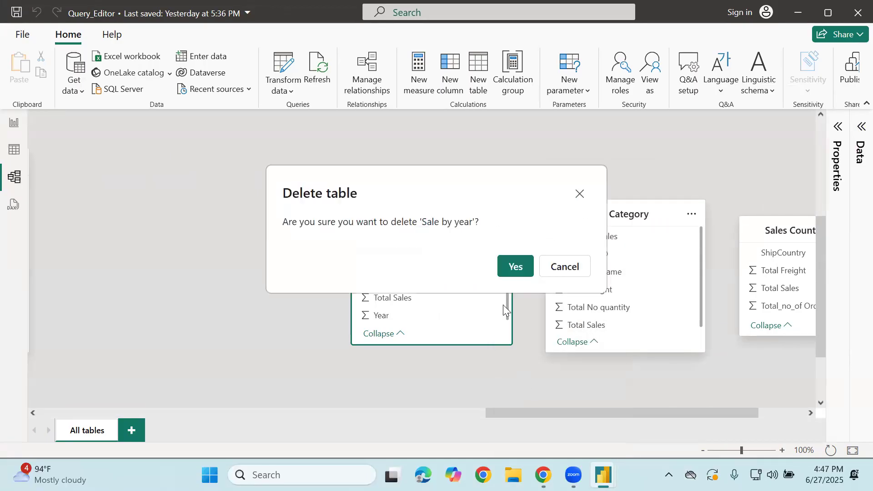
{"action": "left_click", "coordinate": [525, 271]}
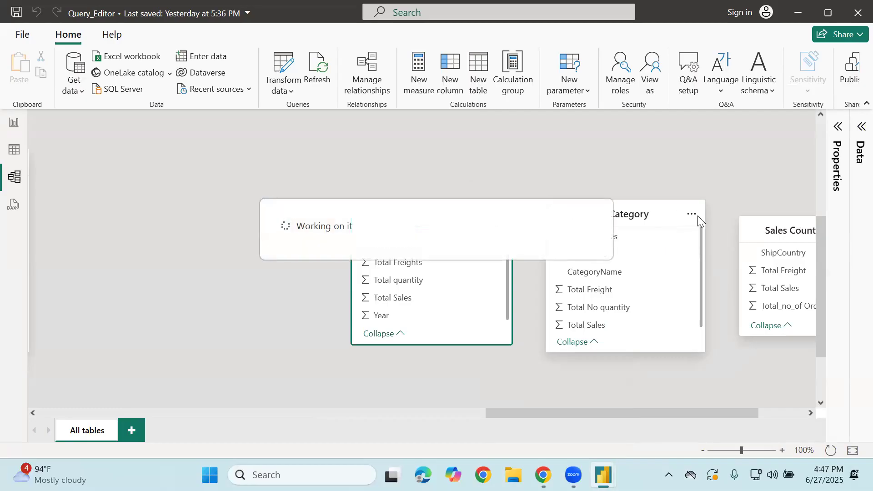
Step: Delete the Sales by Category table from the model and confirm the deletion
{"action": "left_click", "coordinate": [693, 214]}
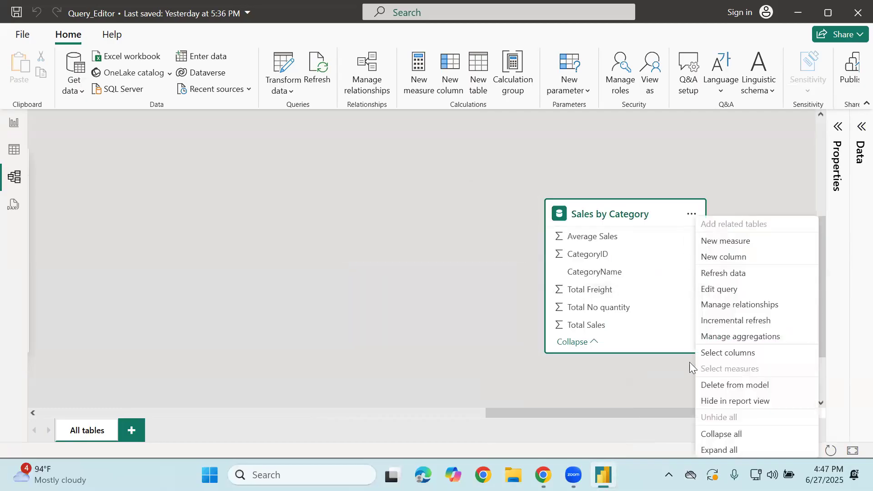
{"action": "left_click", "coordinate": [713, 384]}
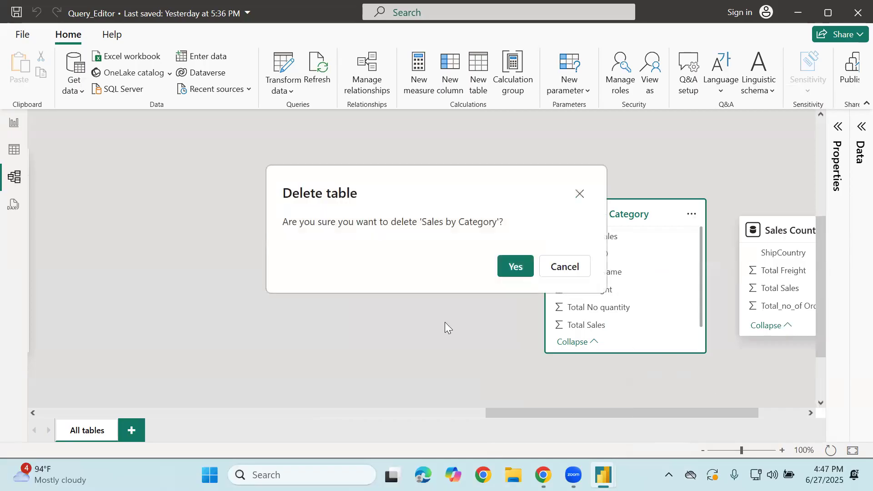
{"action": "left_click", "coordinate": [514, 271]}
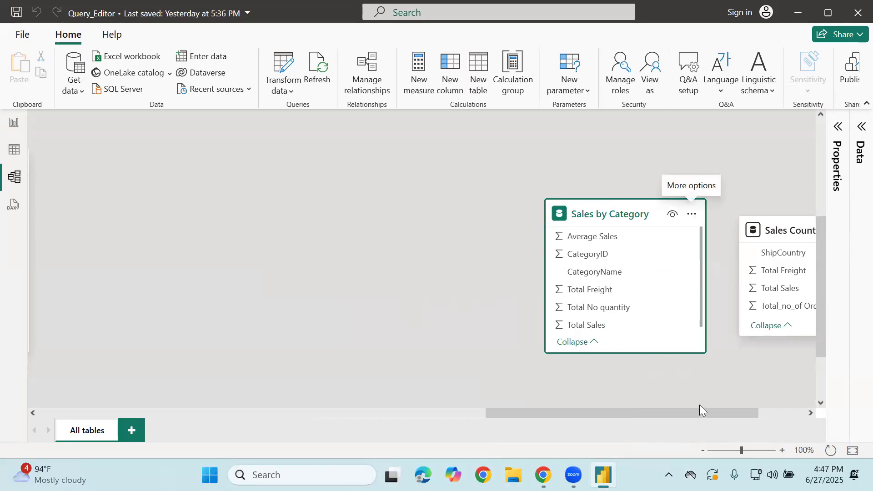
Step: Delete the Sales Country table from the model and confirm the deletion
{"action": "left_click_drag", "start_coordinate": [718, 408], "coordinate": [770, 349]}
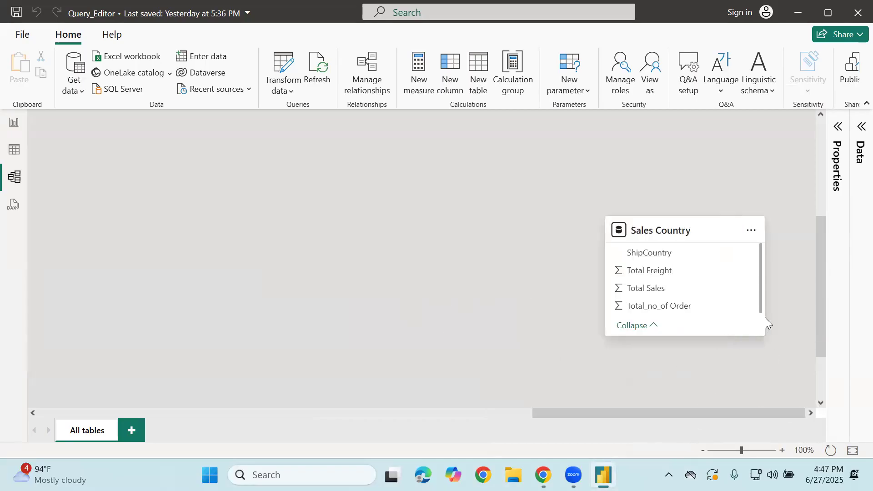
{"action": "left_click", "coordinate": [751, 232]}
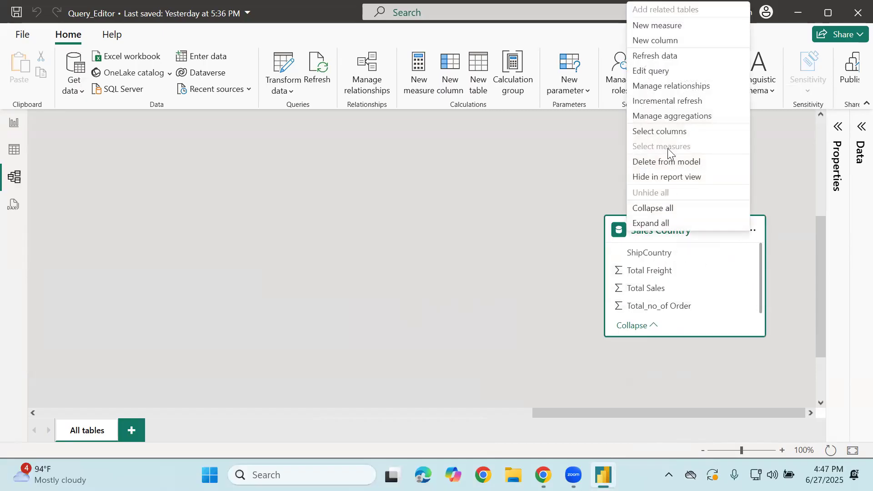
{"action": "left_click", "coordinate": [659, 163]}
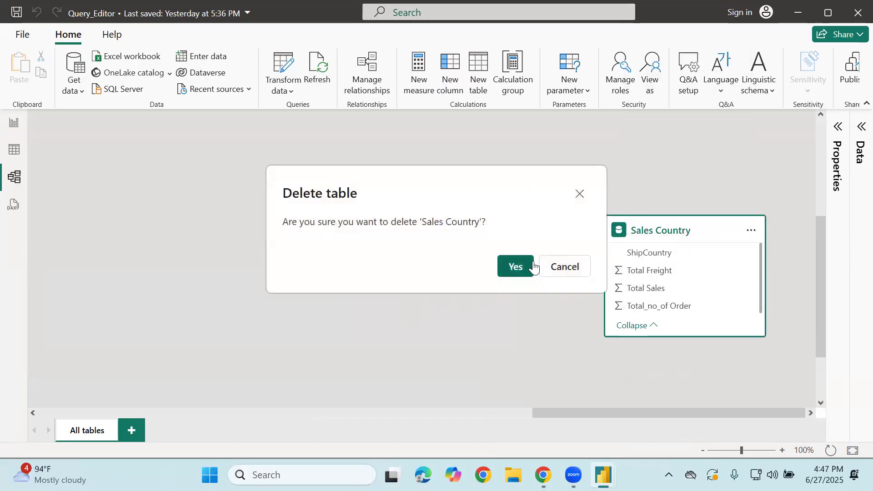
{"action": "left_click", "coordinate": [516, 267]}
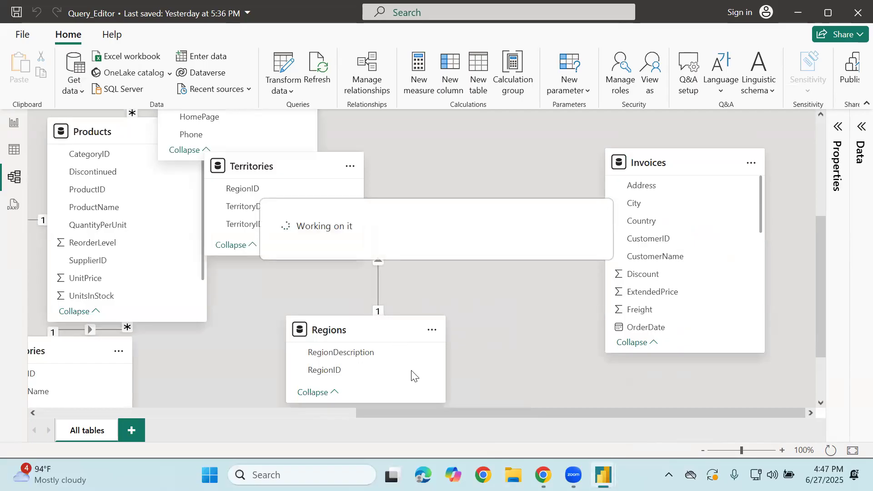
Step: Narrow the Order_Details card and shorten the Employees card in the model diagram
{"action": "left_click_drag", "start_coordinate": [382, 414], "coordinate": [148, 420]}
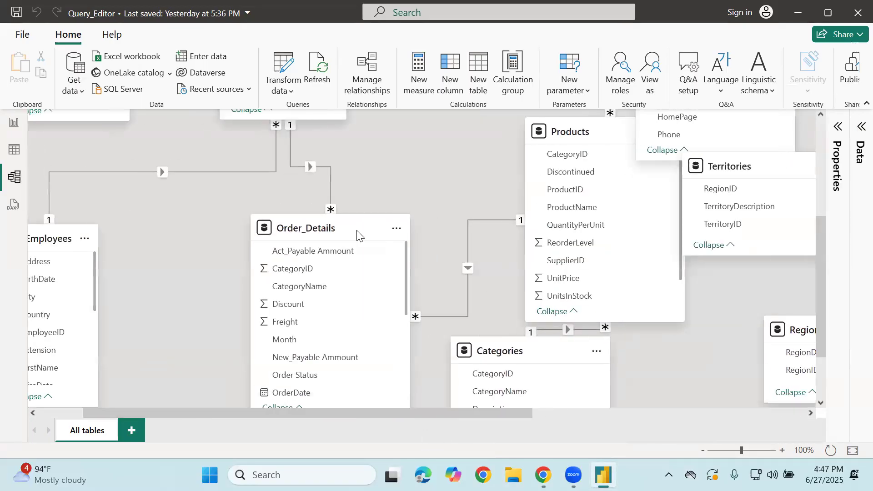
{"action": "left_click_drag", "start_coordinate": [410, 214], "coordinate": [373, 227]}
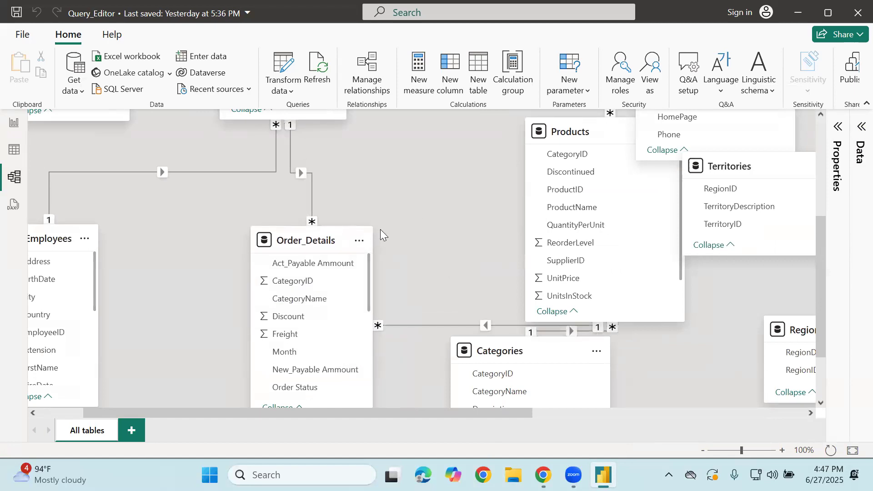
{"action": "scroll", "coordinate": [136, 291], "scroll_direction": "down", "scroll_amount": 1}
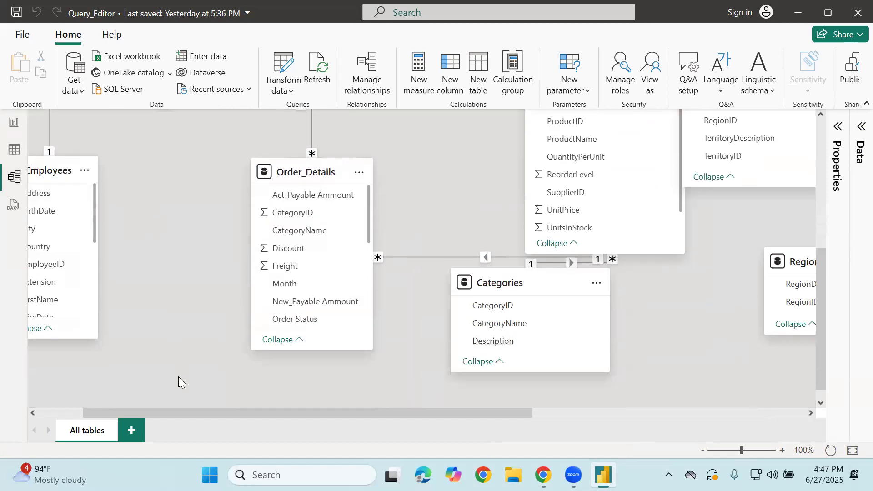
{"action": "left_click_drag", "start_coordinate": [166, 413], "coordinate": [76, 413]}
{"action": "scroll", "coordinate": [171, 273], "scroll_direction": "down", "scroll_amount": 3}
{"action": "scroll", "coordinate": [203, 280], "scroll_direction": "up", "scroll_amount": 2}
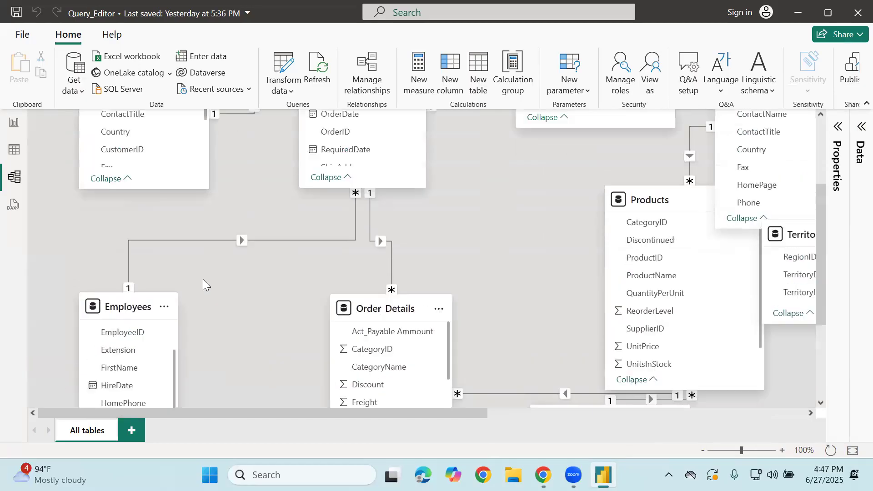
{"action": "scroll", "coordinate": [199, 331], "scroll_direction": "down", "scroll_amount": 1}
{"action": "scroll", "coordinate": [125, 320], "scroll_direction": "down", "scroll_amount": 1}
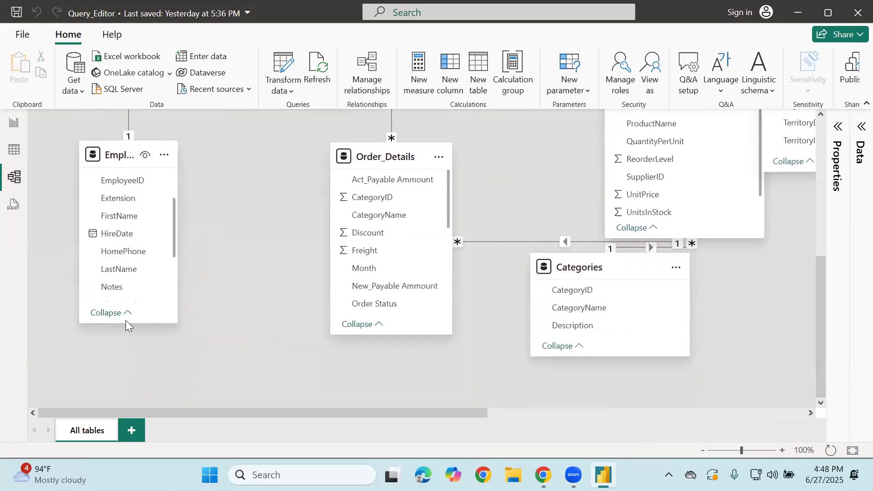
{"action": "left_click_drag", "start_coordinate": [129, 323], "coordinate": [135, 291]}
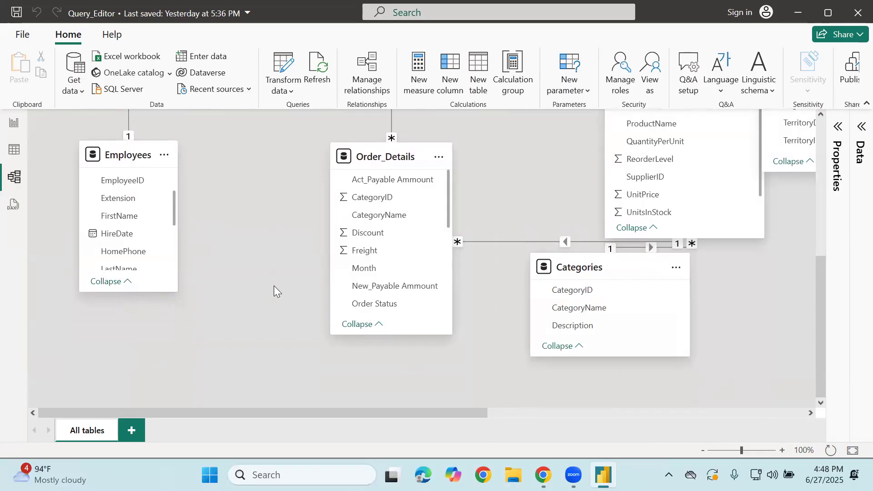
Step: Move the Order_Details card closer to Employees and reduce its height
{"action": "scroll", "coordinate": [370, 293], "scroll_direction": "up", "scroll_amount": 2}
{"action": "left_click_drag", "start_coordinate": [374, 296], "coordinate": [291, 282]}
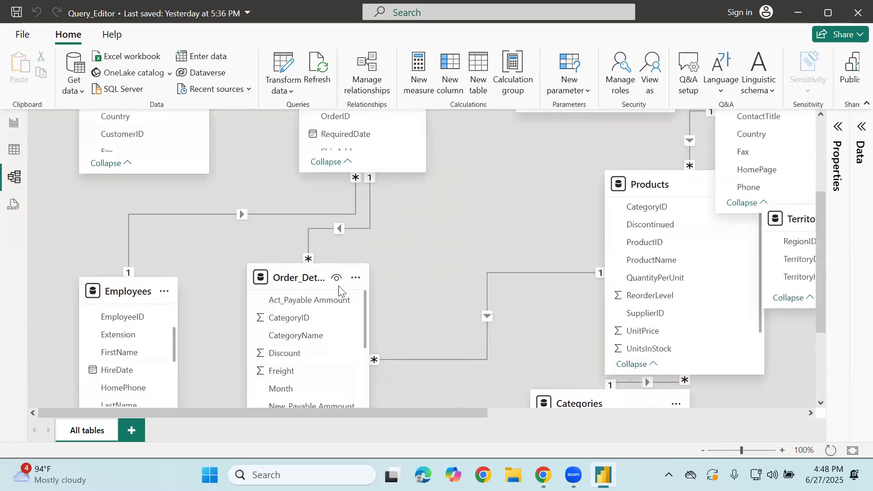
{"action": "scroll", "coordinate": [338, 291], "scroll_direction": "down", "scroll_amount": 1}
{"action": "scroll", "coordinate": [328, 352], "scroll_direction": "down", "scroll_amount": 1}
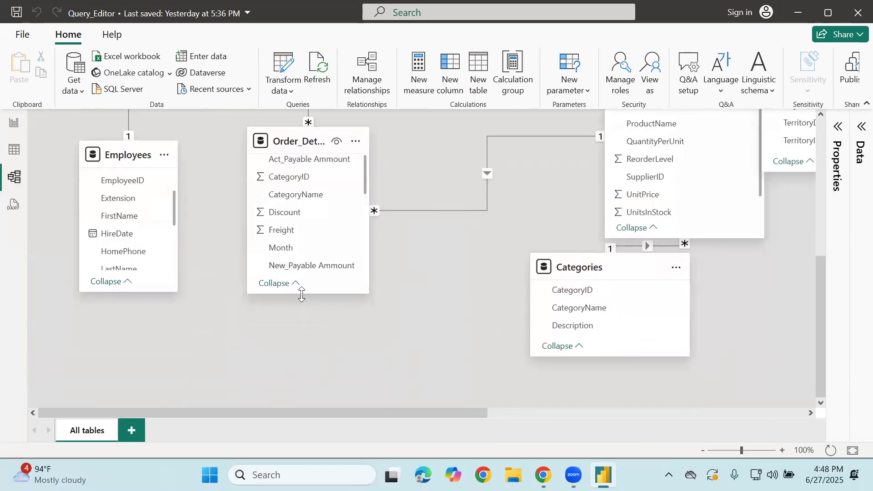
{"action": "scroll", "coordinate": [281, 210], "scroll_direction": "up", "scroll_amount": 1}
{"action": "scroll", "coordinate": [282, 210], "scroll_direction": "up", "scroll_amount": 2}
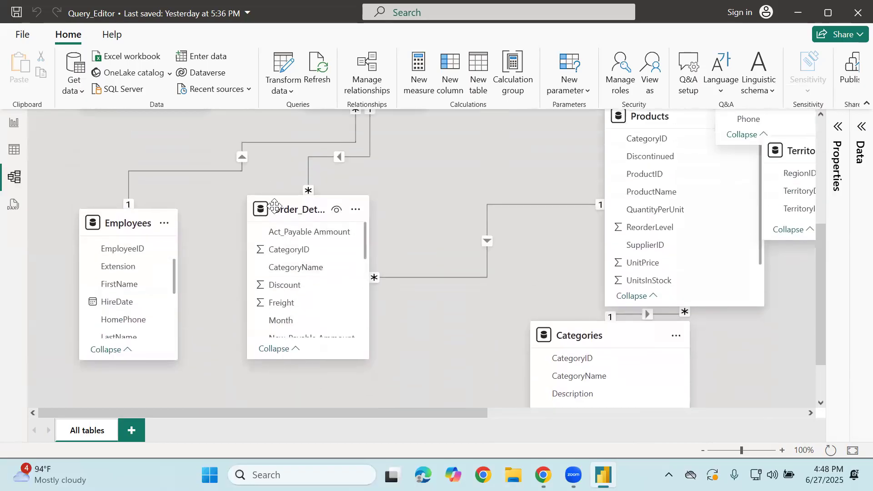
Step: Try swapping the Order_Details and Products cards so that Products sits beside Employees
{"action": "left_click_drag", "start_coordinate": [278, 228], "coordinate": [244, 246]}
{"action": "scroll", "coordinate": [588, 293], "scroll_direction": "up", "scroll_amount": 5}
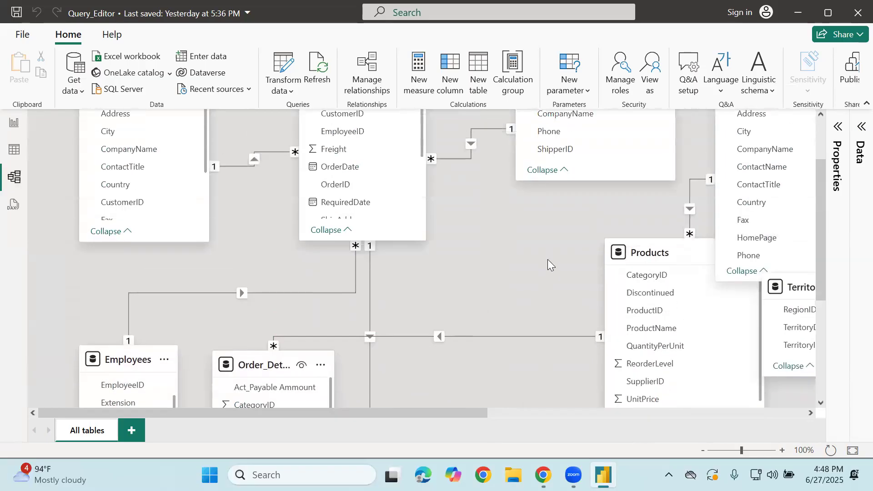
{"action": "left_click_drag", "start_coordinate": [605, 269], "coordinate": [492, 279]}
{"action": "left_click_drag", "start_coordinate": [665, 247], "coordinate": [446, 254]}
{"action": "left_click_drag", "start_coordinate": [249, 358], "coordinate": [623, 269]}
{"action": "left_click_drag", "start_coordinate": [487, 262], "coordinate": [281, 339]}
{"action": "scroll", "coordinate": [564, 272], "scroll_direction": "down", "scroll_amount": 3}
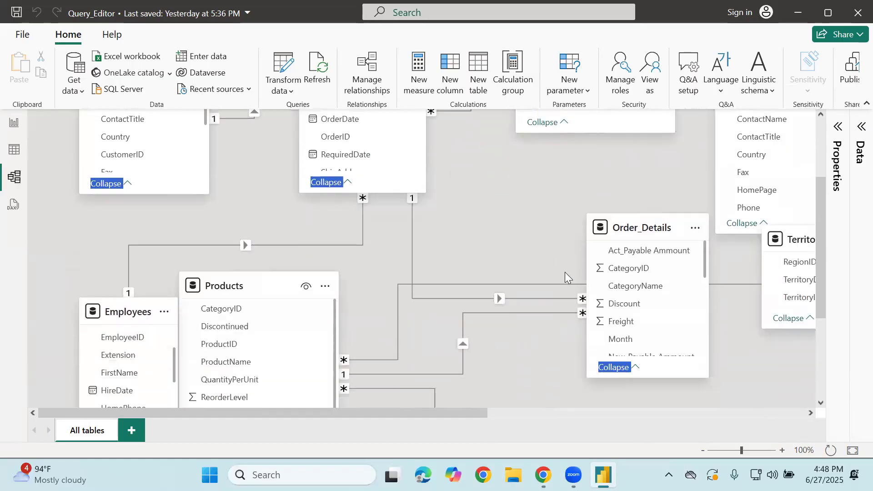
Step: Move Products away from Employees, place Order_Details beneath Orders, and bring Products closer to Order_Details
{"action": "left_click_drag", "start_coordinate": [292, 267], "coordinate": [757, 351]}
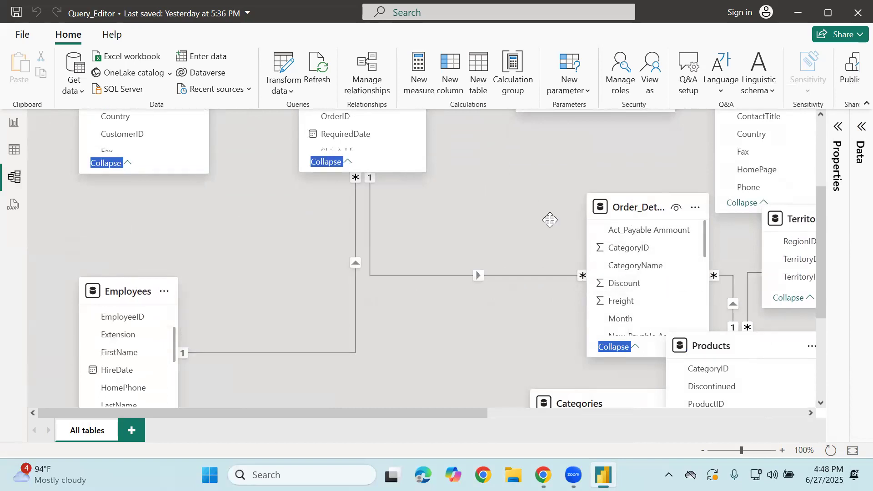
{"action": "left_click_drag", "start_coordinate": [632, 214], "coordinate": [432, 242]}
{"action": "scroll", "coordinate": [481, 292], "scroll_direction": "down", "scroll_amount": 3}
{"action": "left_click_drag", "start_coordinate": [701, 364], "coordinate": [604, 246]}
{"action": "scroll", "coordinate": [675, 311], "scroll_direction": "up", "scroll_amount": 3}
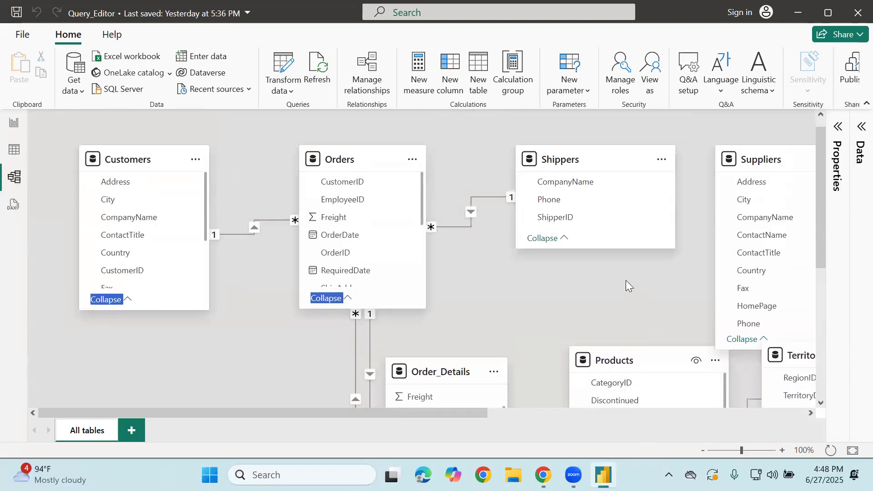
Step: Place the Products card directly beside Order_Details and bring Categories up close beneath Products
{"action": "left_click_drag", "start_coordinate": [612, 360], "coordinate": [614, 212]}
{"action": "scroll", "coordinate": [623, 303], "scroll_direction": "down", "scroll_amount": 1}
{"action": "scroll", "coordinate": [701, 247], "scroll_direction": "down", "scroll_amount": 3}
{"action": "scroll", "coordinate": [700, 252], "scroll_direction": "down", "scroll_amount": 2}
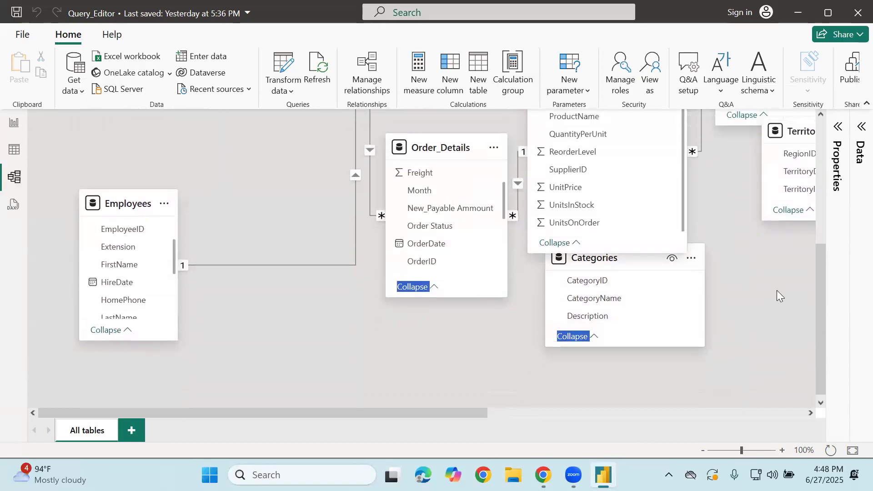
Step: Move the Order_Details card next to Employees and nudge the Employees card slightly upward
{"action": "scroll", "coordinate": [781, 296], "scroll_direction": "up", "scroll_amount": 2}
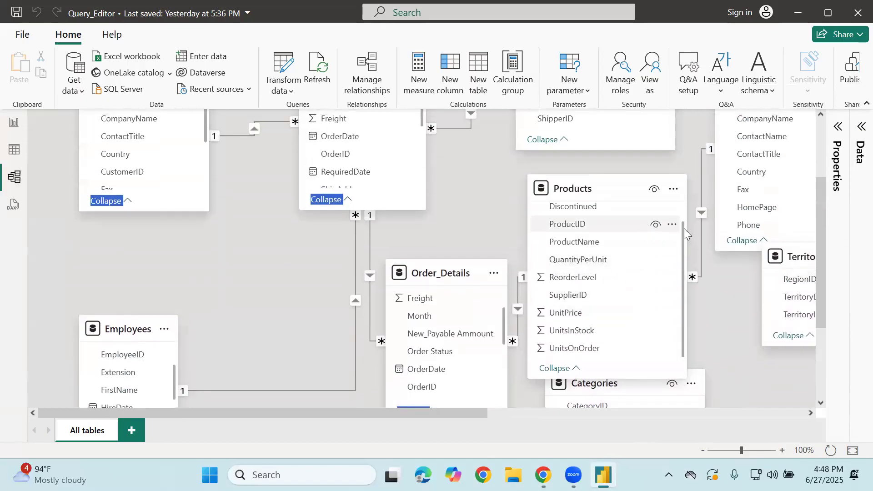
{"action": "left_click_drag", "start_coordinate": [464, 275], "coordinate": [338, 284]}
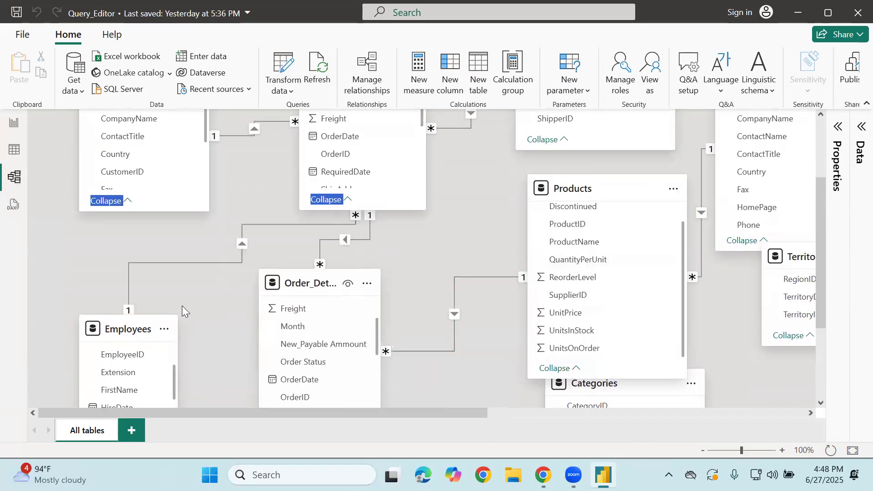
{"action": "left_click_drag", "start_coordinate": [130, 314], "coordinate": [129, 299]}
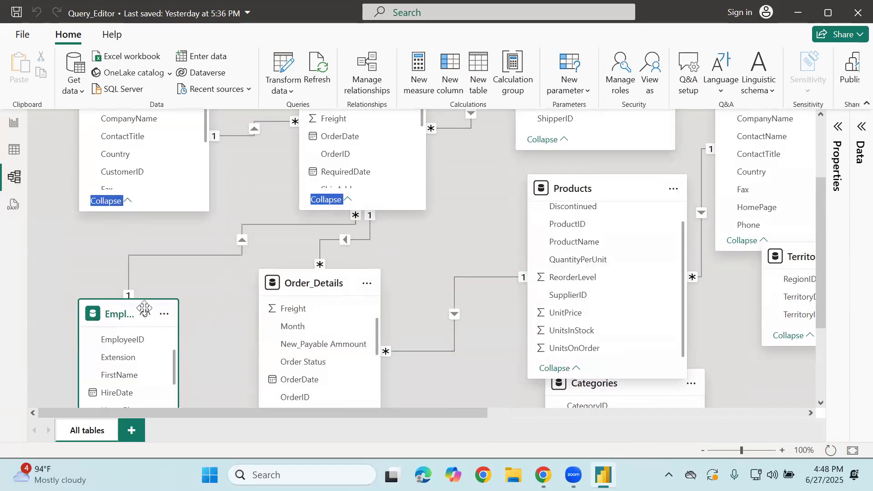
{"action": "left_click_drag", "start_coordinate": [333, 277], "coordinate": [278, 306]}
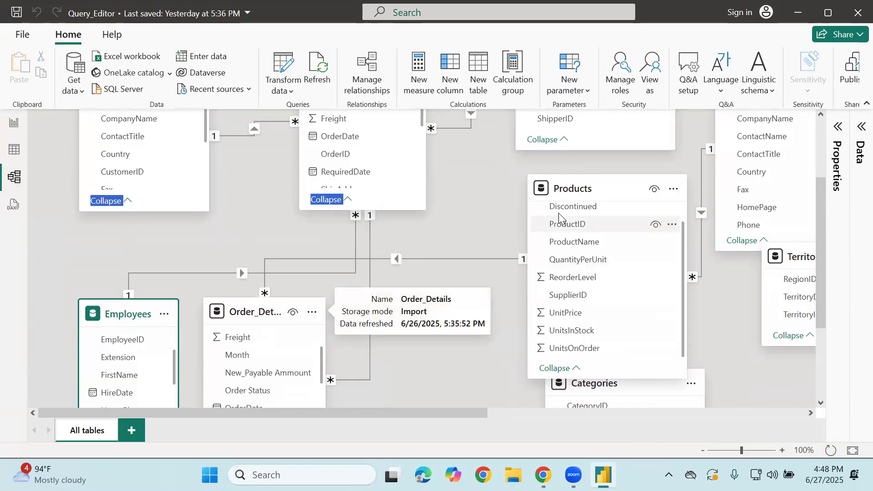
{"action": "scroll", "coordinate": [611, 309], "scroll_direction": "down", "scroll_amount": 3}
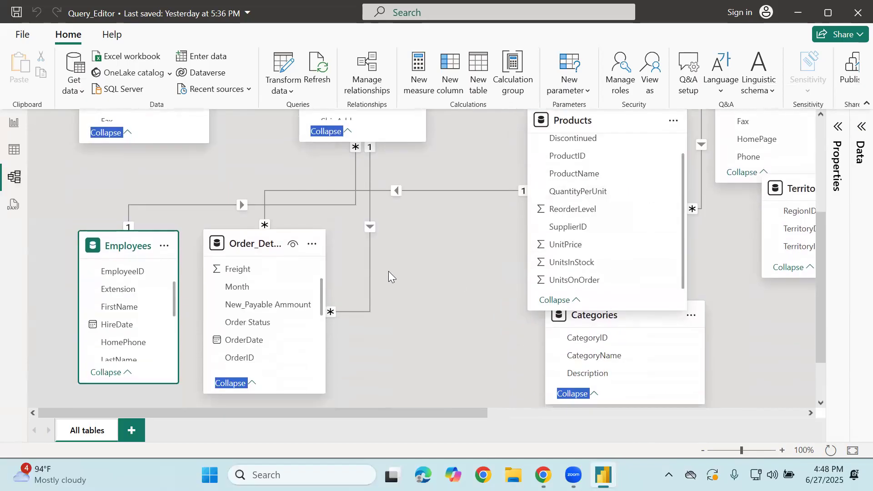
{"action": "scroll", "coordinate": [470, 268], "scroll_direction": "up", "scroll_amount": 3}
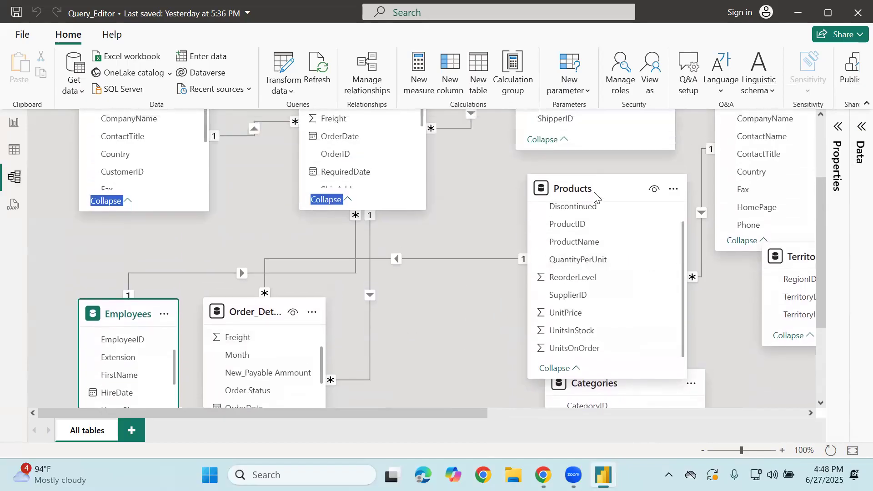
Step: Place the Products card directly beside Employees and shift Order_Details to the other side of Products
{"action": "left_click_drag", "start_coordinate": [339, 254], "coordinate": [60, 356]}
{"action": "left_click_drag", "start_coordinate": [286, 308], "coordinate": [397, 300]}
{"action": "left_click_drag", "start_coordinate": [206, 351], "coordinate": [299, 316]}
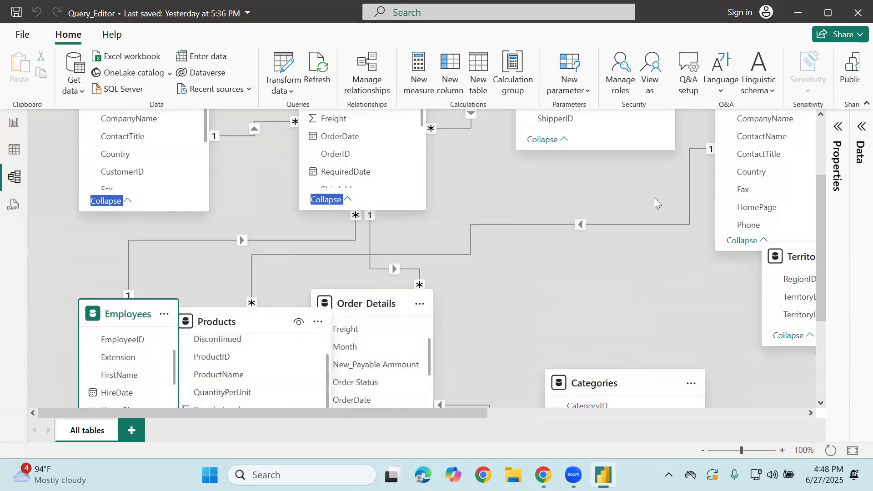
Step: Move the Suppliers card from the top row to beneath Employees, and separate Order_Details from Products
{"action": "scroll", "coordinate": [654, 198], "scroll_direction": "up", "scroll_amount": 3}
{"action": "left_click_drag", "start_coordinate": [743, 172], "coordinate": [322, 416]}
{"action": "scroll", "coordinate": [592, 206], "scroll_direction": "down", "scroll_amount": 6}
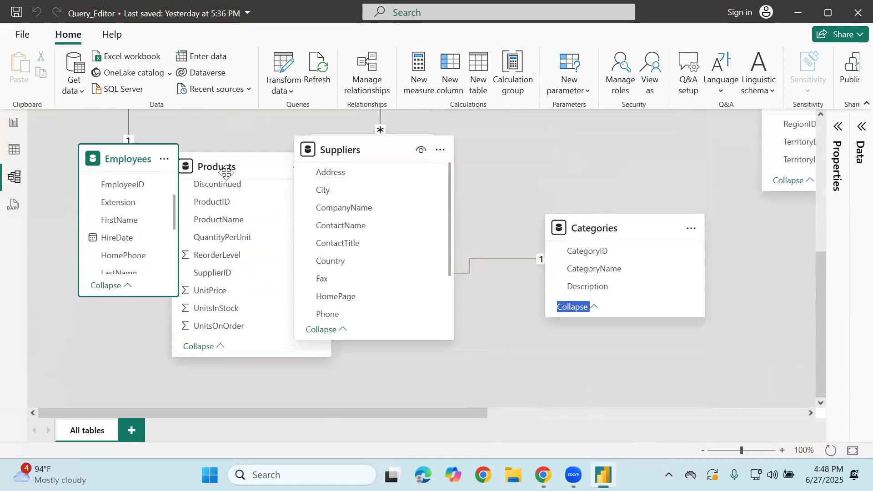
{"action": "left_click_drag", "start_coordinate": [366, 156], "coordinate": [150, 380]}
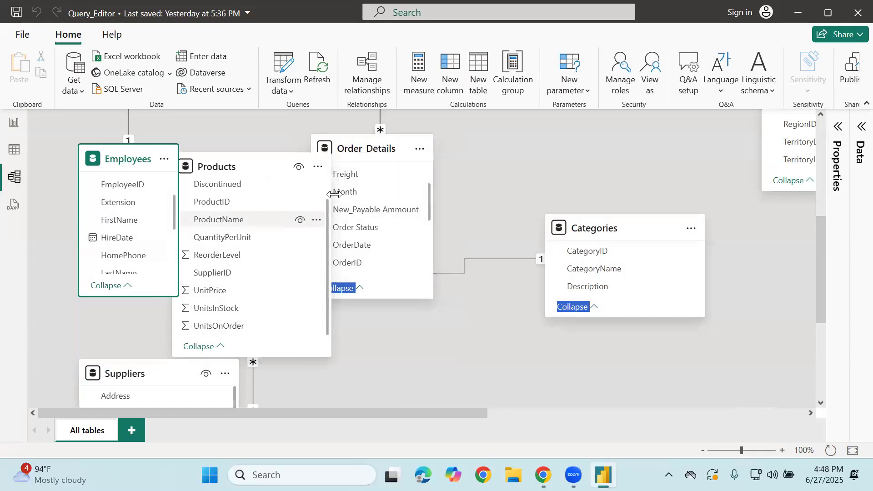
{"action": "left_click_drag", "start_coordinate": [458, 135], "coordinate": [464, 133]}
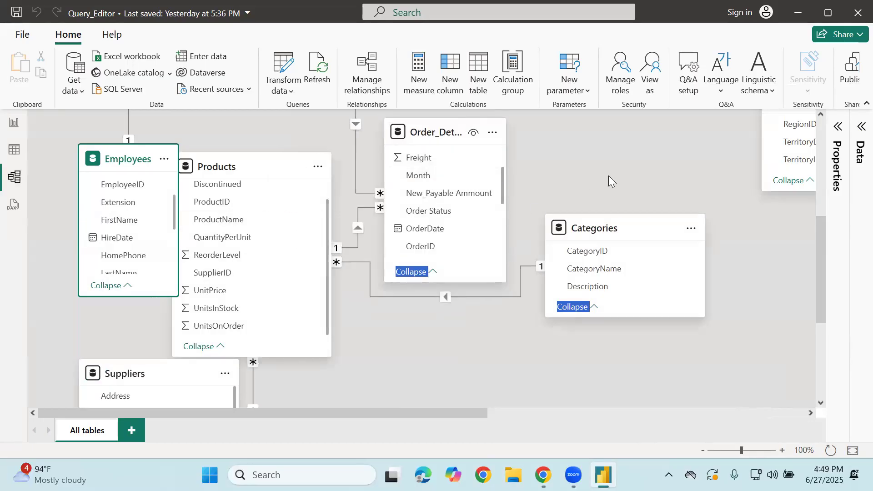
Step: Move the Categories card up into the free space beneath Shippers
{"action": "left_click_drag", "start_coordinate": [609, 226], "coordinate": [571, 50]}
{"action": "scroll", "coordinate": [618, 220], "scroll_direction": "up", "scroll_amount": 3}
{"action": "scroll", "coordinate": [620, 227], "scroll_direction": "down", "scroll_amount": 3}
{"action": "scroll", "coordinate": [551, 217], "scroll_direction": "up", "scroll_amount": 4}
Step: Move the Order_Details card below Categories, and shift Products away from Employees so the cards no longer overlap
{"action": "left_click_drag", "start_coordinate": [441, 277], "coordinate": [424, 322]}
{"action": "mouse_move", "coordinate": [288, 308]}
{"action": "left_mouse_down"}
{"action": "mouse_move", "coordinate": [476, 293]}
{"action": "mouse_move", "coordinate": [638, 307]}
{"action": "mouse_move", "coordinate": [540, 287]}
{"action": "mouse_move", "coordinate": [266, 300]}
{"action": "mouse_move", "coordinate": [283, 298]}
{"action": "left_mouse_up"}
{"action": "scroll", "coordinate": [450, 289], "scroll_direction": "down", "scroll_amount": 2}
{"action": "left_click_drag", "start_coordinate": [462, 255], "coordinate": [668, 271]}
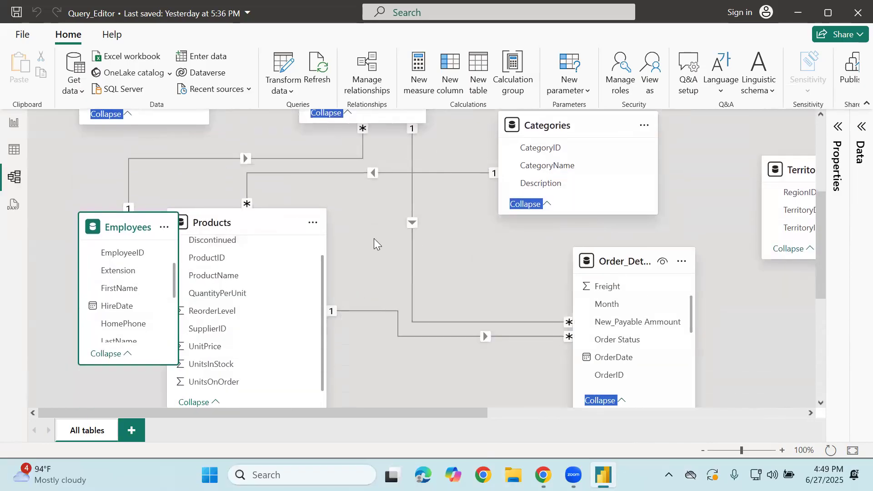
{"action": "left_click_drag", "start_coordinate": [251, 234], "coordinate": [332, 233]}
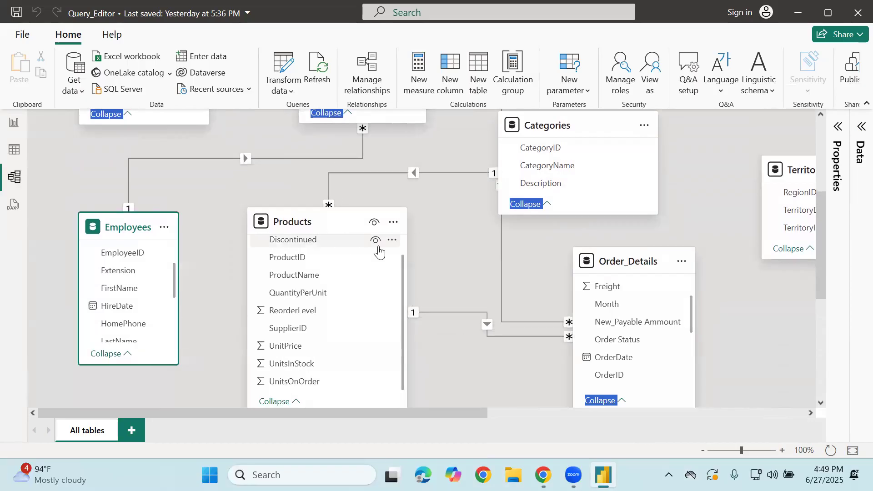
Step: Narrow the Categories card beneath Shippers
{"action": "scroll", "coordinate": [440, 253], "scroll_direction": "up", "scroll_amount": 3}
{"action": "scroll", "coordinate": [483, 275], "scroll_direction": "down", "scroll_amount": 1}
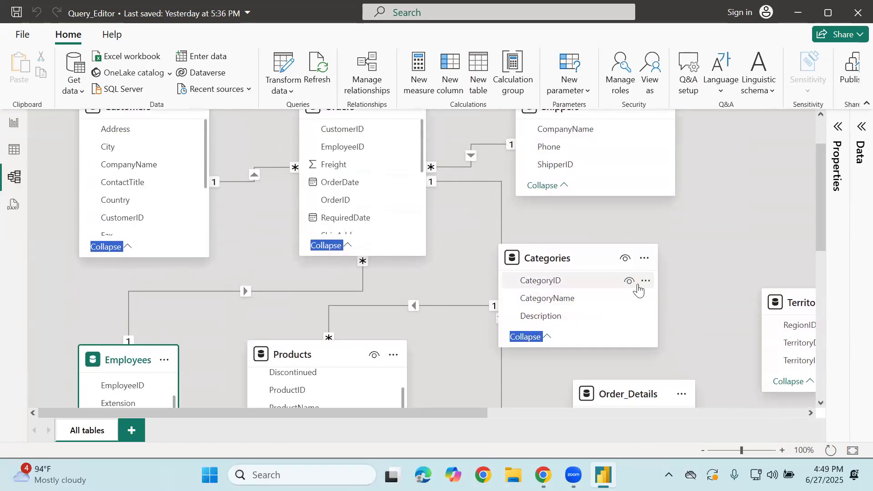
{"action": "left_click_drag", "start_coordinate": [657, 278], "coordinate": [609, 274]}
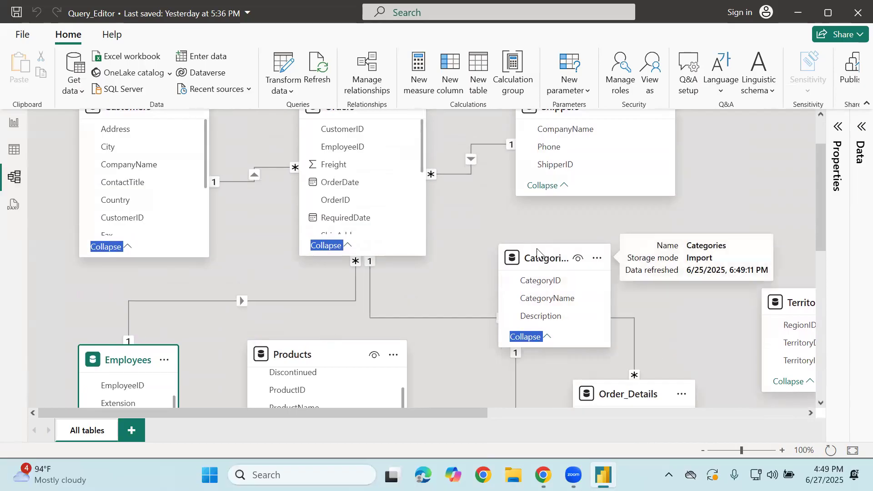
Step: Move the Categories card down into the gap between Products and Order_Details
{"action": "left_click_drag", "start_coordinate": [536, 258], "coordinate": [490, 351]}
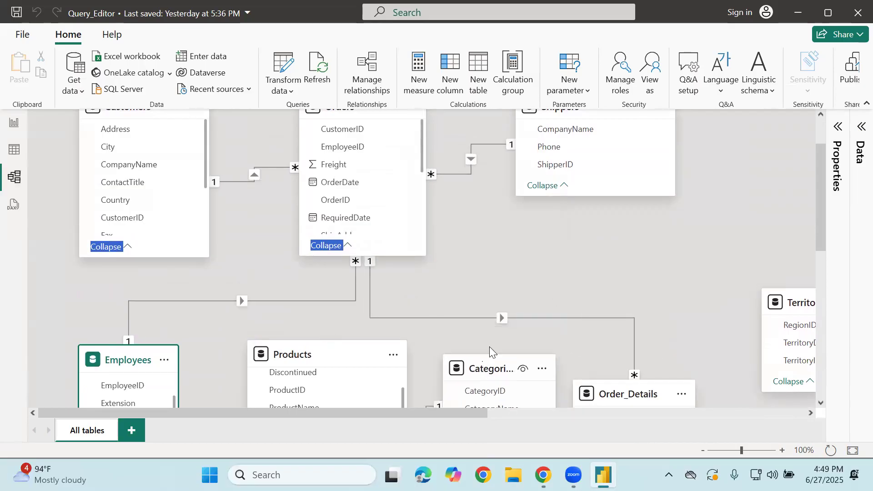
{"action": "scroll", "coordinate": [600, 308], "scroll_direction": "down", "scroll_amount": 3}
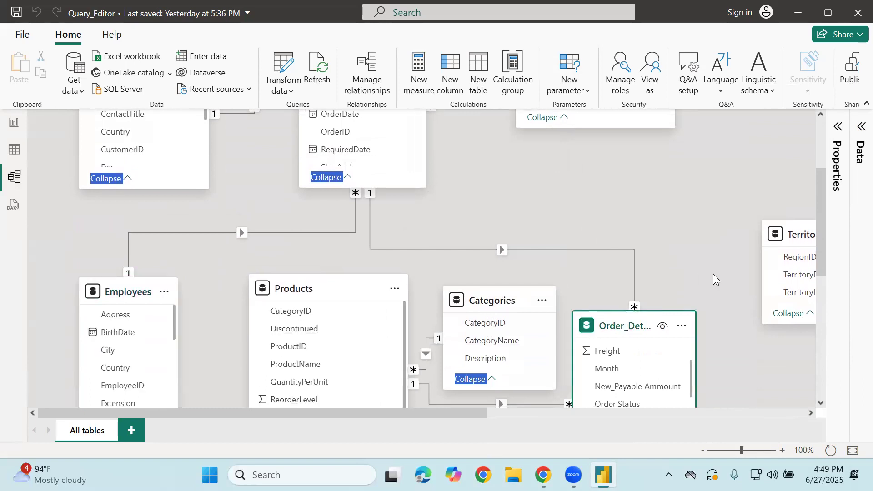
Step: Move the Territories card up and bring the Regions card in directly beneath it
{"action": "left_click_drag", "start_coordinate": [461, 415], "coordinate": [590, 415]}
{"action": "left_click_drag", "start_coordinate": [587, 257], "coordinate": [521, 128]}
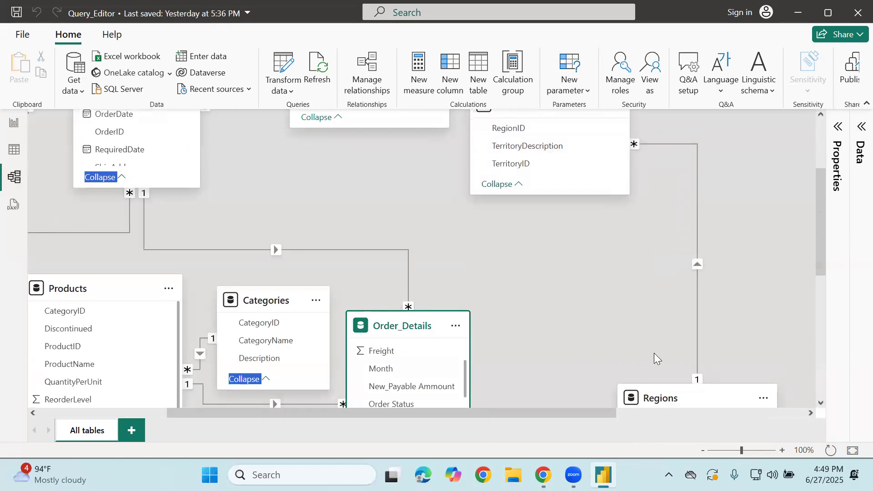
{"action": "left_click_drag", "start_coordinate": [682, 399], "coordinate": [510, 255]}
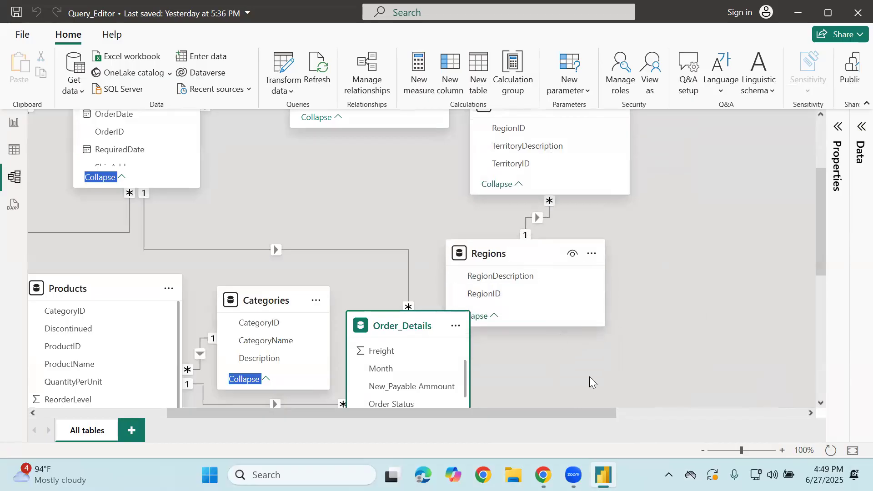
Step: Bring the distant Invoices card in beneath Regions, beside the Order_Details card
{"action": "left_click_drag", "start_coordinate": [592, 416], "coordinate": [782, 415]}
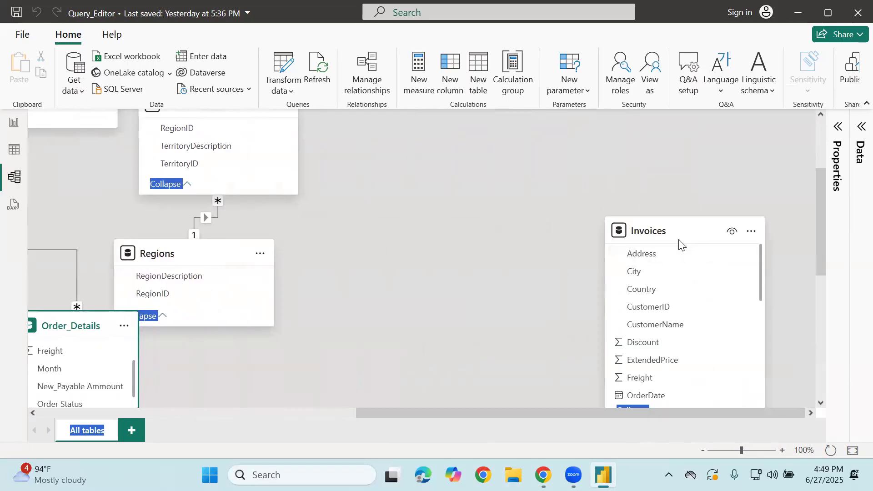
{"action": "left_click_drag", "start_coordinate": [590, 239], "coordinate": [774, 372]}
{"action": "scroll", "coordinate": [535, 188], "scroll_direction": "down", "scroll_amount": 1}
{"action": "left_click_drag", "start_coordinate": [683, 257], "coordinate": [707, 333]}
{"action": "scroll", "coordinate": [726, 310], "scroll_direction": "down", "scroll_amount": 1}
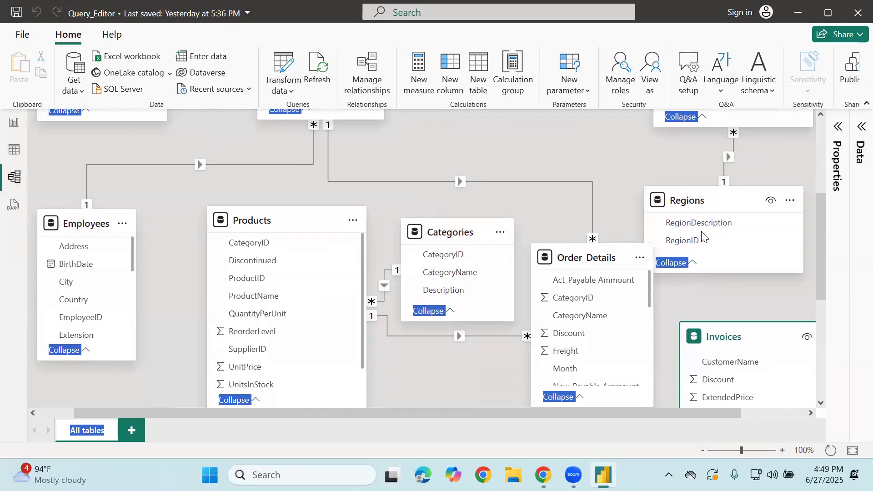
Step: Shift the Regions card clear of Order_Details and narrow it above Invoices
{"action": "left_click_drag", "start_coordinate": [692, 196], "coordinate": [723, 212]}
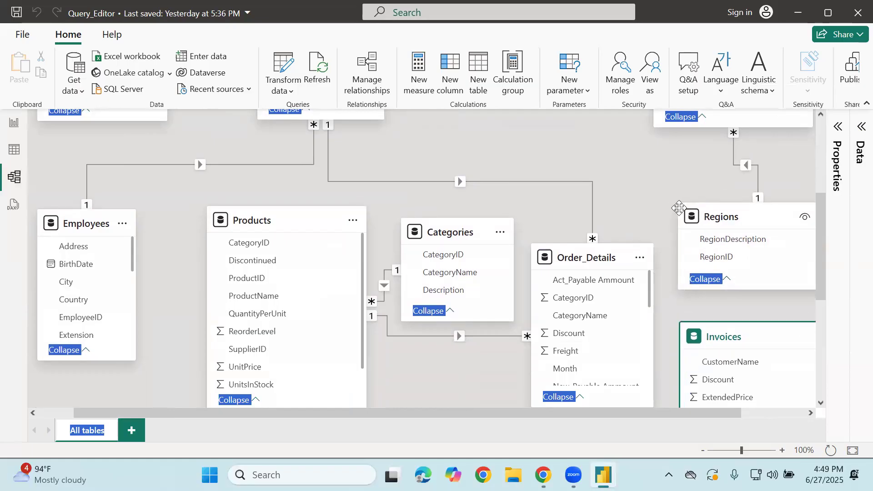
{"action": "left_click_drag", "start_coordinate": [679, 205], "coordinate": [700, 212]}
{"action": "left_click_drag", "start_coordinate": [768, 208], "coordinate": [745, 220]}
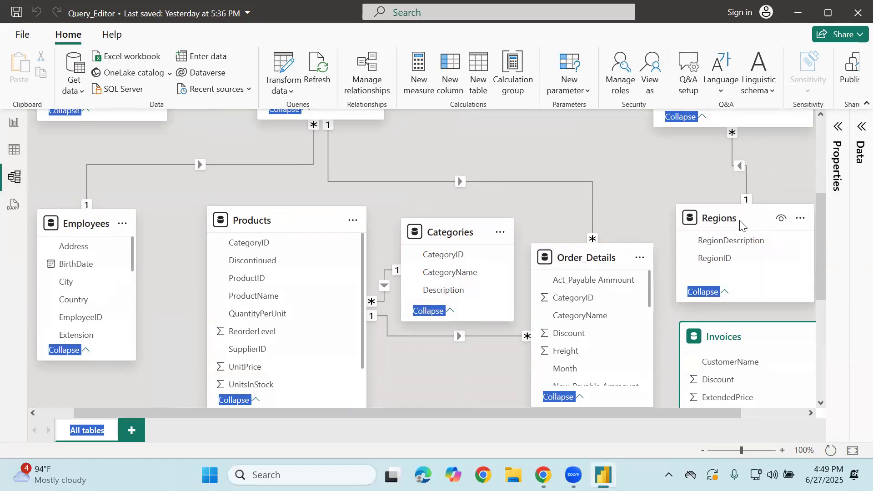
Step: Narrow the Territories card and move it up beside Shippers, above Regions
{"action": "scroll", "coordinate": [740, 223], "scroll_direction": "up", "scroll_amount": 5}
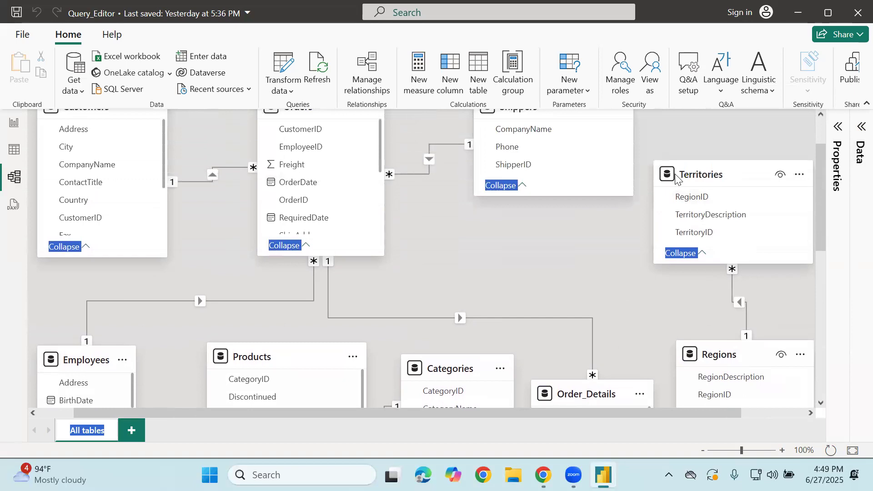
{"action": "left_click_drag", "start_coordinate": [651, 162], "coordinate": [713, 116]}
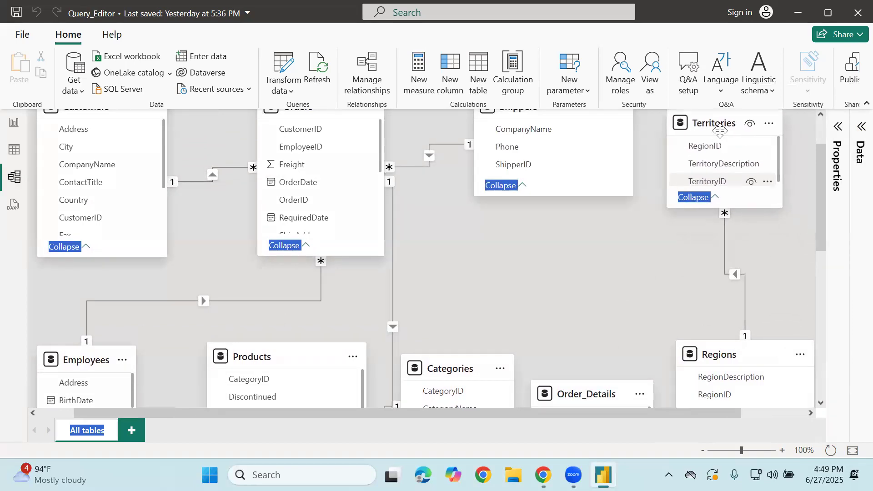
{"action": "scroll", "coordinate": [387, 255], "scroll_direction": "up", "scroll_amount": 3}
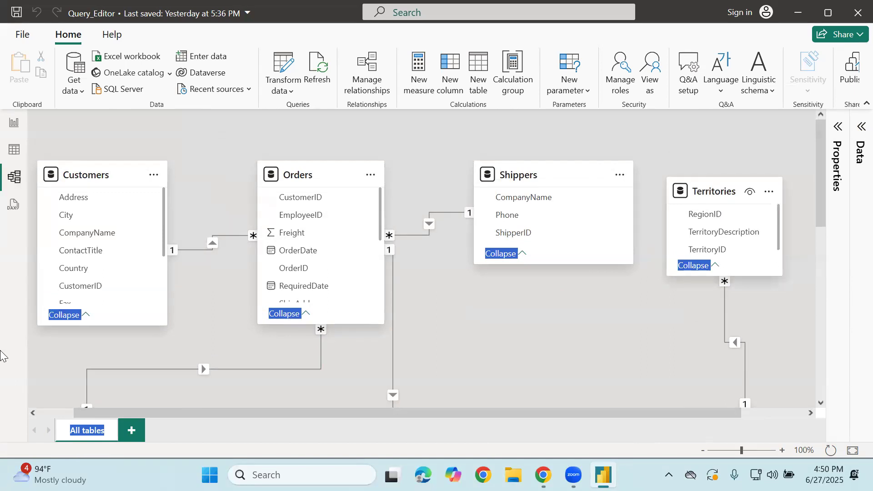
Step: Narrow the Products card between Employees and Categories
{"action": "left_click_drag", "start_coordinate": [75, 412], "coordinate": [182, 417]}
{"action": "left_click_drag", "start_coordinate": [264, 416], "coordinate": [124, 413]}
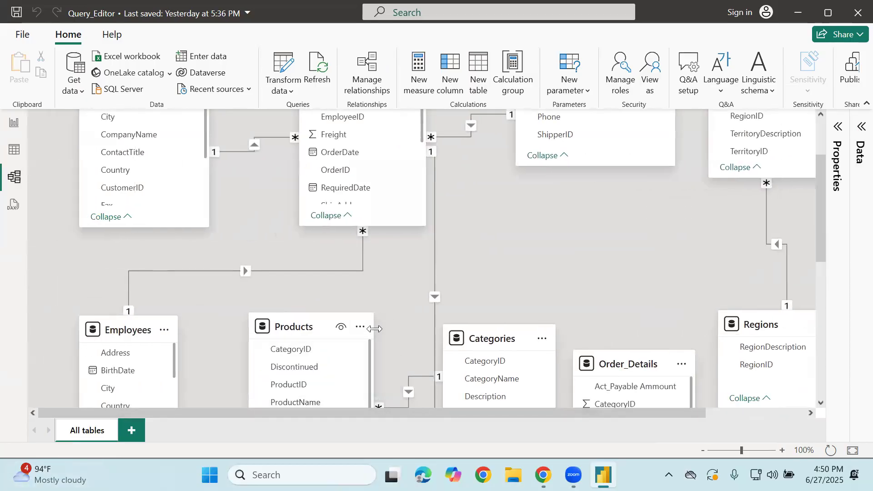
{"action": "scroll", "coordinate": [397, 285], "scroll_direction": "up", "scroll_amount": 2}
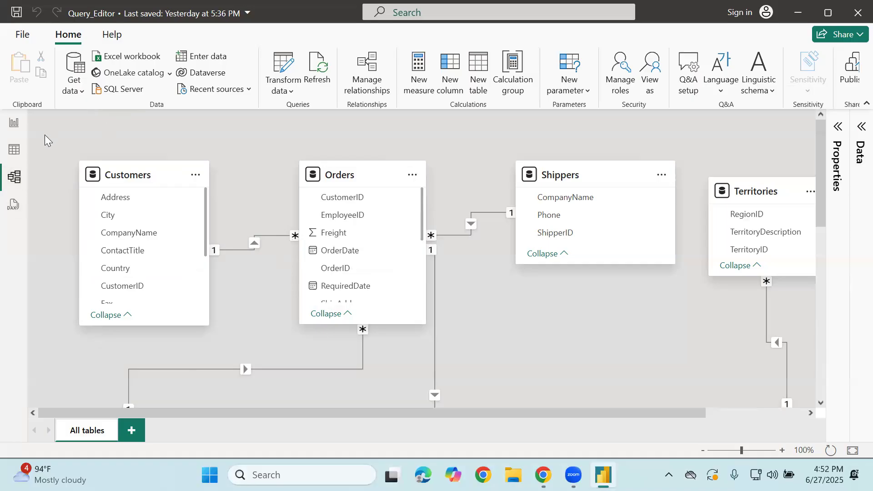
Step: Open the Customers table in Table view and examine its CustomerID values through the last rows
{"action": "left_click", "coordinate": [13, 151]}
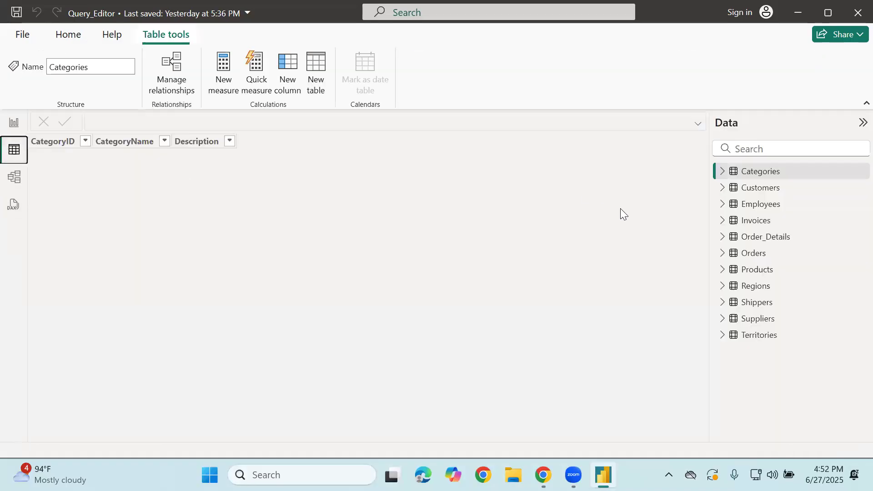
{"action": "left_click", "coordinate": [762, 190]}
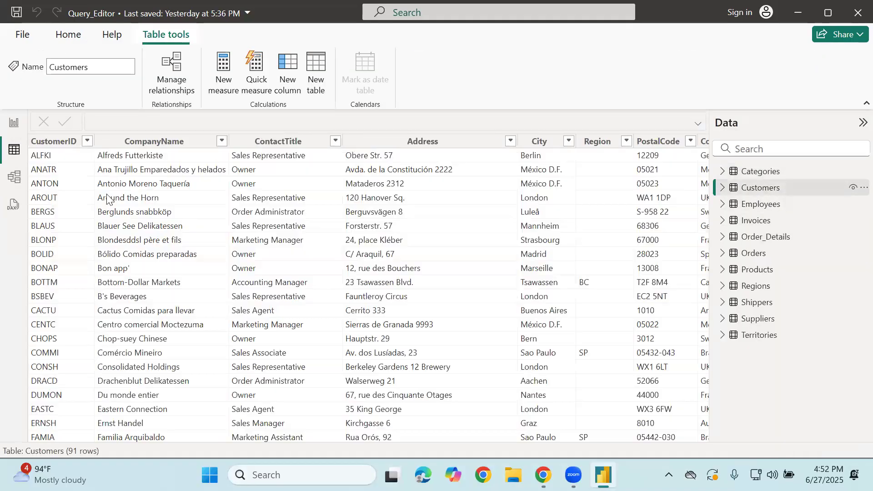
{"action": "scroll", "coordinate": [73, 191], "scroll_direction": "down", "scroll_amount": 15}
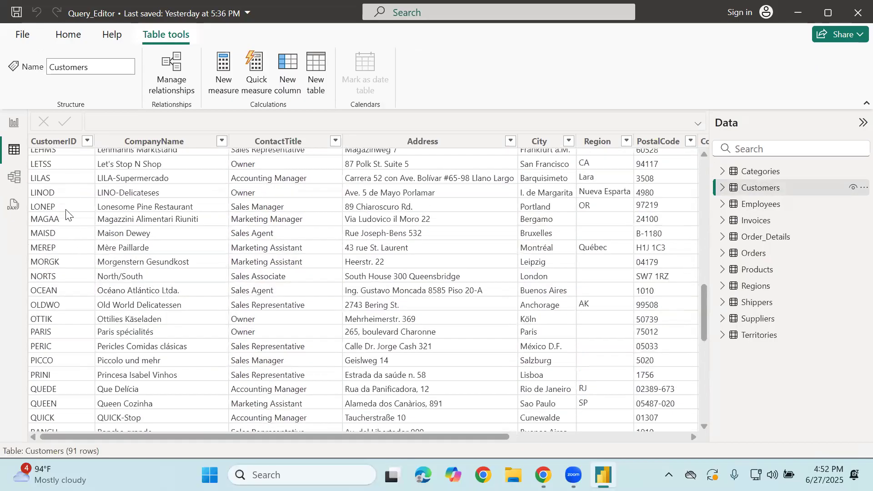
{"action": "scroll", "coordinate": [54, 382], "scroll_direction": "down", "scroll_amount": 9}
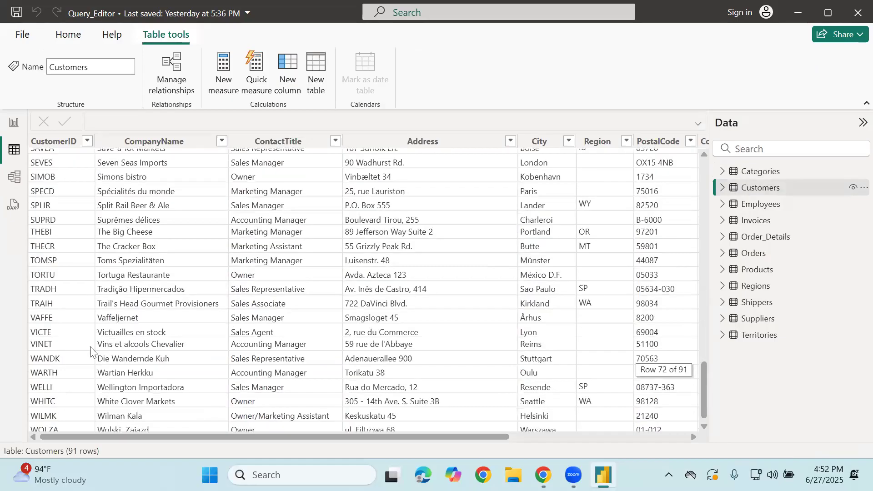
{"action": "scroll", "coordinate": [585, 291], "scroll_direction": "up", "scroll_amount": 13}
Step: Examine the CustomerID column in the Orders table, and return to the model diagram
{"action": "left_click", "coordinate": [768, 254]}
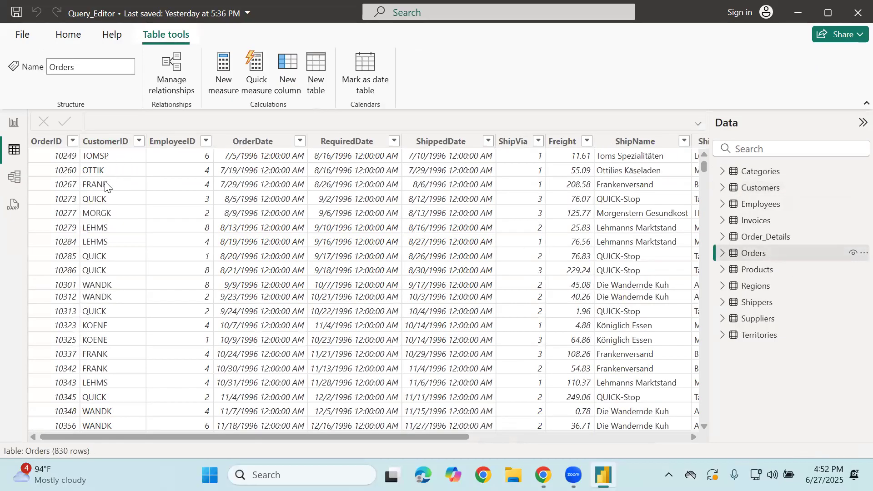
{"action": "left_click", "coordinate": [99, 261]}
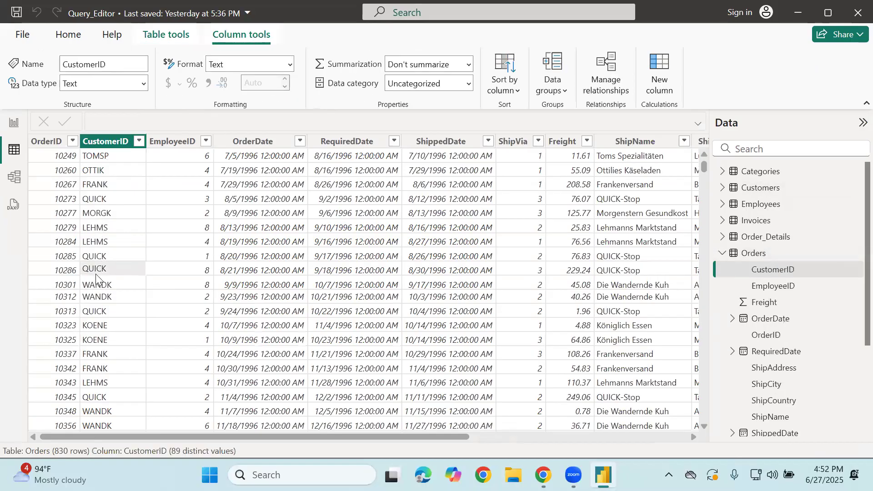
{"action": "left_click", "coordinate": [15, 177]}
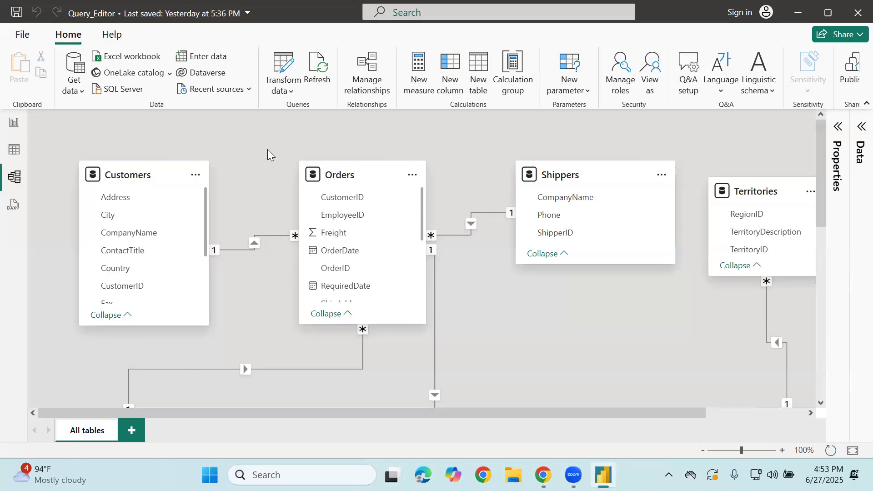
Step: Add an empty table visual to Page 1 of the report, near the page's upper-left corner
{"action": "left_click", "coordinate": [13, 131]}
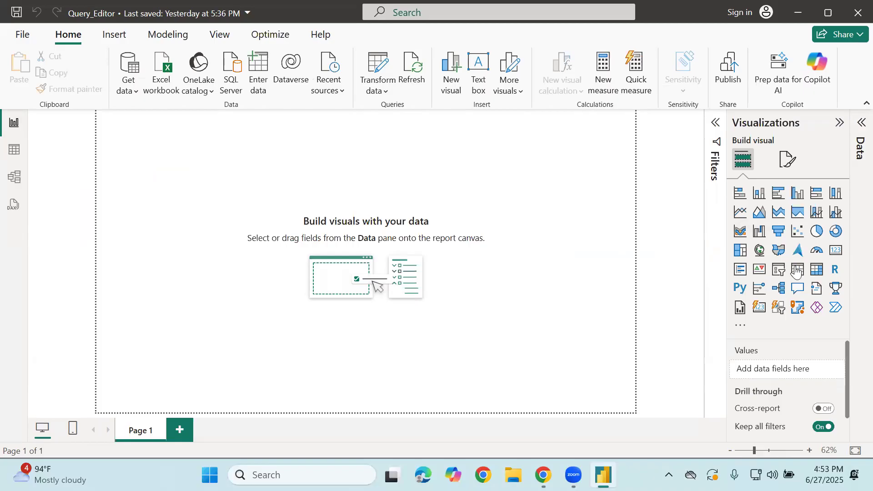
{"action": "left_click", "coordinate": [796, 271]}
{"action": "left_click_drag", "start_coordinate": [187, 149], "coordinate": [146, 163]}
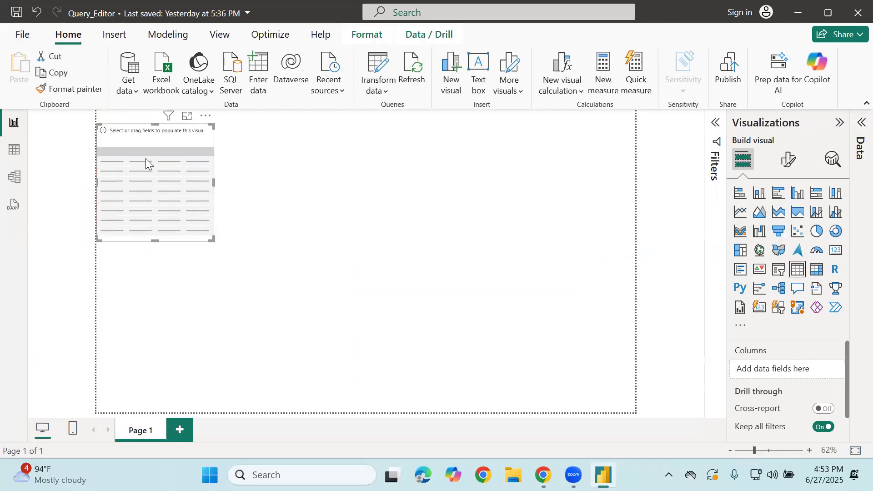
Step: Duplicate the table visual, place the copy on the right half of the page, and enlarge it to nearly the page's bottom
{"action": "left_click", "coordinate": [400, 162]}
{"action": "left_click_drag", "start_coordinate": [186, 135], "coordinate": [536, 137]}
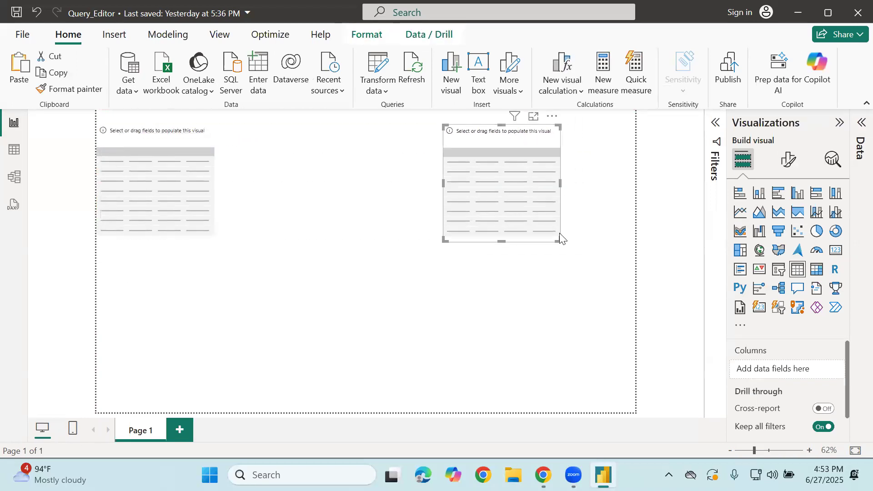
{"action": "left_click_drag", "start_coordinate": [562, 238], "coordinate": [618, 401]}
Step: Resize the original table visual to fill the page's full height and a little over a third of its width
{"action": "left_click", "coordinate": [144, 180]}
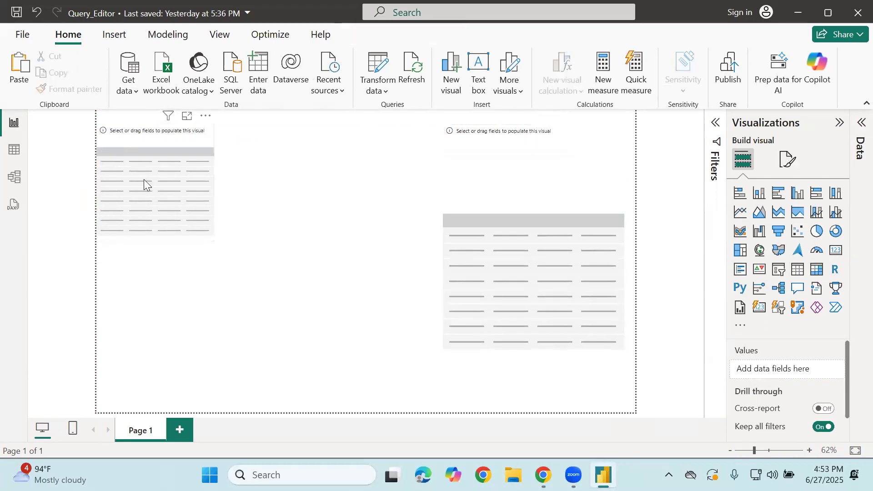
{"action": "left_click", "coordinate": [215, 247]}
{"action": "left_click", "coordinate": [207, 238]}
{"action": "left_click_drag", "start_coordinate": [215, 237], "coordinate": [394, 412]}
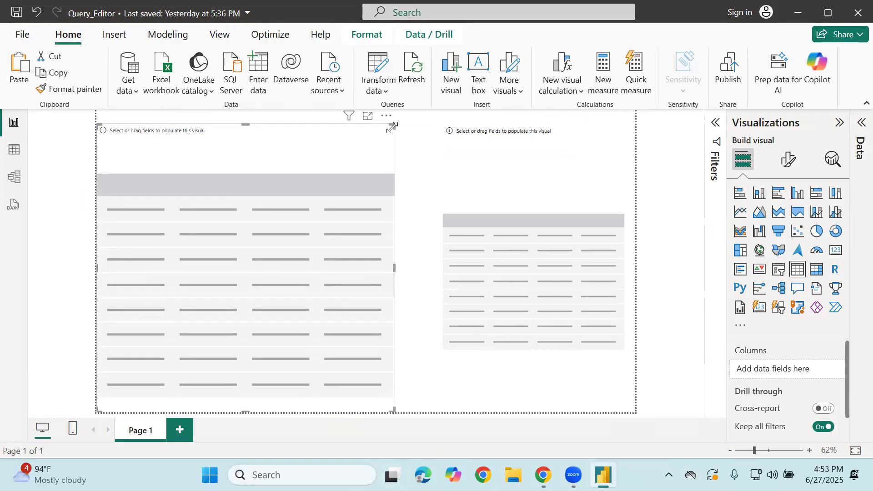
{"action": "left_click_drag", "start_coordinate": [392, 127], "coordinate": [301, 127]}
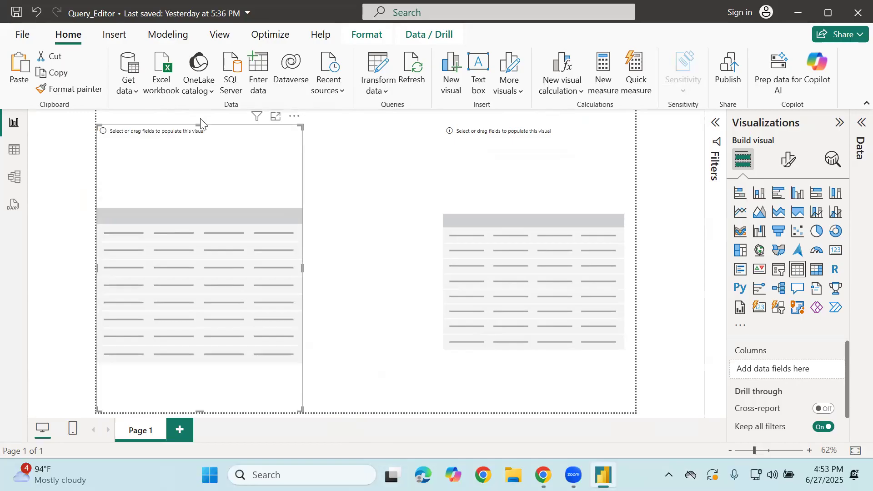
{"action": "left_click_drag", "start_coordinate": [196, 127], "coordinate": [197, 111]}
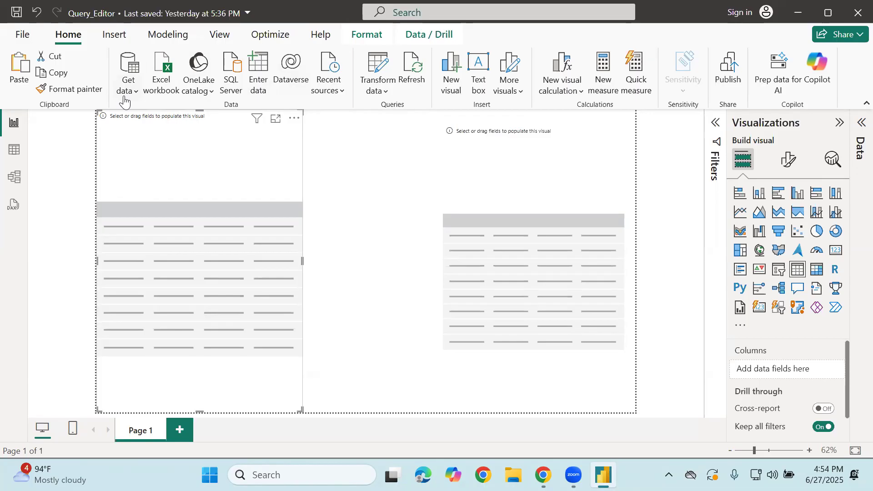
Step: Fill the left table visual with the CustomerID, Full Name and Address fields from Customers
{"action": "left_click", "coordinate": [840, 123]}
{"action": "left_click", "coordinate": [860, 123]}
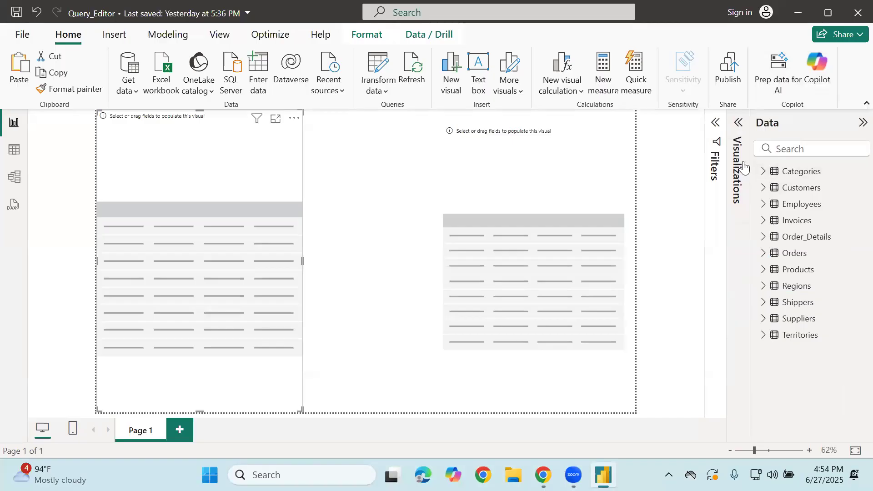
{"action": "left_click", "coordinate": [763, 188]}
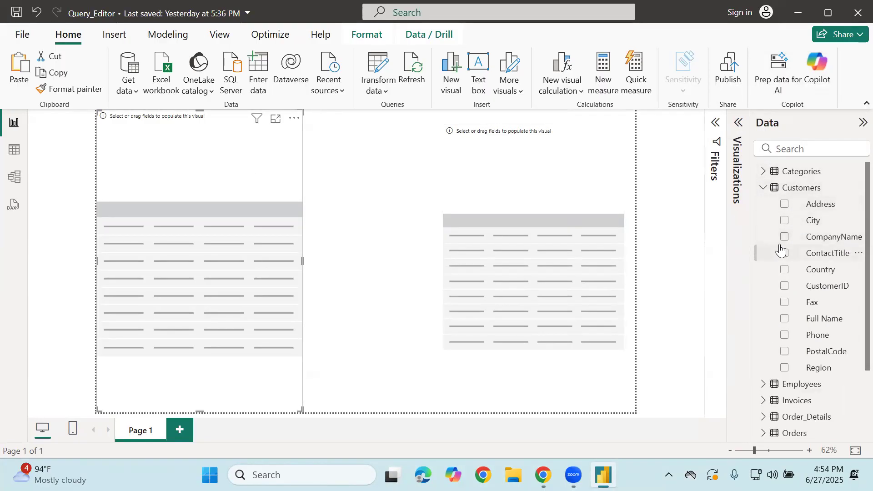
{"action": "left_click", "coordinate": [784, 286]}
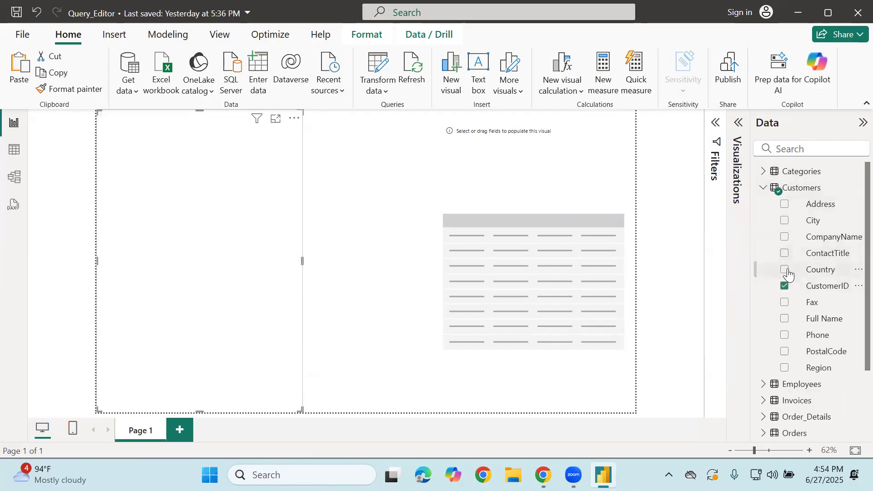
{"action": "left_click", "coordinate": [785, 319]}
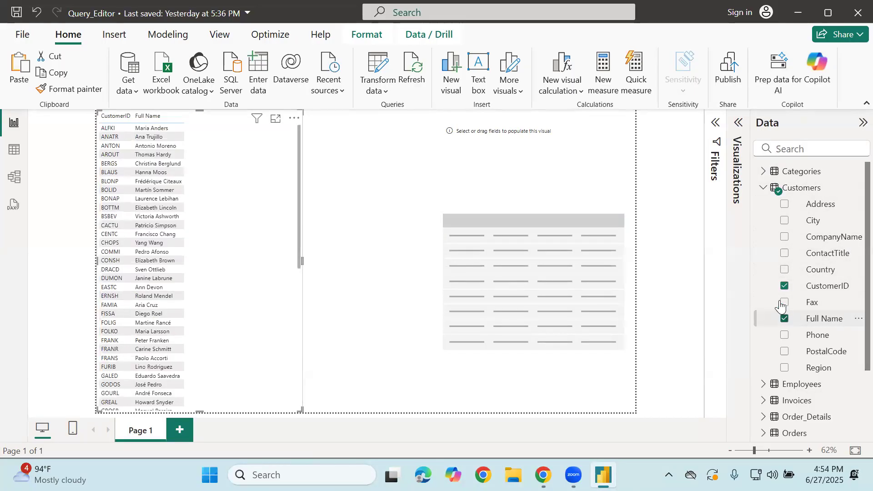
{"action": "left_click", "coordinate": [784, 206]}
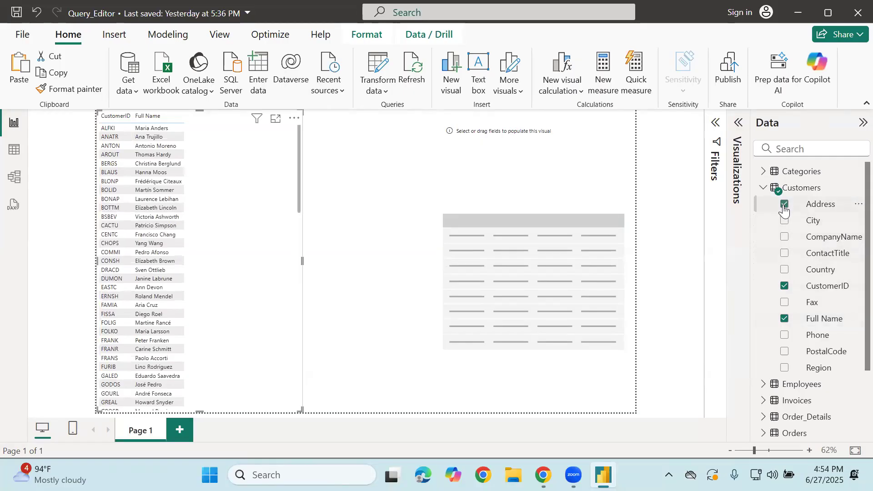
Step: Fill the right table visual with the OrderID, EmployeeID, CustomerID and ShipCity fields from Orders
{"action": "left_click", "coordinate": [491, 184]}
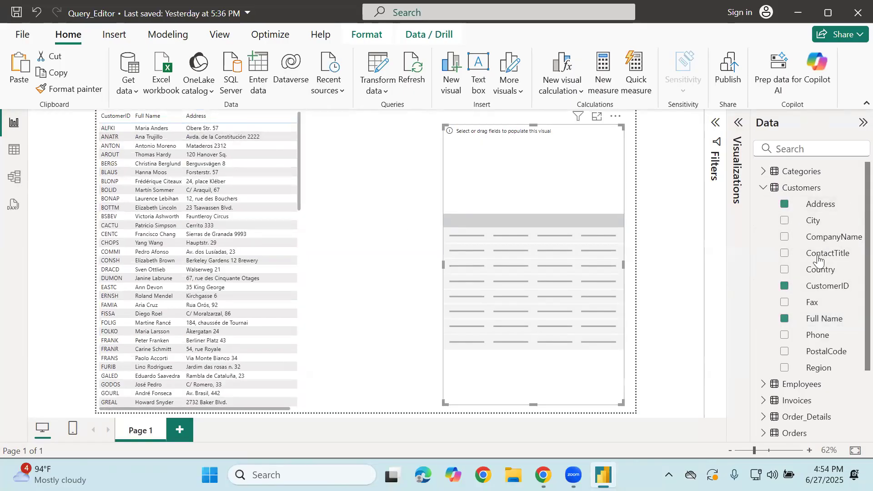
{"action": "scroll", "coordinate": [766, 337], "scroll_direction": "down", "scroll_amount": 3}
{"action": "left_click", "coordinate": [764, 346]}
{"action": "scroll", "coordinate": [773, 319], "scroll_direction": "down", "scroll_amount": 3}
{"action": "left_click", "coordinate": [784, 292]}
{"action": "left_click", "coordinate": [784, 243]}
{"action": "left_click", "coordinate": [782, 226]}
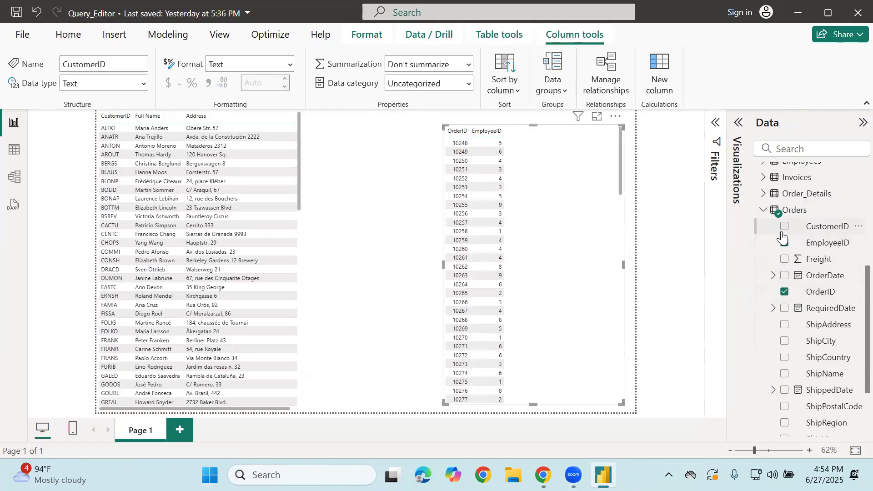
{"action": "left_click", "coordinate": [783, 339]}
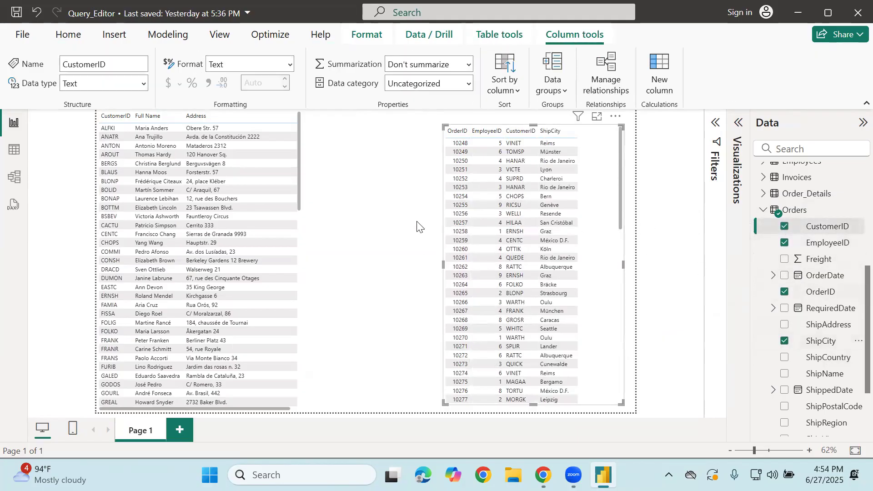
Step: Resize the Orders table visual to span the page's full height, reach its outer edge, and extend closer to the Customers table
{"action": "left_click_drag", "start_coordinate": [534, 124], "coordinate": [533, 108]}
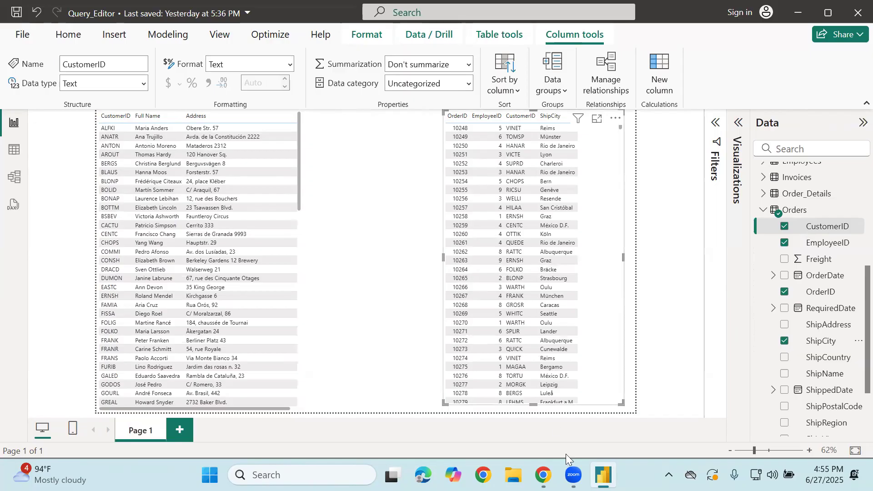
{"action": "left_click_drag", "start_coordinate": [620, 404], "coordinate": [636, 412]}
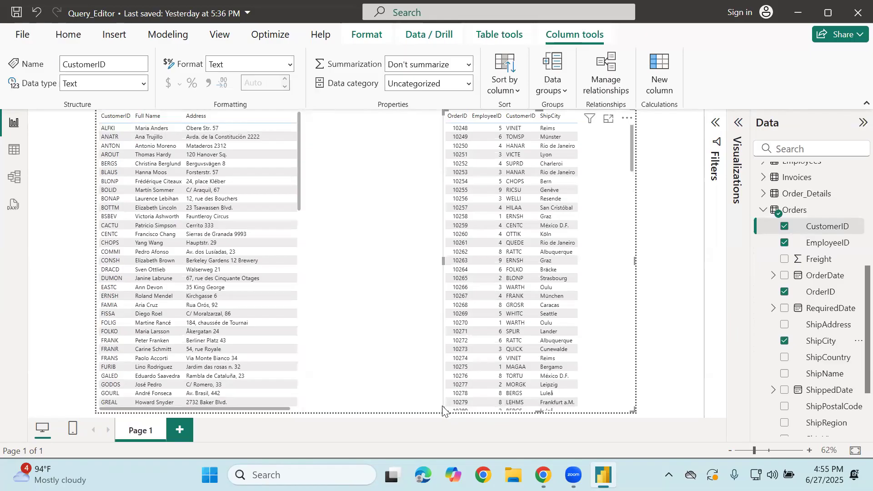
{"action": "left_click_drag", "start_coordinate": [439, 273], "coordinate": [407, 260]}
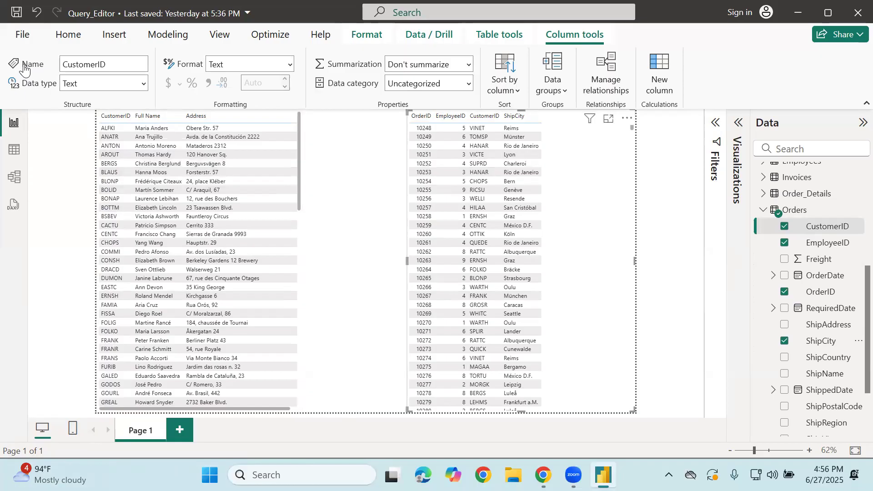
Step: Select several customers and then an order row to examine how the Customers and Orders tables filter each other
{"action": "left_click", "coordinate": [125, 130]}
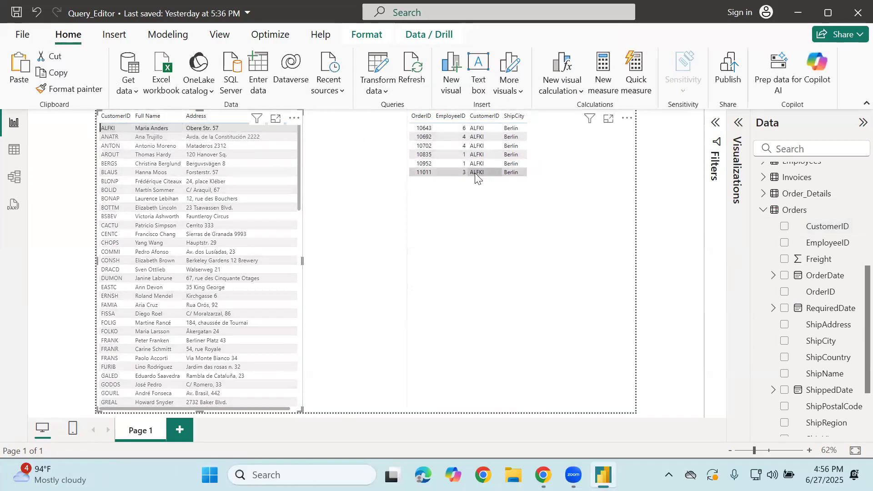
{"action": "left_click", "coordinate": [111, 181]}
{"action": "left_click", "coordinate": [519, 191]}
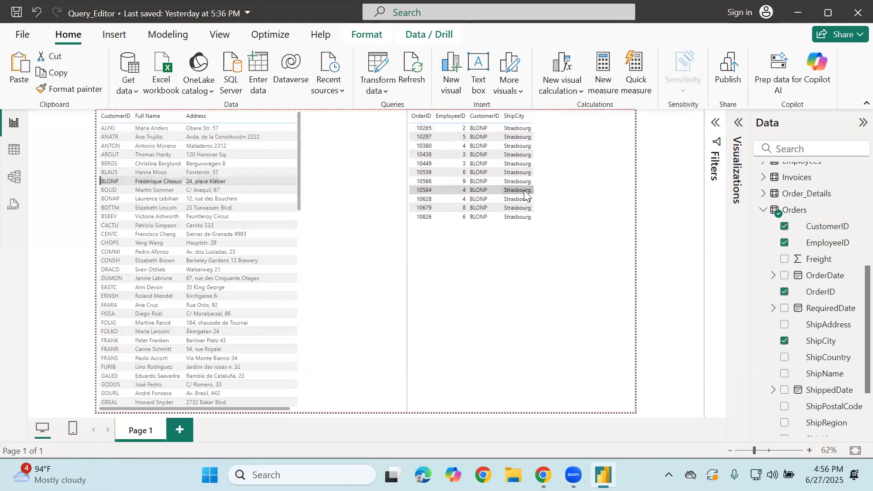
{"action": "left_click", "coordinate": [140, 183]}
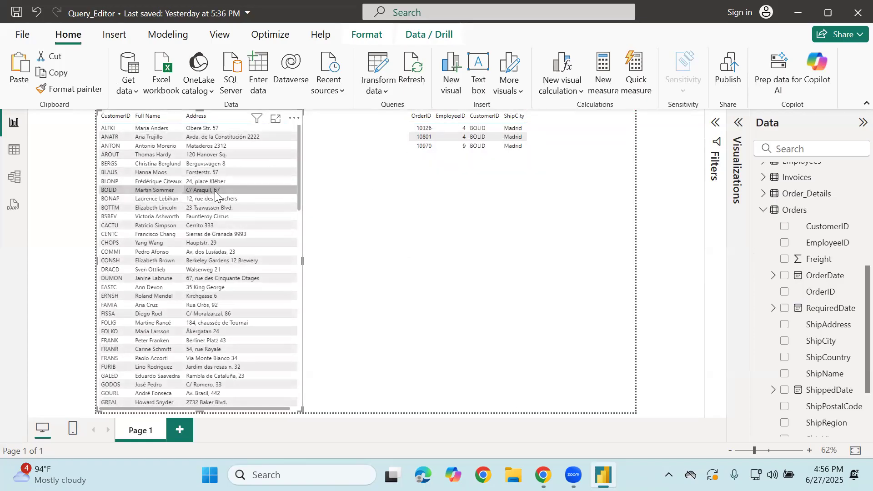
{"action": "left_click", "coordinate": [477, 200]}
{"action": "left_click", "coordinate": [478, 200]}
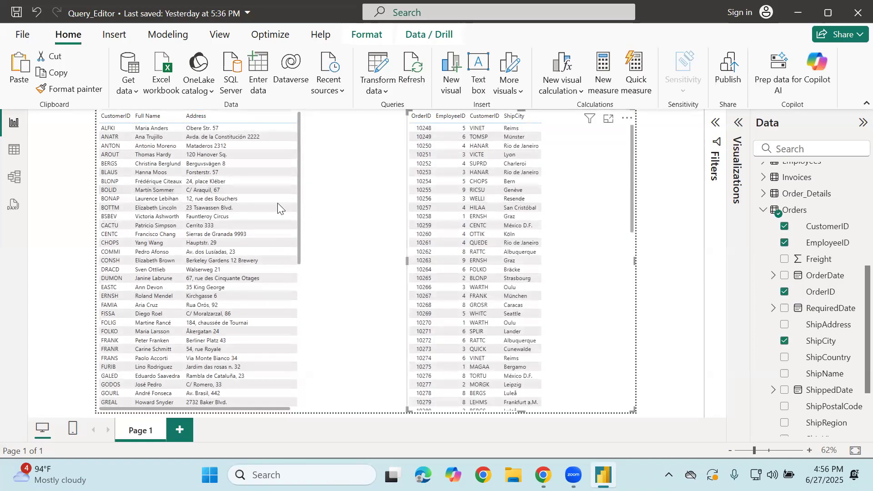
{"action": "left_click", "coordinate": [499, 172]}
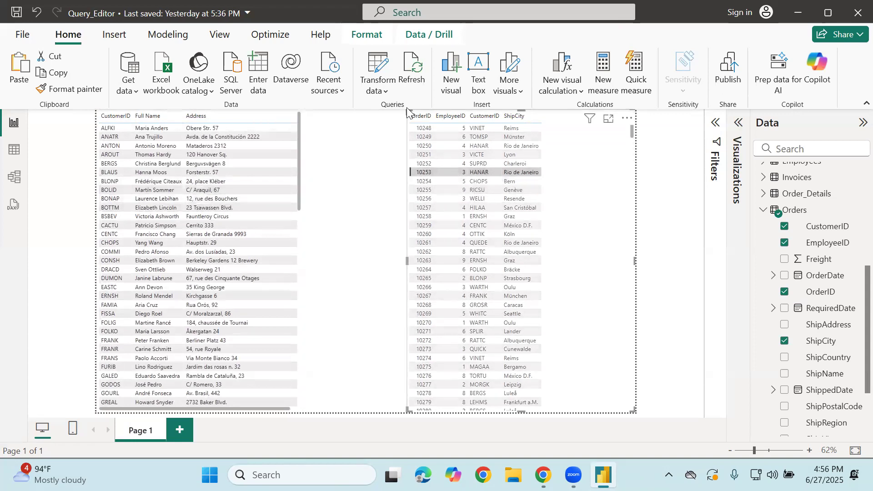
{"action": "left_click_drag", "start_coordinate": [321, 178], "coordinate": [407, 177]}
{"action": "left_click_drag", "start_coordinate": [357, 168], "coordinate": [352, 196]}
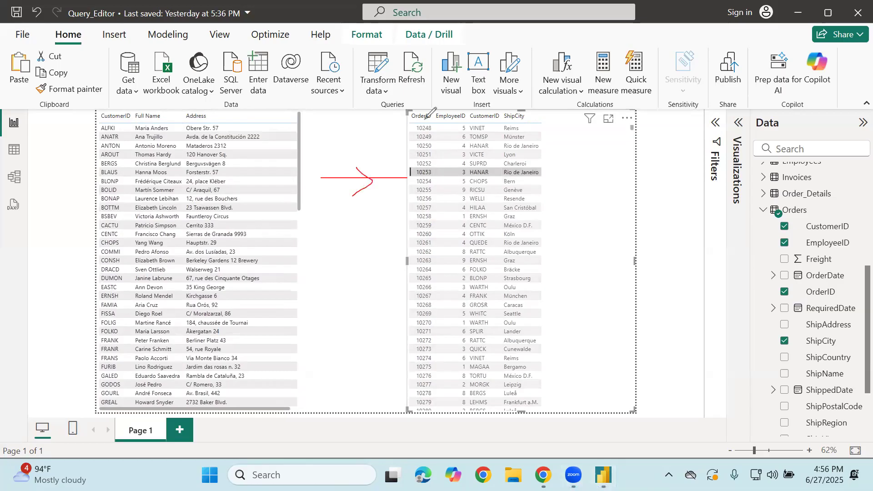
{"action": "mouse_move", "coordinate": [395, 231]}
{"action": "left_mouse_down"}
{"action": "mouse_move", "coordinate": [559, 157]}
{"action": "mouse_move", "coordinate": [464, 96]}
{"action": "left_mouse_up"}
{"action": "left_click_drag", "start_coordinate": [350, 142], "coordinate": [287, 158]}
{"action": "mouse_move", "coordinate": [278, 133]}
{"action": "left_mouse_down"}
{"action": "mouse_move", "coordinate": [284, 174]}
{"action": "mouse_move", "coordinate": [296, 166]}
{"action": "left_mouse_up"}
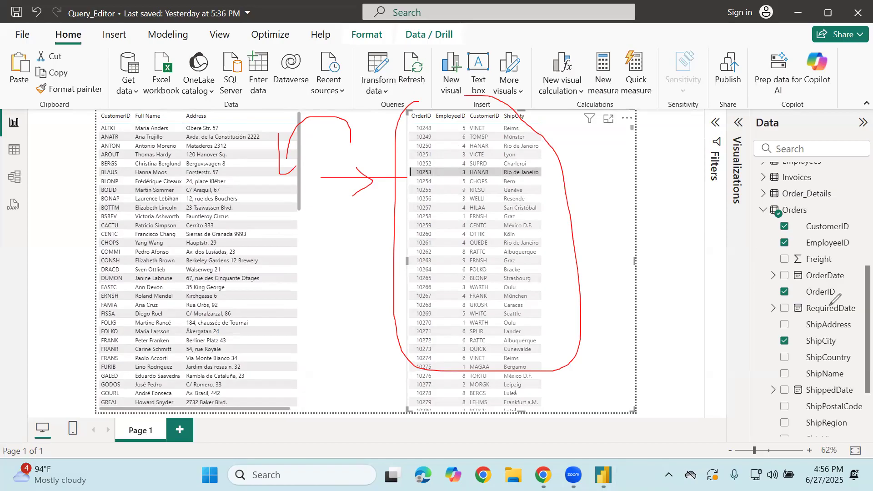
{"action": "key", "text": "e"}
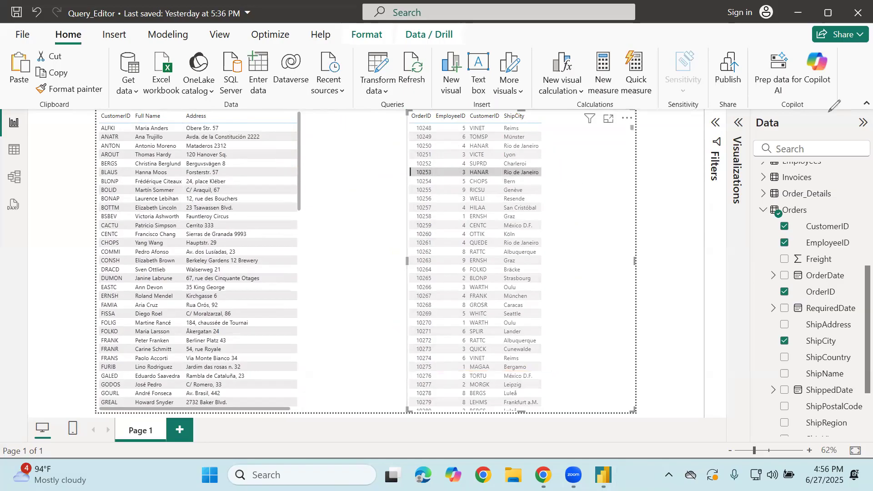
Step: Set the cross-filter direction of the Orders to Customers relationship to Both and save it
{"action": "left_click", "coordinate": [13, 176]}
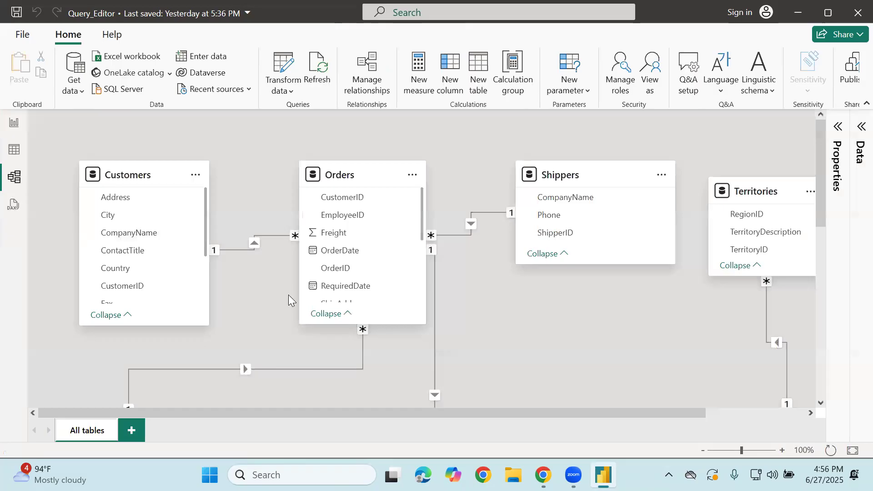
{"action": "right_click", "coordinate": [253, 246]}
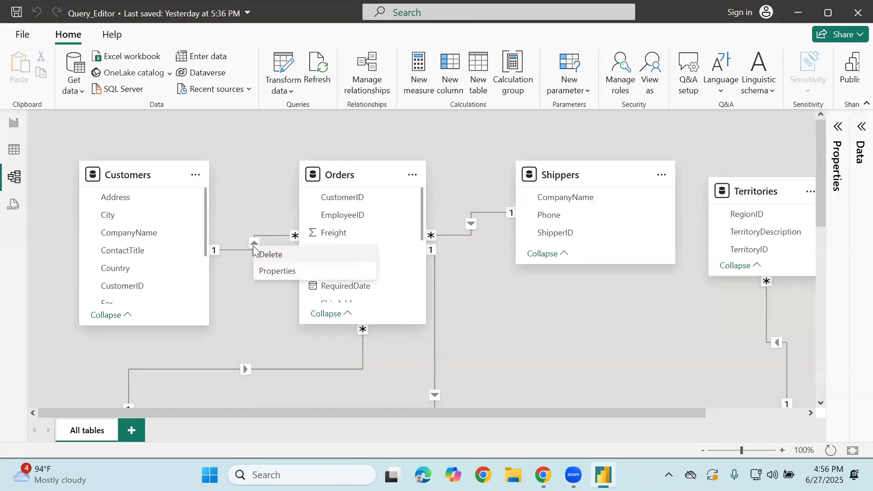
{"action": "left_click", "coordinate": [275, 271]}
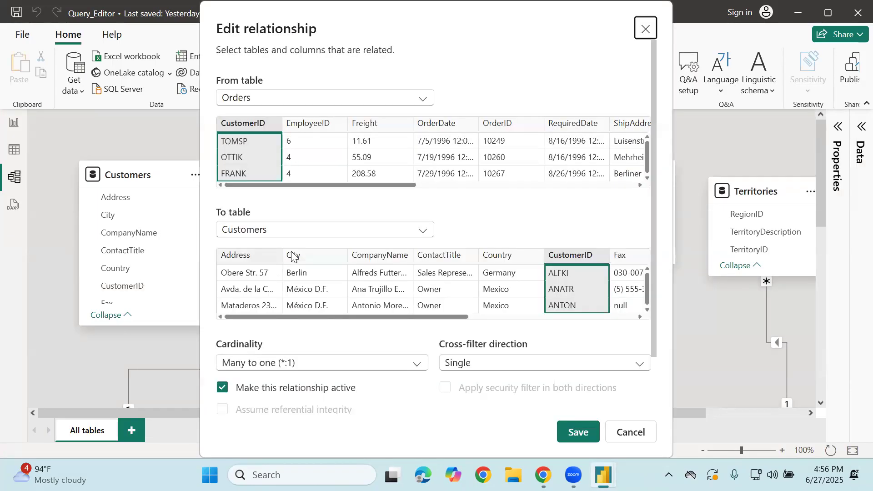
{"action": "left_click", "coordinate": [293, 359]}
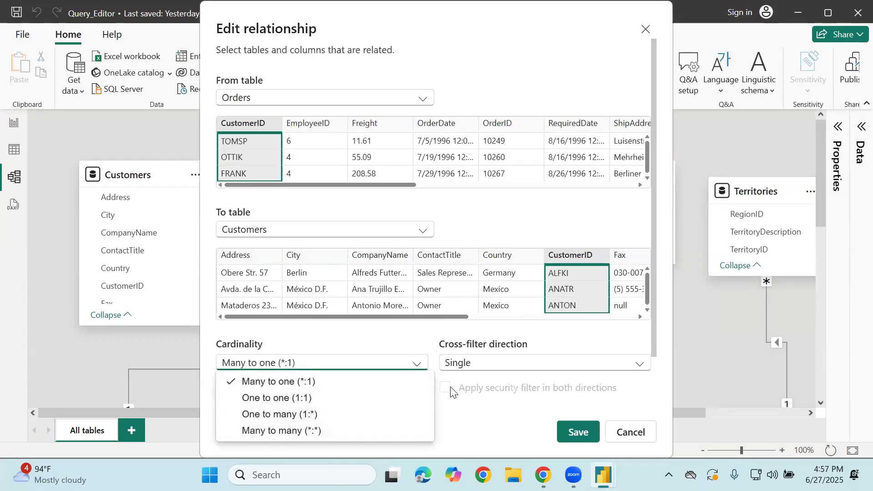
{"action": "left_click", "coordinate": [488, 365]}
{"action": "left_click", "coordinate": [488, 365]}
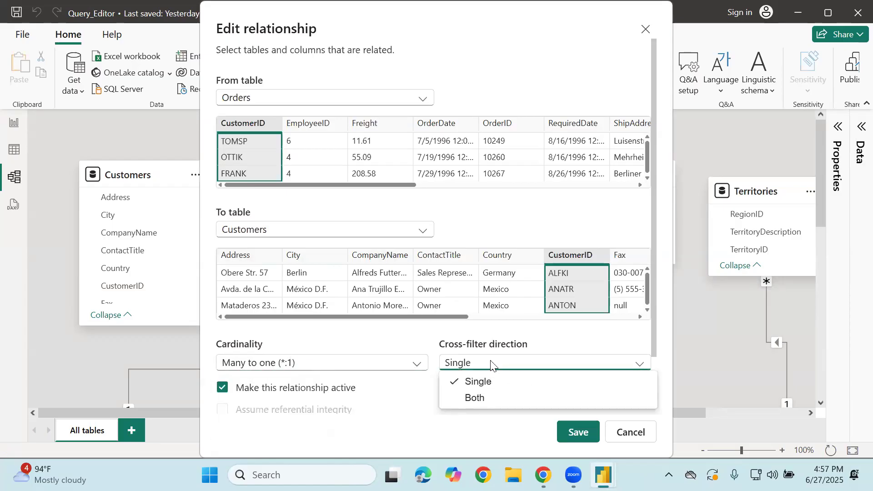
{"action": "left_click", "coordinate": [473, 400]}
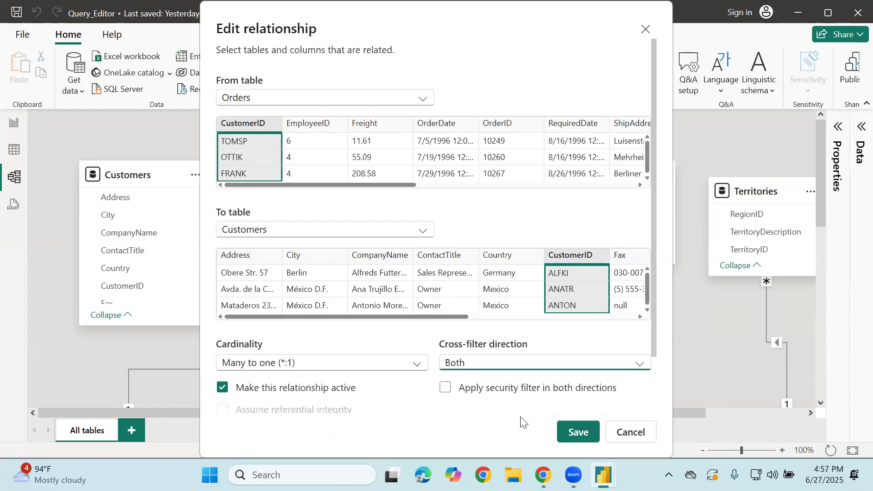
{"action": "left_click", "coordinate": [572, 431]}
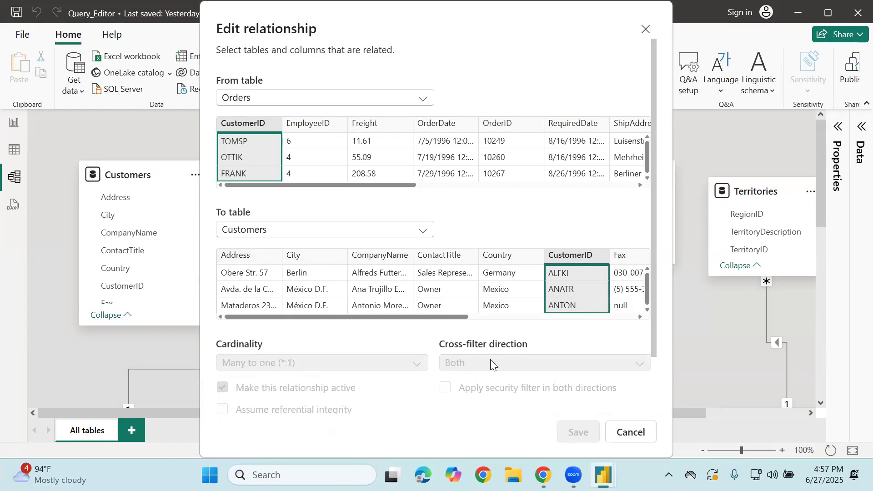
{"action": "scroll", "coordinate": [235, 248], "scroll_direction": "up", "scroll_amount": 5}
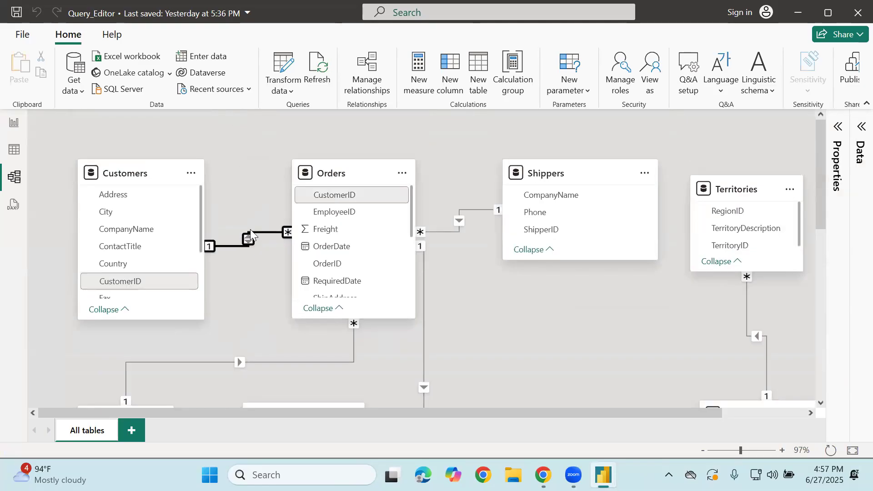
Step: Select several order rows and a customer on the report page to check the filtering in both directions
{"action": "left_click", "coordinate": [14, 126]}
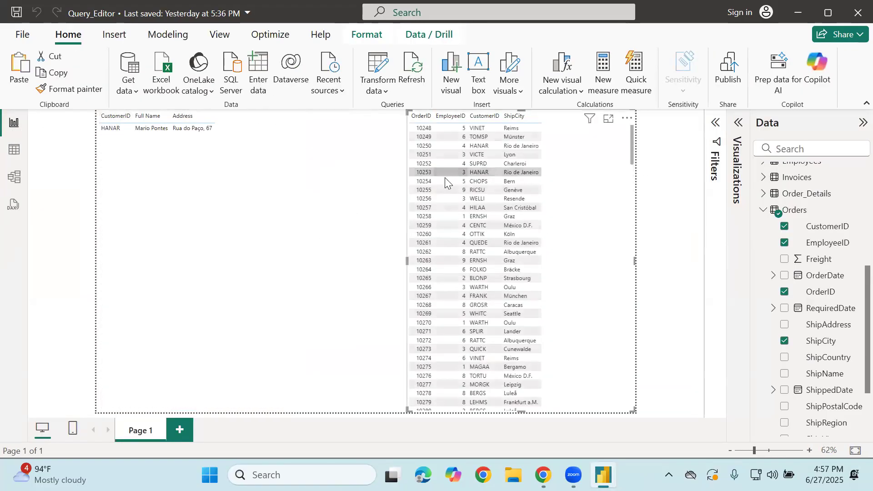
{"action": "left_click", "coordinate": [453, 245]}
{"action": "left_click", "coordinate": [456, 332]}
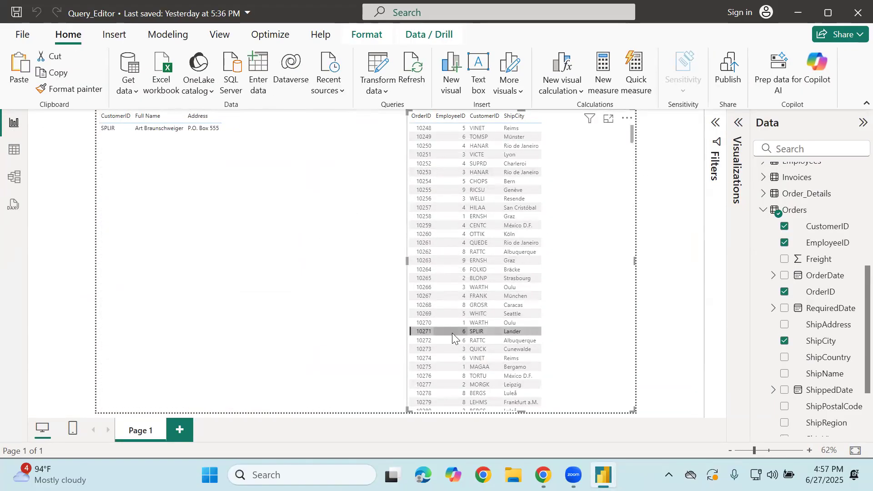
{"action": "left_click", "coordinate": [450, 332]}
{"action": "left_click", "coordinate": [190, 198]}
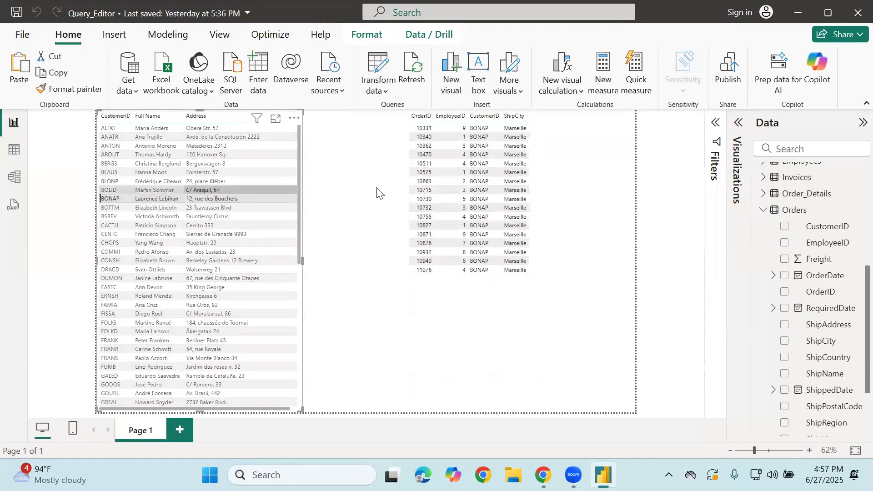
{"action": "left_click", "coordinate": [465, 182]}
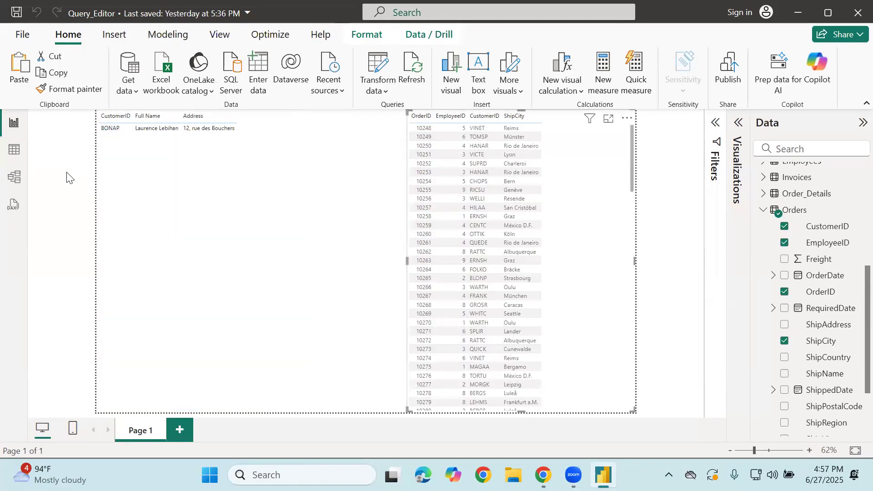
{"action": "left_click", "coordinate": [483, 251]}
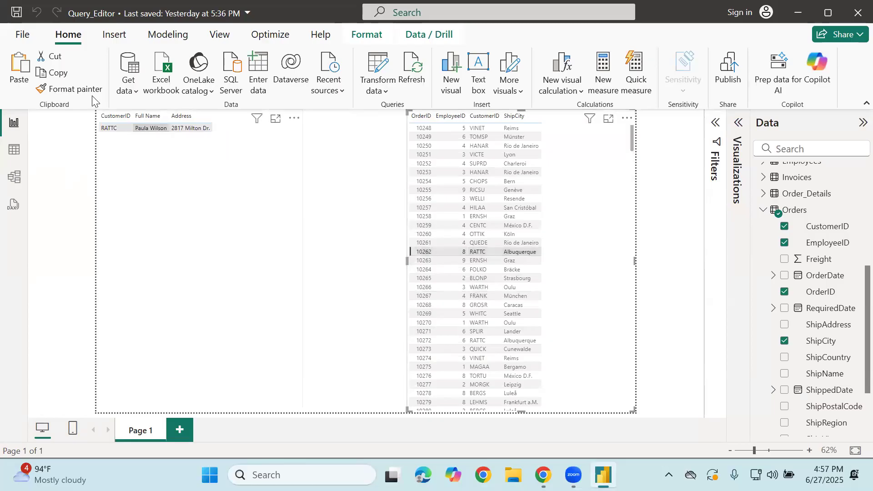
{"action": "left_click", "coordinate": [438, 145]}
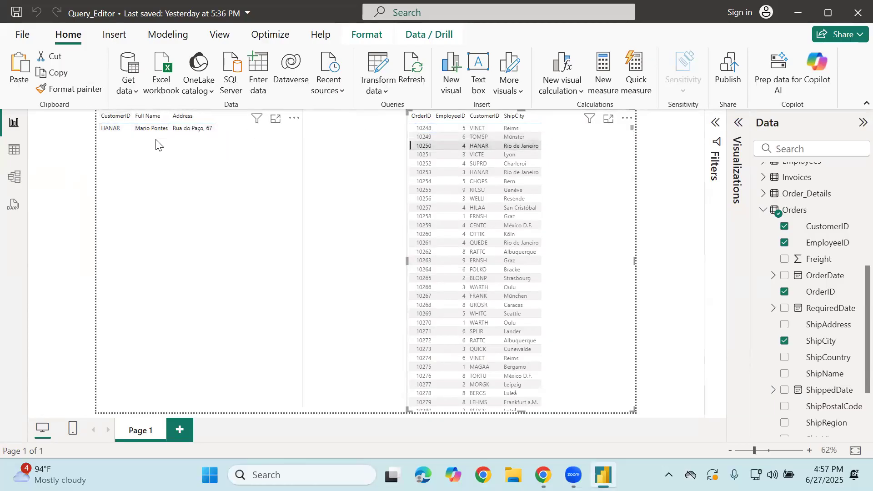
Step: Set the cross-filter direction of the Orders to Customers relationship in the model back to Single and save it
{"action": "left_click", "coordinate": [22, 164]}
{"action": "left_click", "coordinate": [14, 177]}
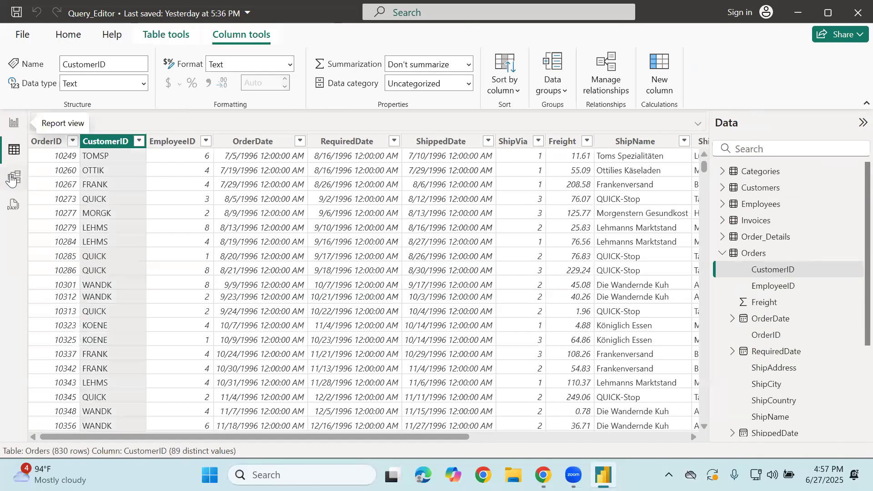
{"action": "right_click", "coordinate": [252, 234]}
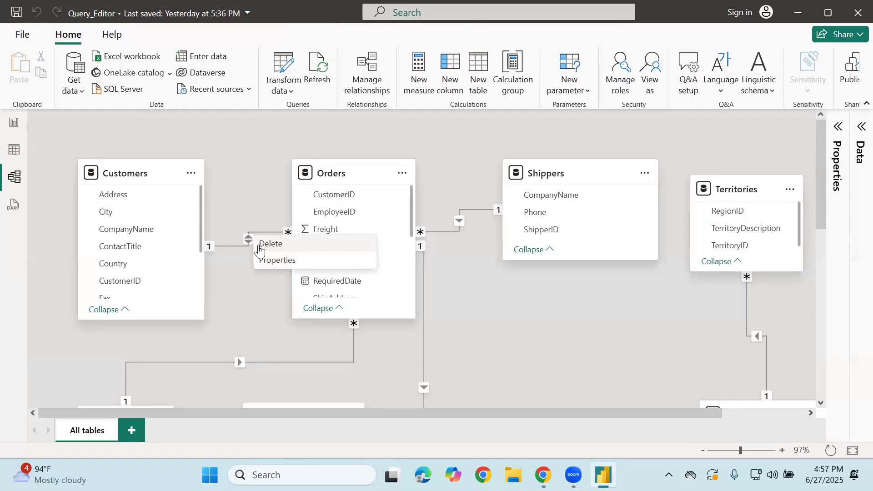
{"action": "left_click", "coordinate": [266, 257]}
{"action": "left_click", "coordinate": [575, 366]}
{"action": "left_click", "coordinate": [466, 379]}
{"action": "left_click", "coordinate": [576, 433]}
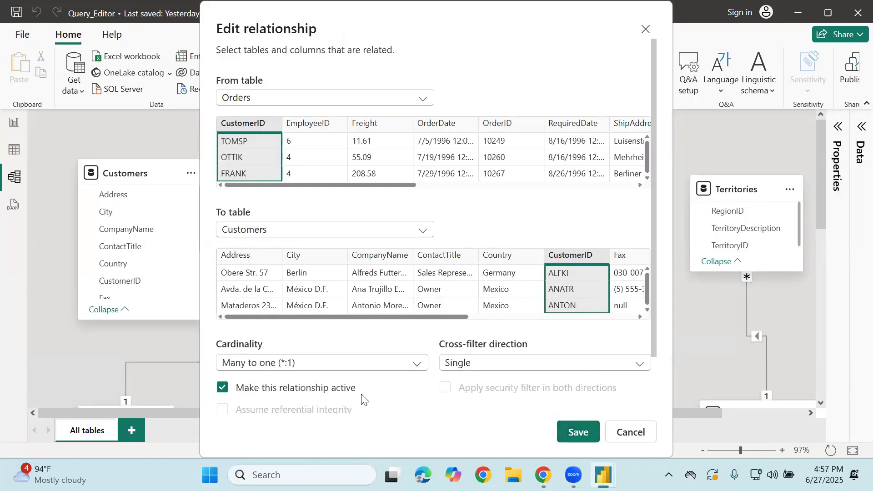
Step: Narrow the Suppliers table card in the model diagram so it takes up less width
{"action": "scroll", "coordinate": [409, 330], "scroll_direction": "down", "scroll_amount": 5}
{"action": "scroll", "coordinate": [604, 298], "scroll_direction": "down", "scroll_amount": 6}
{"action": "scroll", "coordinate": [241, 233], "scroll_direction": "down", "scroll_amount": 5}
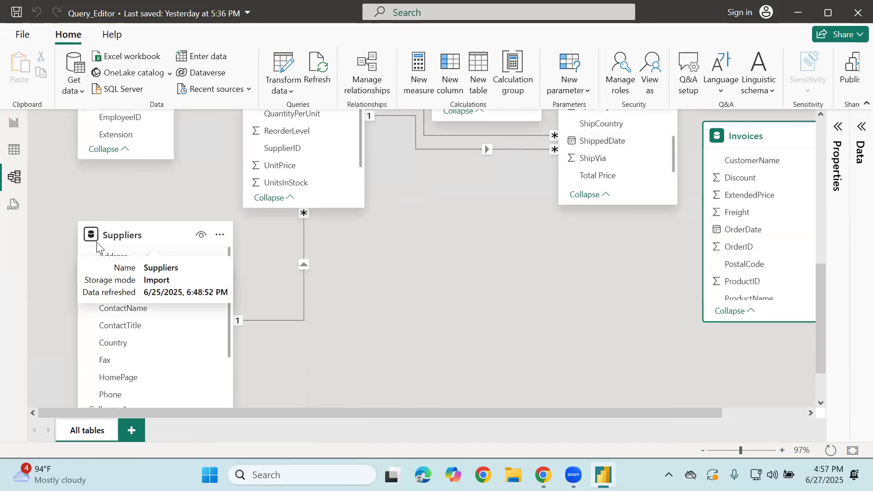
{"action": "scroll", "coordinate": [318, 296], "scroll_direction": "down", "scroll_amount": 2}
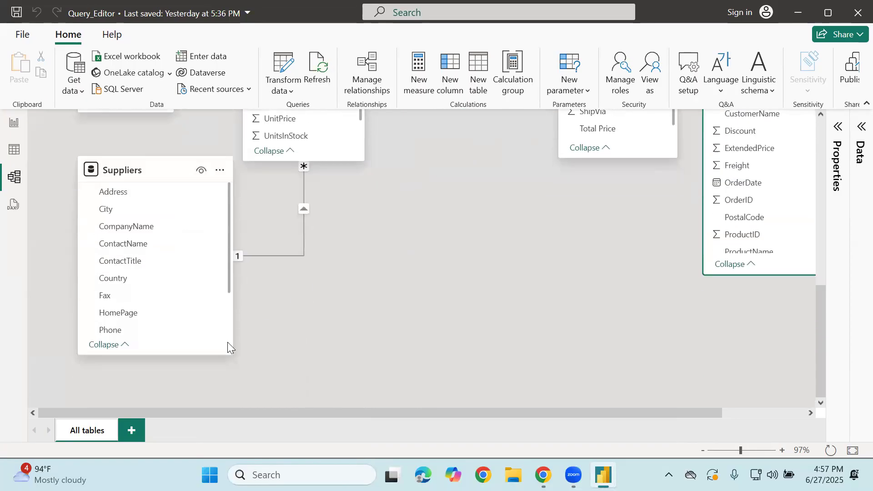
{"action": "left_click_drag", "start_coordinate": [225, 344], "coordinate": [195, 336]}
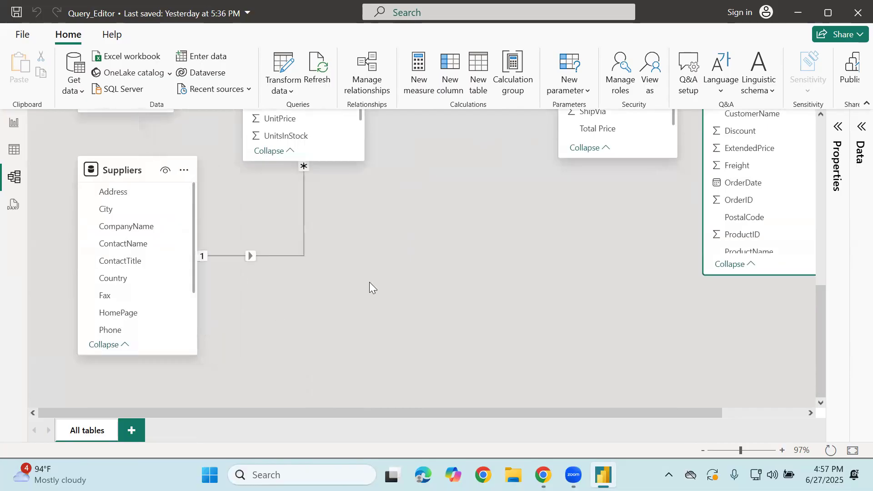
Step: Move the Products card below Categories in the model diagram, and place the Categories card between Suppliers and Products
{"action": "scroll", "coordinate": [370, 287], "scroll_direction": "up", "scroll_amount": 7}
{"action": "scroll", "coordinate": [359, 252], "scroll_direction": "down", "scroll_amount": 2}
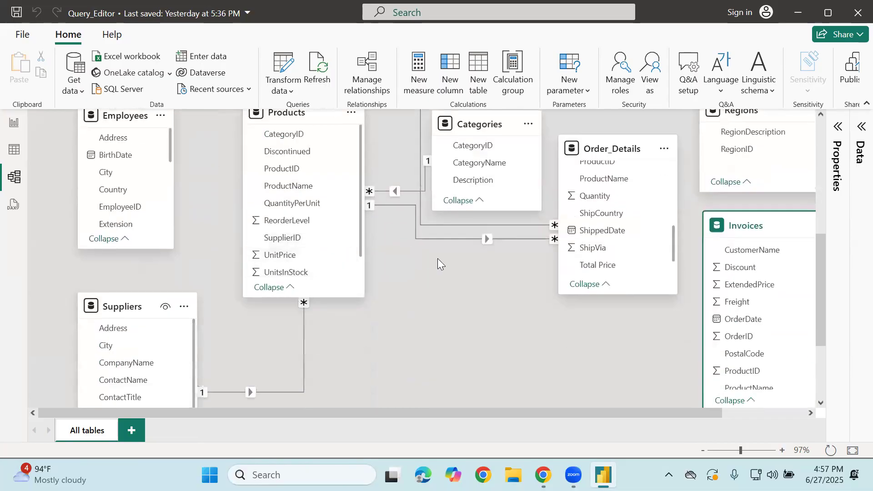
{"action": "scroll", "coordinate": [438, 258], "scroll_direction": "up", "scroll_amount": 2}
{"action": "left_click_drag", "start_coordinate": [273, 180], "coordinate": [426, 358]}
{"action": "left_click_drag", "start_coordinate": [478, 214], "coordinate": [291, 272]}
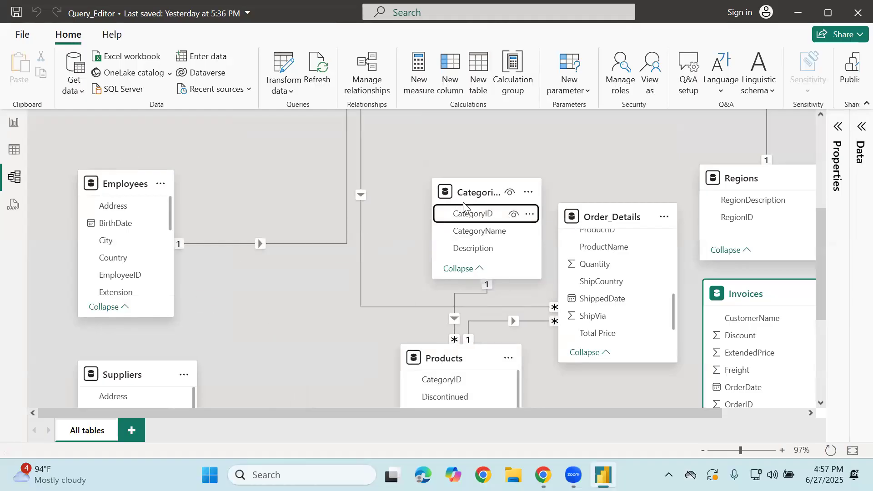
{"action": "left_click_drag", "start_coordinate": [466, 192], "coordinate": [272, 341]}
Step: Move the Order_Details card directly beneath the Shippers card in the model diagram
{"action": "left_click_drag", "start_coordinate": [624, 211], "coordinate": [565, 140]}
{"action": "scroll", "coordinate": [565, 150], "scroll_direction": "up", "scroll_amount": 5}
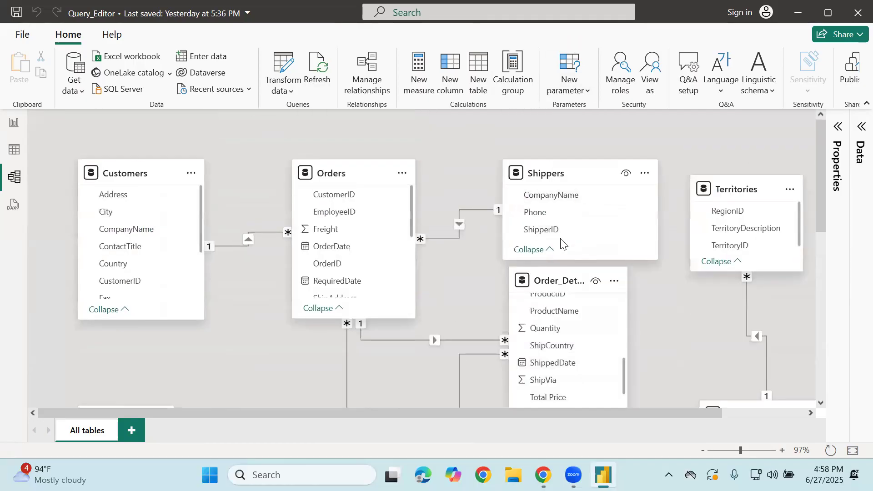
{"action": "scroll", "coordinate": [464, 242], "scroll_direction": "down", "scroll_amount": 2}
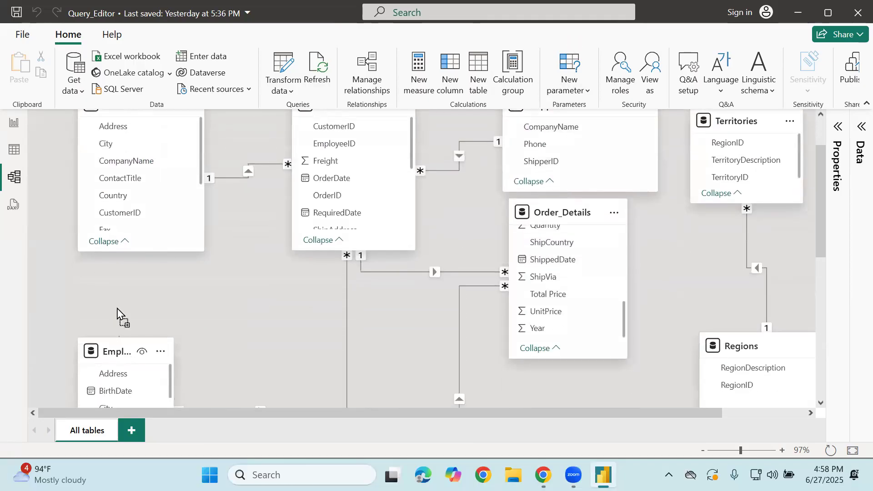
Step: Arrange the Employees, Categories and Products cards in a row beneath the Customers and Orders cards in the model diagram
{"action": "left_click_drag", "start_coordinate": [119, 351], "coordinate": [132, 331]}
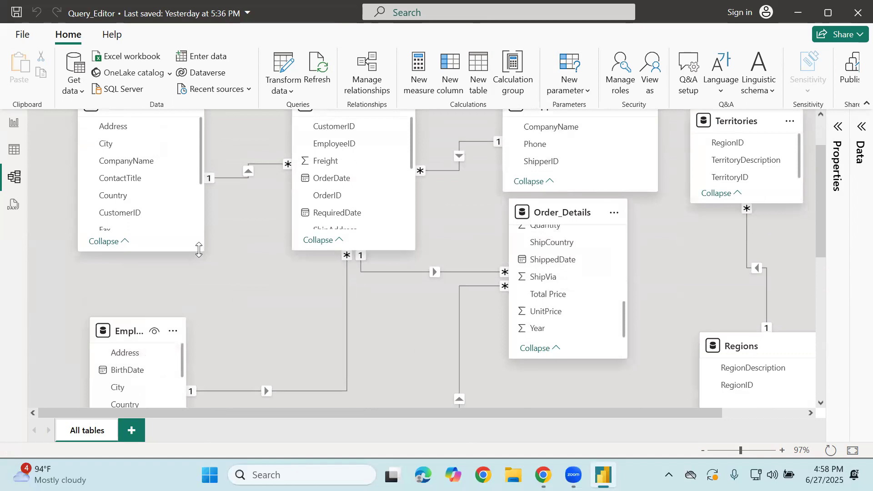
{"action": "scroll", "coordinate": [248, 237], "scroll_direction": "down", "scroll_amount": 4}
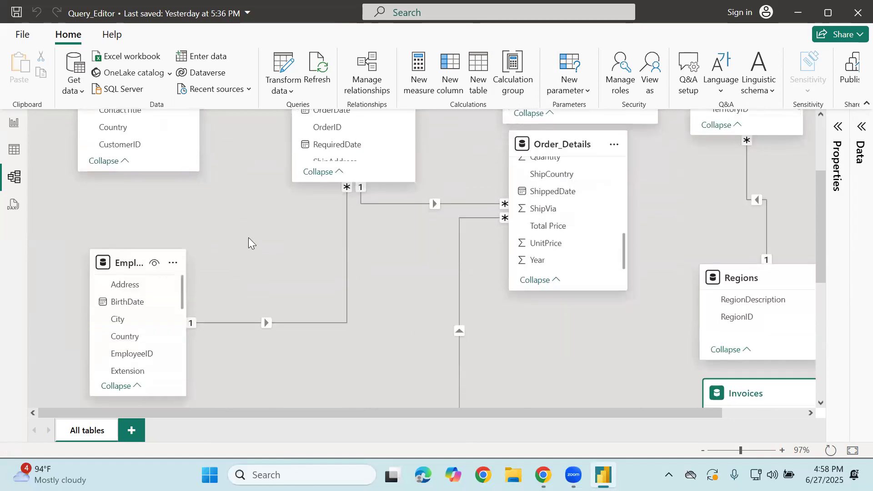
{"action": "left_click_drag", "start_coordinate": [468, 321], "coordinate": [452, 156]}
{"action": "left_click_drag", "start_coordinate": [290, 274], "coordinate": [267, 153]}
{"action": "scroll", "coordinate": [542, 254], "scroll_direction": "up", "scroll_amount": 3}
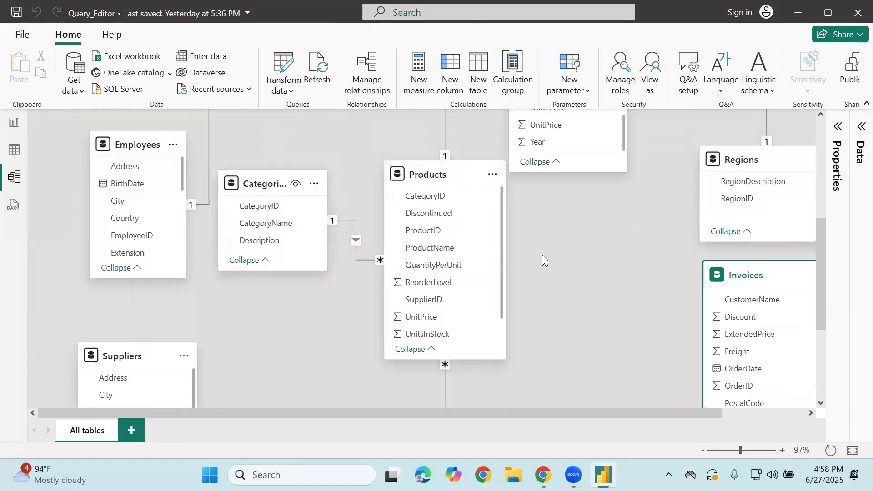
{"action": "left_click_drag", "start_coordinate": [448, 278], "coordinate": [415, 238]}
{"action": "left_click_drag", "start_coordinate": [260, 302], "coordinate": [265, 244]}
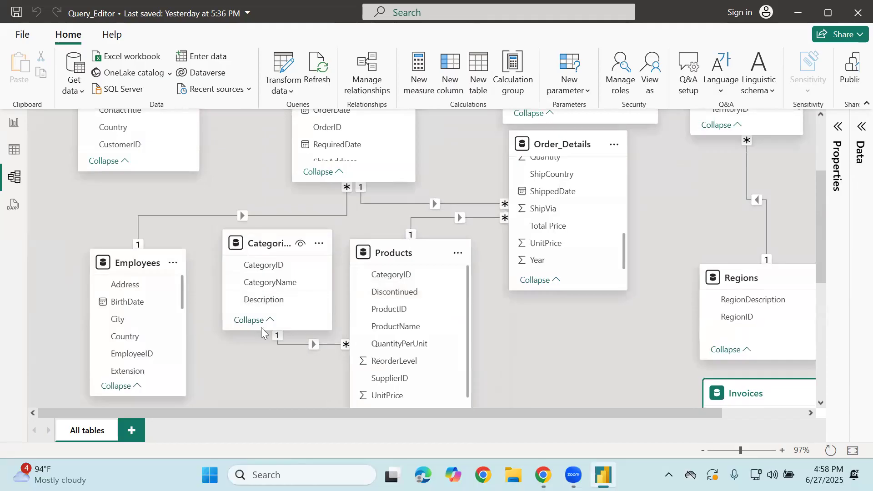
Step: Make the Categories card taller and position it between the Employees and Products cards
{"action": "left_click_drag", "start_coordinate": [260, 329], "coordinate": [264, 407]}
{"action": "left_click_drag", "start_coordinate": [278, 248], "coordinate": [275, 261]}
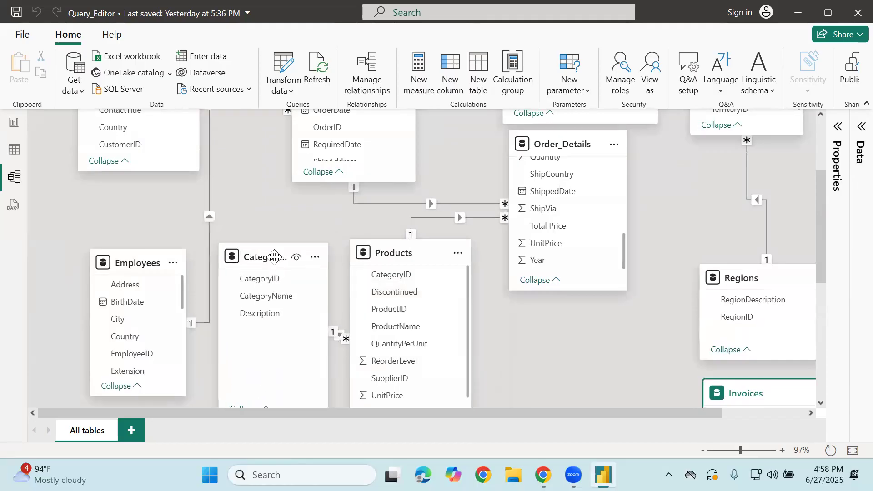
Step: Move the Suppliers card beside Products, directly beneath the Order_Details card
{"action": "scroll", "coordinate": [523, 294], "scroll_direction": "down", "scroll_amount": 8}
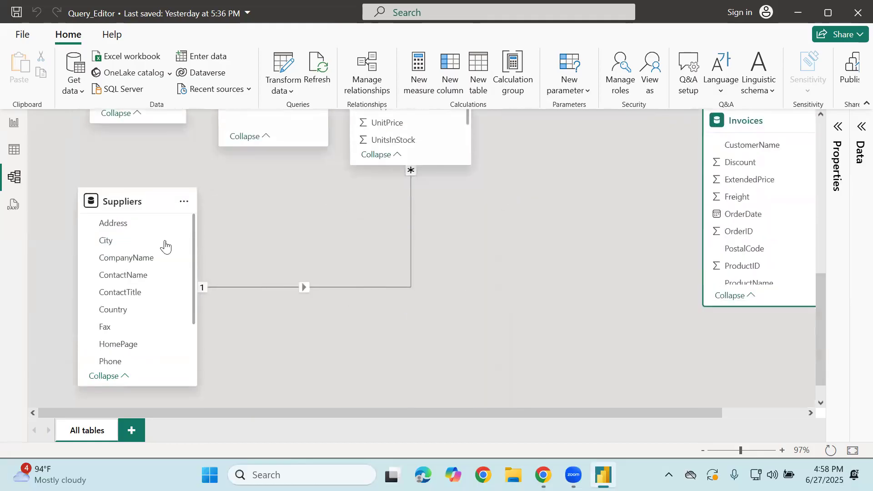
{"action": "left_click_drag", "start_coordinate": [113, 198], "coordinate": [413, 210]}
{"action": "left_click_drag", "start_coordinate": [494, 203], "coordinate": [538, 138]}
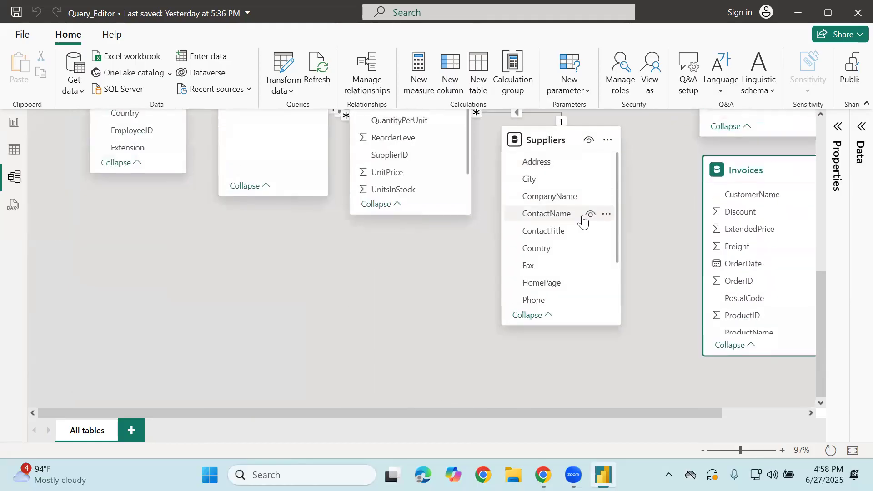
{"action": "scroll", "coordinate": [583, 218], "scroll_direction": "up", "scroll_amount": 2}
{"action": "left_click_drag", "start_coordinate": [554, 205], "coordinate": [569, 173]}
{"action": "scroll", "coordinate": [583, 232], "scroll_direction": "up", "scroll_amount": 1}
{"action": "scroll", "coordinate": [584, 233], "scroll_direction": "up", "scroll_amount": 8}
{"action": "scroll", "coordinate": [574, 202], "scroll_direction": "down", "scroll_amount": 4}
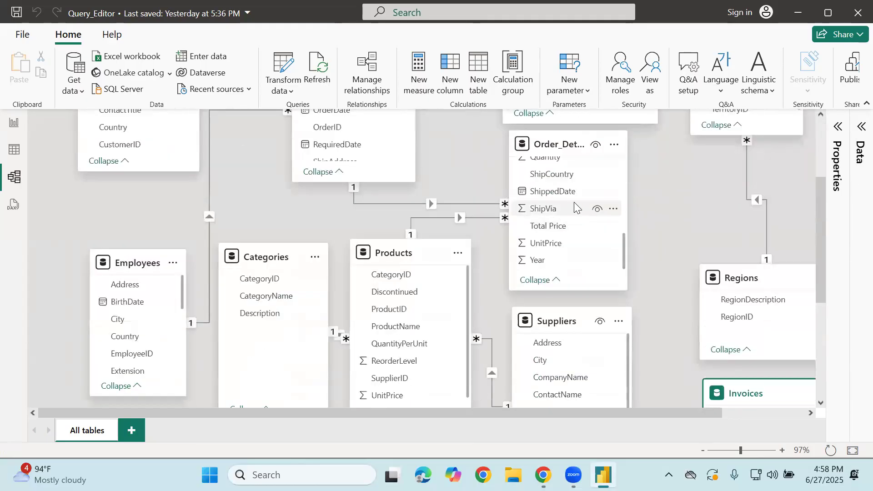
Step: Move the Regions and Invoices cards closer to the other tables, with Invoices beside Suppliers, and resize the Invoices card
{"action": "scroll", "coordinate": [661, 182], "scroll_direction": "up", "scroll_amount": 4}
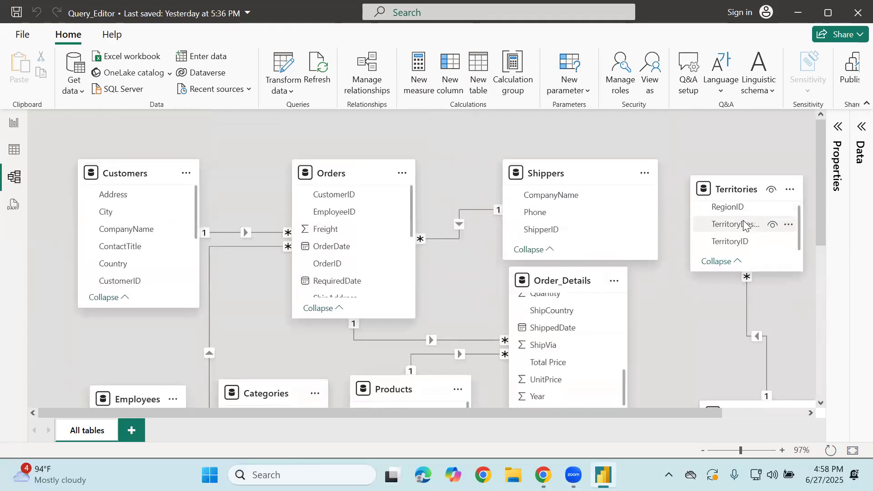
{"action": "scroll", "coordinate": [662, 300], "scroll_direction": "down", "scroll_amount": 4}
{"action": "left_click_drag", "start_coordinate": [759, 269], "coordinate": [741, 217]}
{"action": "scroll", "coordinate": [751, 317], "scroll_direction": "down", "scroll_amount": 4}
{"action": "left_click_drag", "start_coordinate": [760, 251], "coordinate": [710, 244]}
{"action": "left_click_drag", "start_coordinate": [638, 255], "coordinate": [663, 193]}
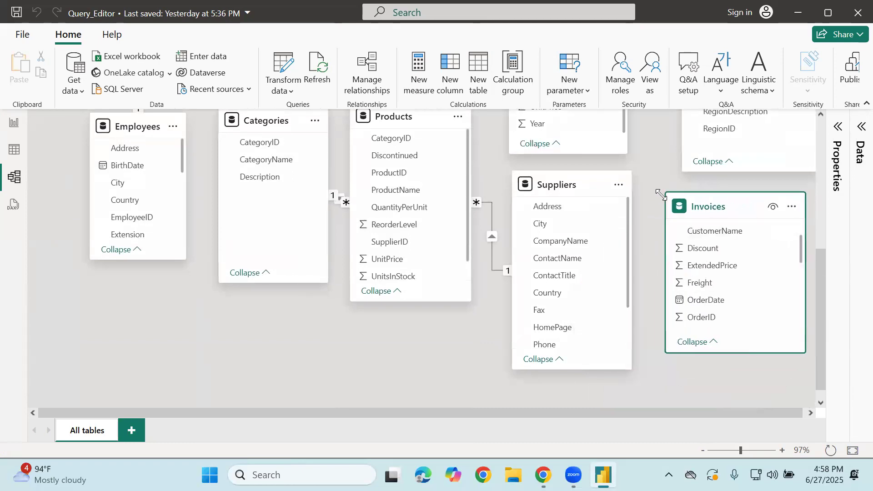
{"action": "scroll", "coordinate": [769, 225], "scroll_direction": "up", "scroll_amount": 3}
{"action": "scroll", "coordinate": [726, 250], "scroll_direction": "down", "scroll_amount": 2}
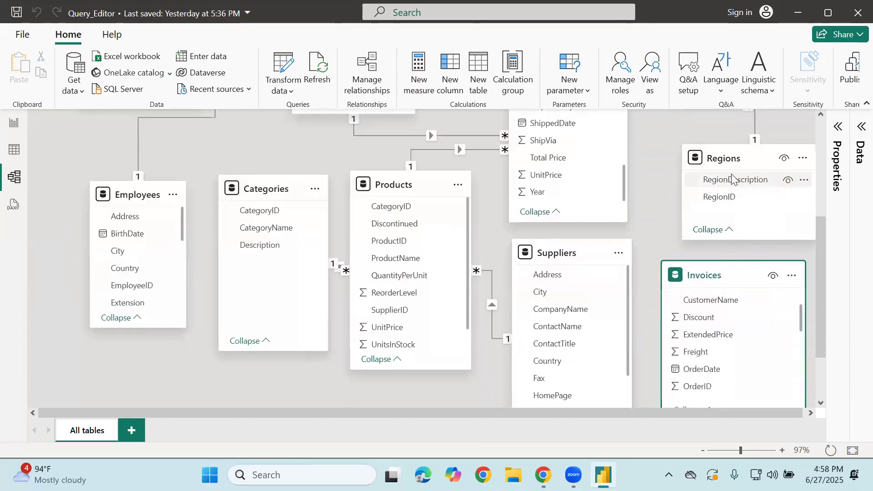
Step: Place the Regions card between Territories and Invoices, and line up the Territories card beside Shippers
{"action": "left_click_drag", "start_coordinate": [731, 158], "coordinate": [709, 150]}
{"action": "scroll", "coordinate": [731, 203], "scroll_direction": "up", "scroll_amount": 4}
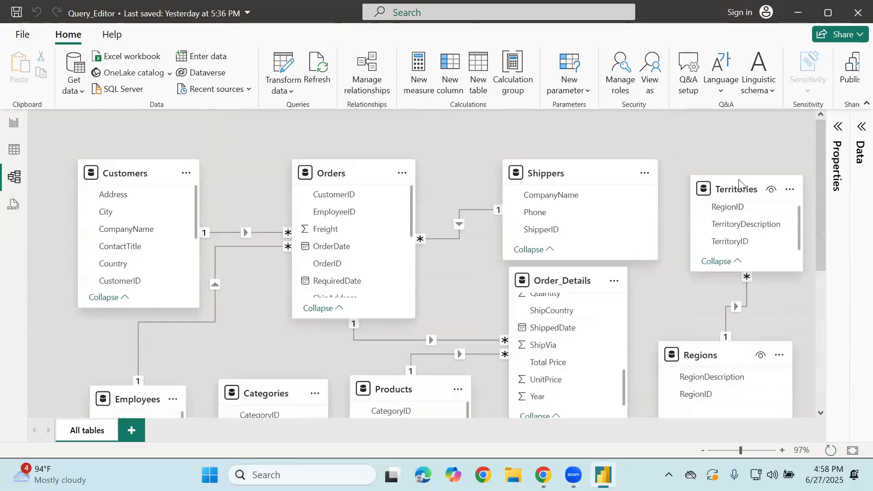
{"action": "left_click_drag", "start_coordinate": [742, 191], "coordinate": [722, 175]}
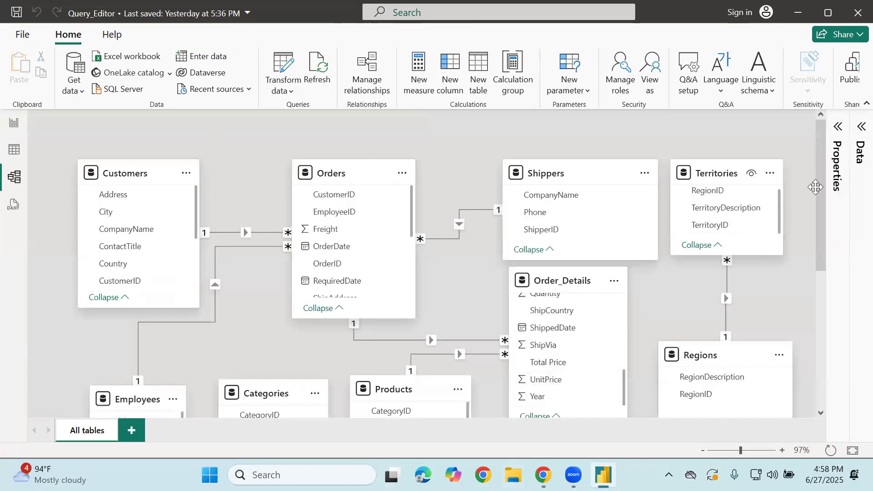
{"action": "mouse_move", "coordinate": [88, 162]}
{"action": "left_mouse_down"}
{"action": "mouse_move", "coordinate": [336, 201]}
{"action": "mouse_move", "coordinate": [340, 260]}
{"action": "mouse_move", "coordinate": [148, 248]}
{"action": "left_mouse_up"}
{"action": "mouse_move", "coordinate": [134, 218]}
{"action": "left_mouse_down"}
{"action": "mouse_move", "coordinate": [114, 241]}
{"action": "mouse_move", "coordinate": [132, 263]}
{"action": "left_mouse_up"}
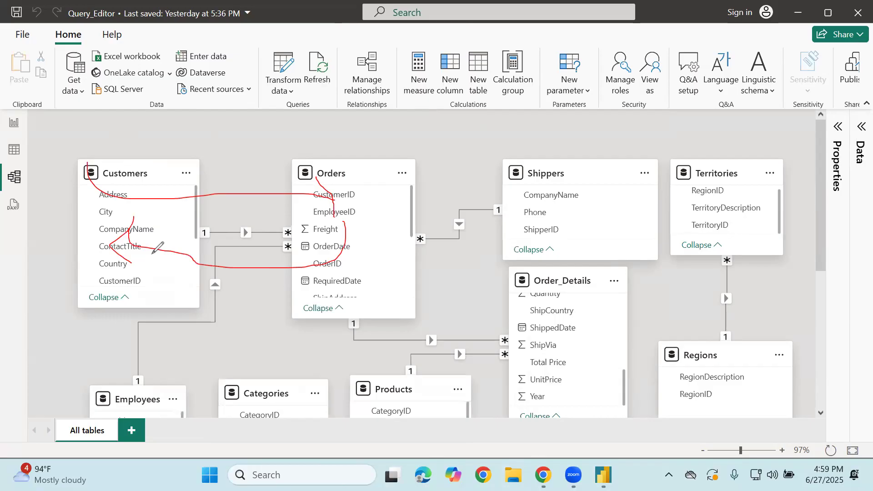
{"action": "mouse_move", "coordinate": [108, 194]}
{"action": "left_mouse_down"}
{"action": "mouse_move", "coordinate": [347, 225]}
{"action": "mouse_move", "coordinate": [156, 170]}
{"action": "left_mouse_up"}
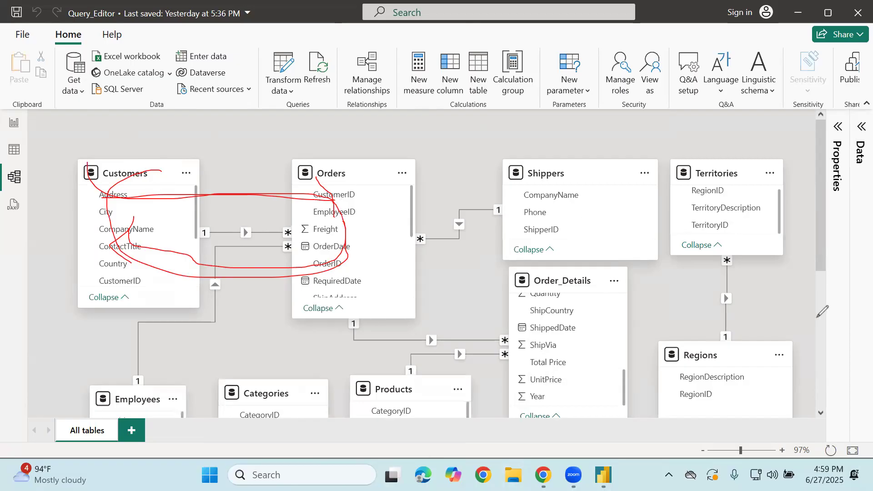
{"action": "key", "text": "e"}
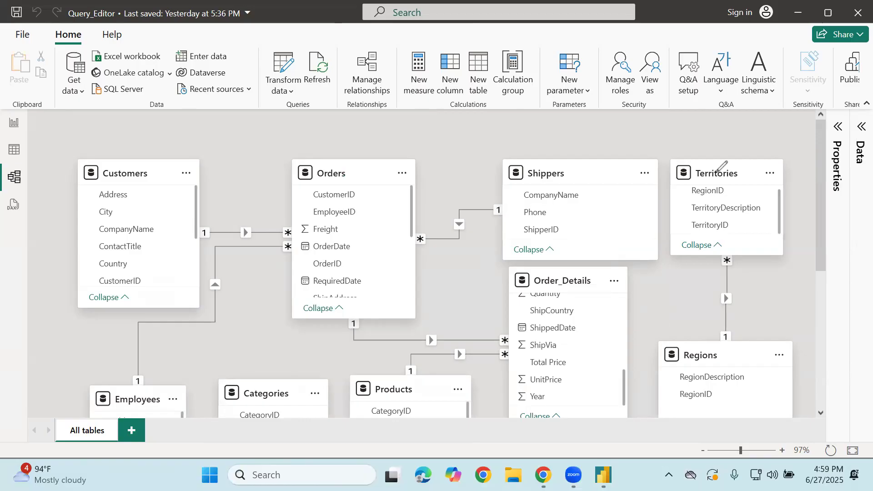
Step: Review the settings of the relationship between Customers and Orders, leaving them unchanged
{"action": "left_click", "coordinate": [225, 233]}
{"action": "right_click", "coordinate": [225, 234]}
{"action": "left_click", "coordinate": [245, 256]}
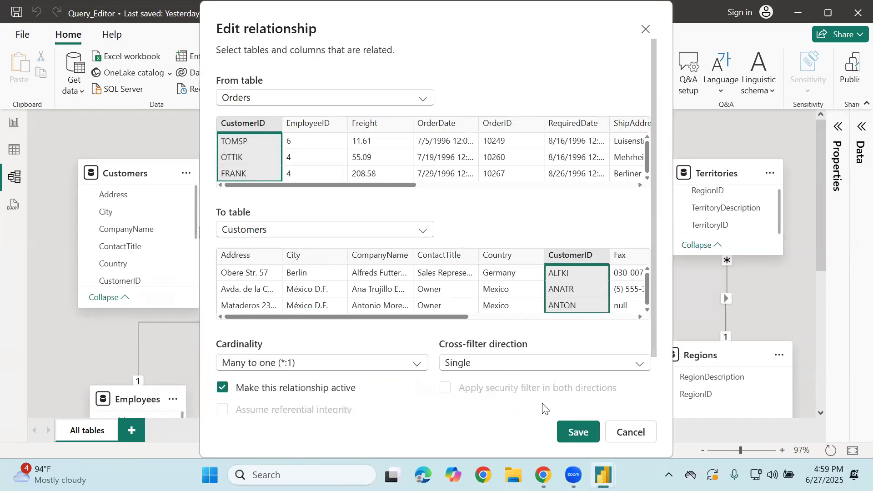
{"action": "left_click", "coordinate": [619, 437]}
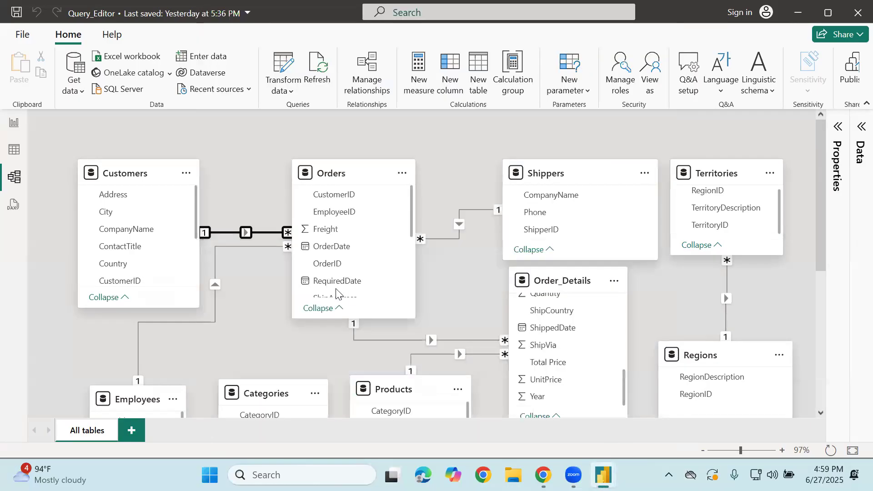
Step: Delete the relationship between the Customers and Orders tables
{"action": "right_click", "coordinate": [224, 233]}
{"action": "left_click", "coordinate": [244, 244]}
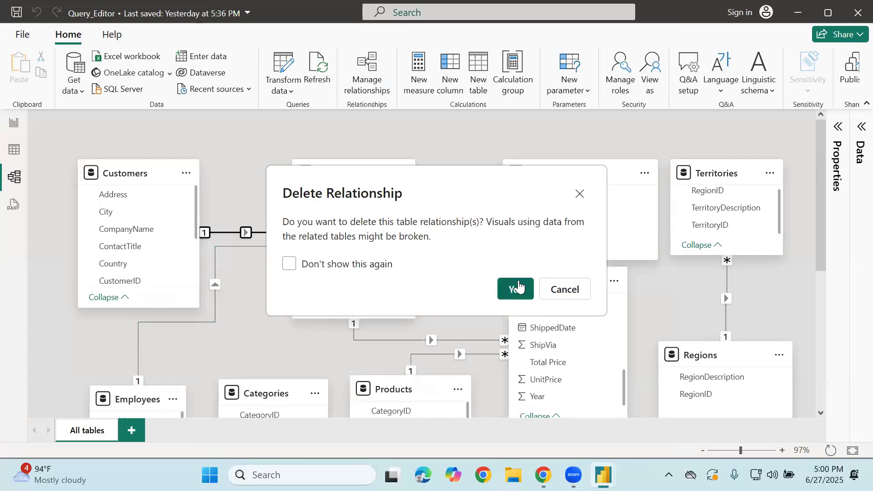
{"action": "left_click", "coordinate": [516, 290]}
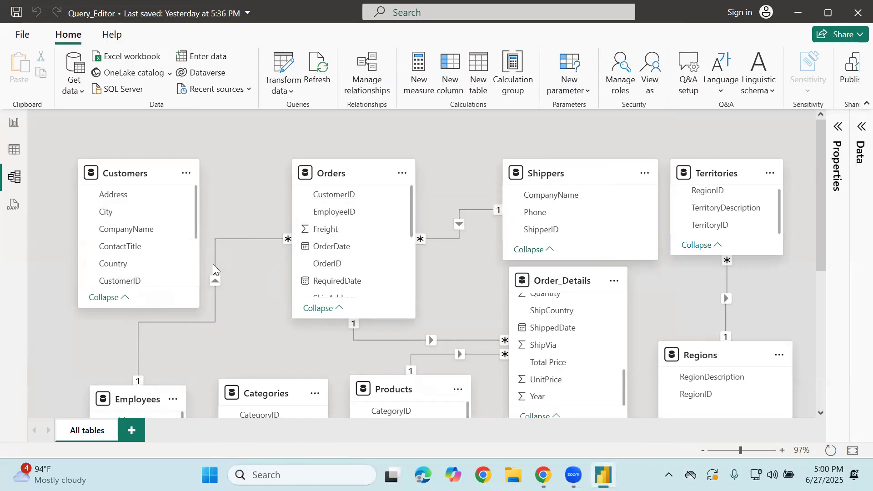
Step: Create an active one-to-many relationship from Customers CustomerID to Orders CustomerID with Single cross-filter direction, and save it
{"action": "scroll", "coordinate": [122, 232], "scroll_direction": "down", "scroll_amount": 1}
{"action": "scroll", "coordinate": [122, 231], "scroll_direction": "down", "scroll_amount": 3}
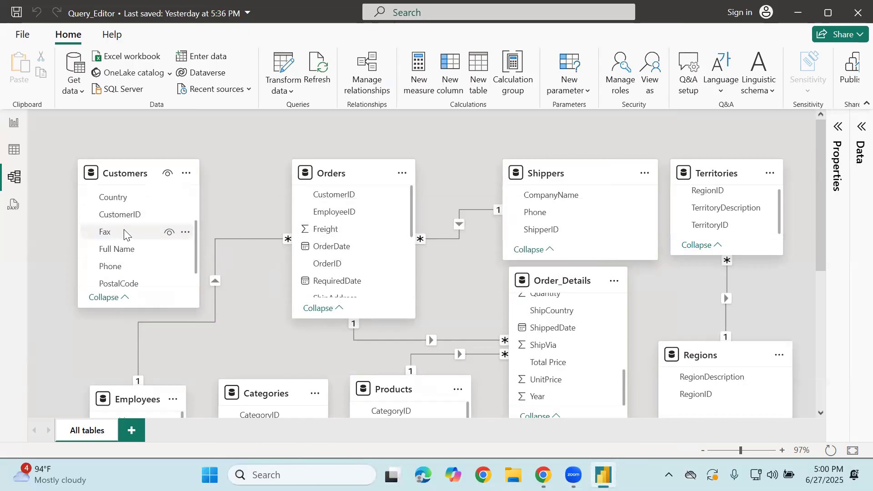
{"action": "left_click", "coordinate": [120, 215]}
{"action": "scroll", "coordinate": [335, 246], "scroll_direction": "down", "scroll_amount": 5}
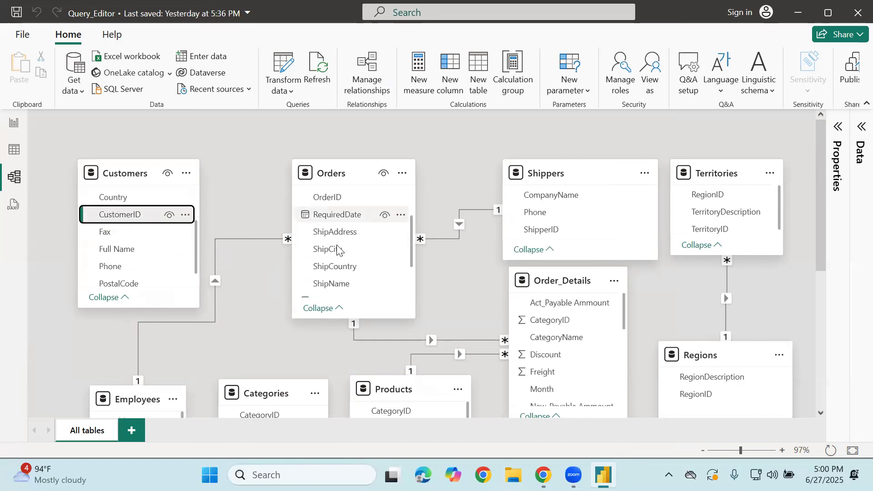
{"action": "scroll", "coordinate": [346, 246], "scroll_direction": "up", "scroll_amount": 5}
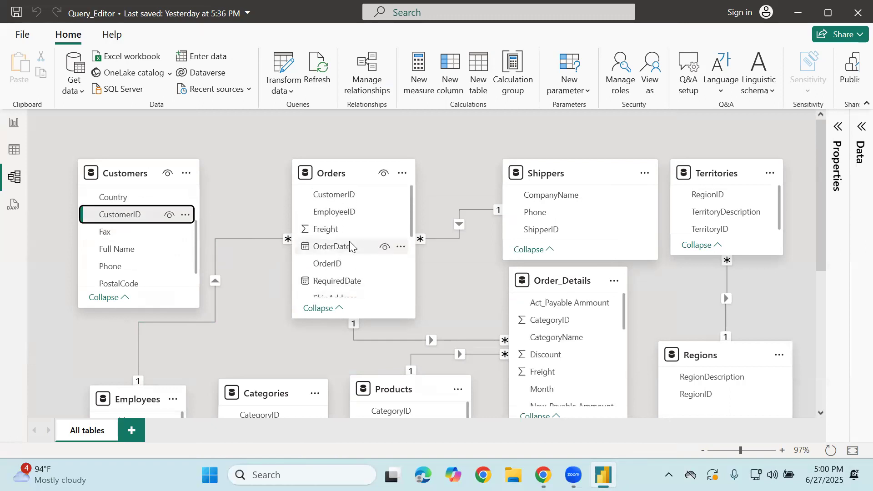
{"action": "left_click", "coordinate": [349, 195]}
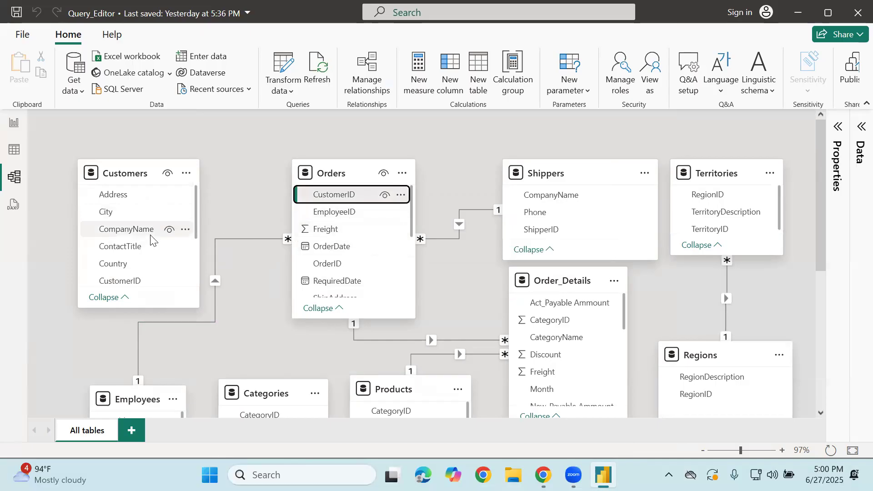
{"action": "left_click_drag", "start_coordinate": [135, 281], "coordinate": [348, 200]}
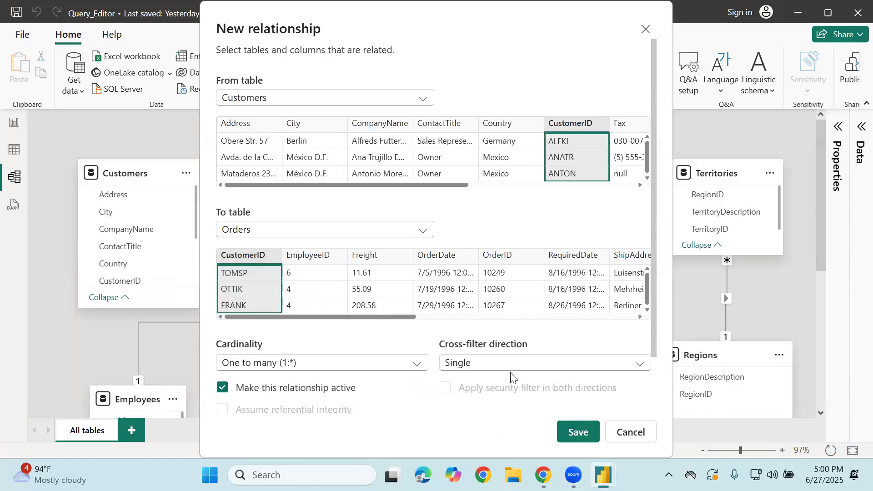
{"action": "scroll", "coordinate": [389, 393], "scroll_direction": "down", "scroll_amount": 3}
{"action": "scroll", "coordinate": [439, 408], "scroll_direction": "up", "scroll_amount": 3}
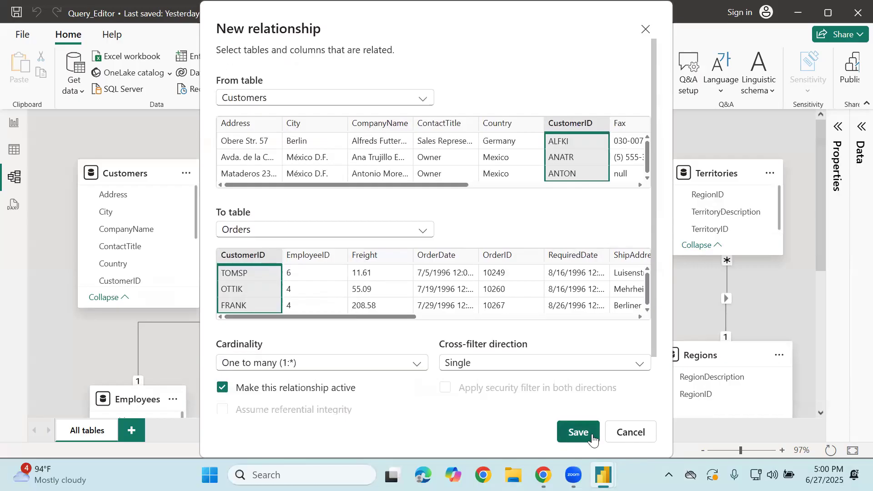
{"action": "left_click", "coordinate": [590, 437]}
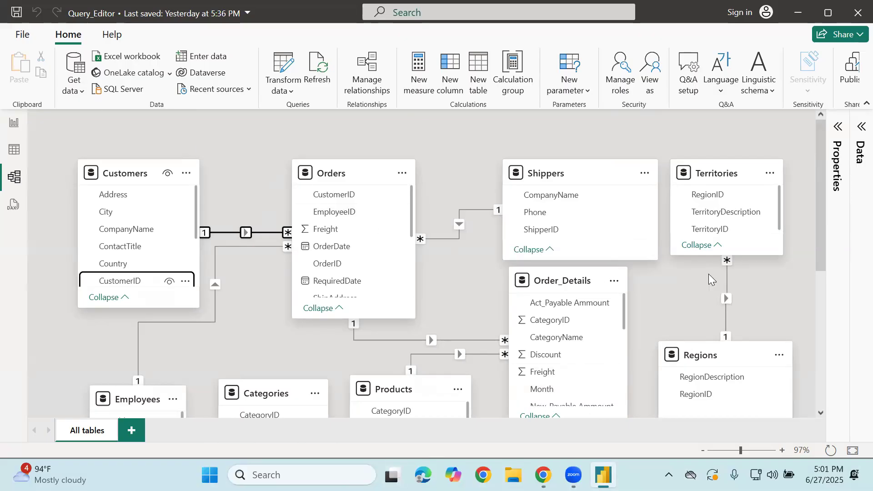
Step: Compare the CustomerID columns in the Customers and Invoices tables of the model diagram
{"action": "scroll", "coordinate": [708, 274], "scroll_direction": "down", "scroll_amount": 3}
{"action": "scroll", "coordinate": [686, 326], "scroll_direction": "up", "scroll_amount": 3}
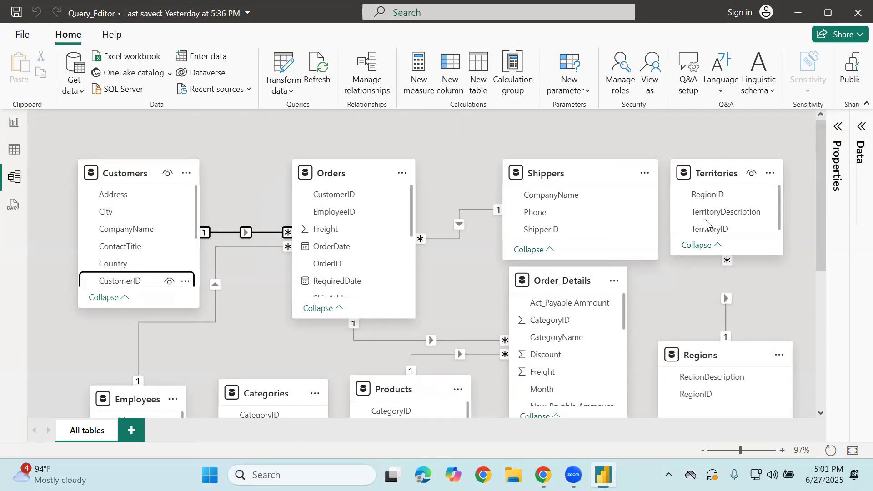
{"action": "scroll", "coordinate": [704, 219], "scroll_direction": "down", "scroll_amount": 6}
{"action": "left_click", "coordinate": [706, 276]}
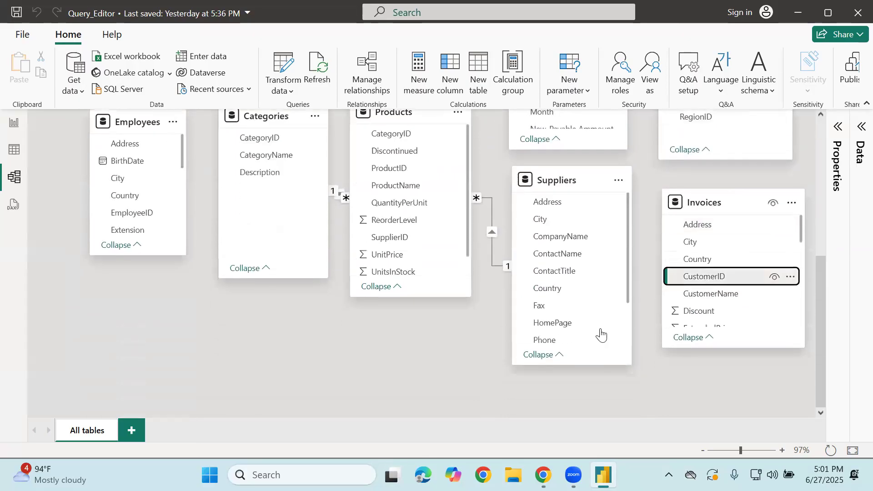
{"action": "scroll", "coordinate": [232, 228], "scroll_direction": "up", "scroll_amount": 3}
{"action": "scroll", "coordinate": [231, 227], "scroll_direction": "up", "scroll_amount": 3}
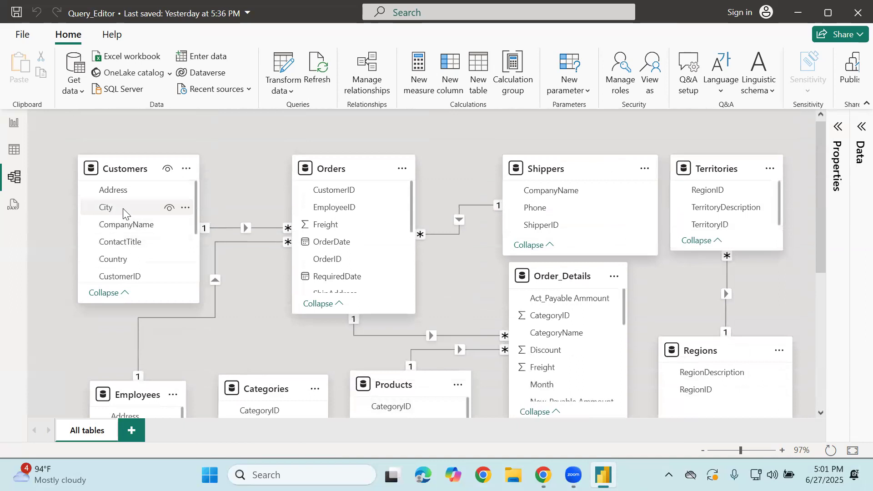
{"action": "scroll", "coordinate": [750, 392], "scroll_direction": "down", "scroll_amount": 1}
{"action": "scroll", "coordinate": [752, 392], "scroll_direction": "down", "scroll_amount": 6}
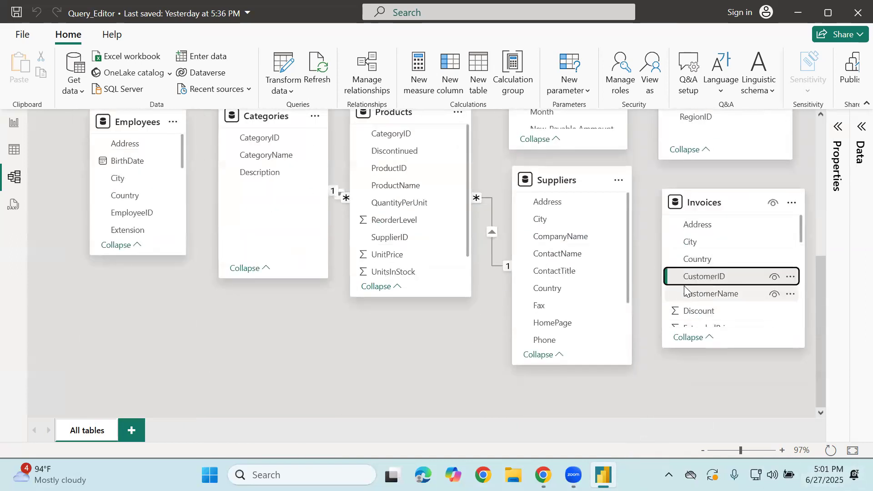
{"action": "scroll", "coordinate": [93, 342], "scroll_direction": "up", "scroll_amount": 6}
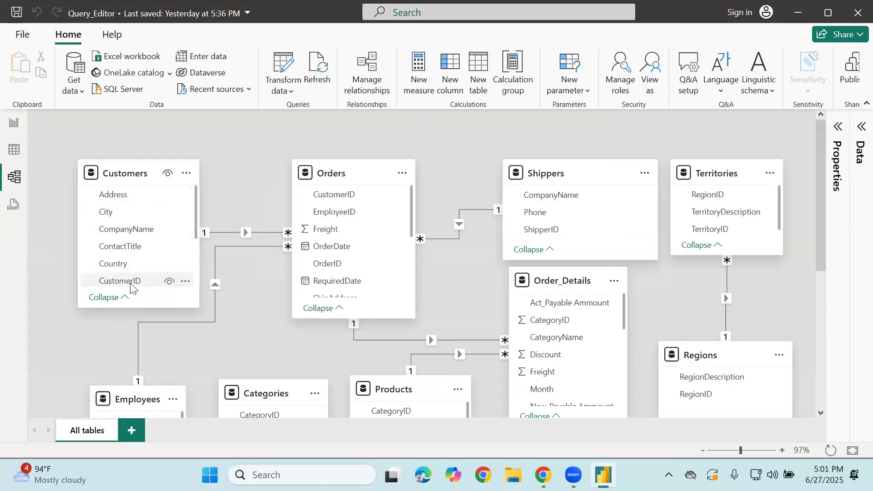
{"action": "scroll", "coordinate": [728, 359], "scroll_direction": "down", "scroll_amount": 6}
{"action": "left_click", "coordinate": [703, 281]}
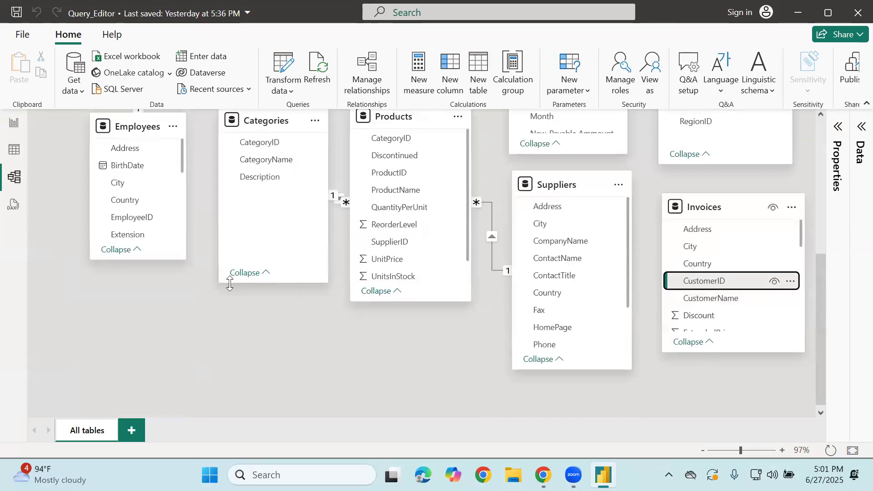
{"action": "scroll", "coordinate": [230, 284], "scroll_direction": "up", "scroll_amount": 3}
{"action": "scroll", "coordinate": [485, 234], "scroll_direction": "up", "scroll_amount": 2}
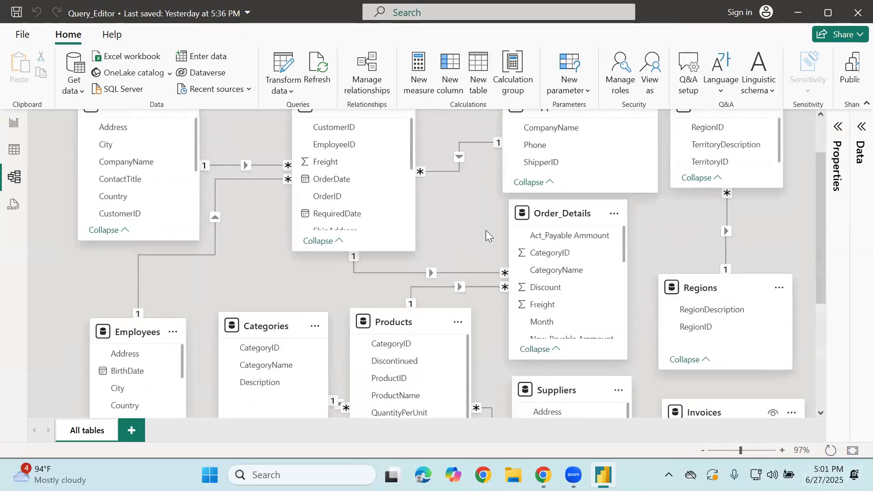
Step: Create an active one-to-many relationship from Customers Address to Invoices Address with Single cross-filter direction, and save it
{"action": "scroll", "coordinate": [485, 234], "scroll_direction": "up", "scroll_amount": 1}
{"action": "left_click", "coordinate": [373, 79]}
{"action": "left_click", "coordinate": [246, 64]}
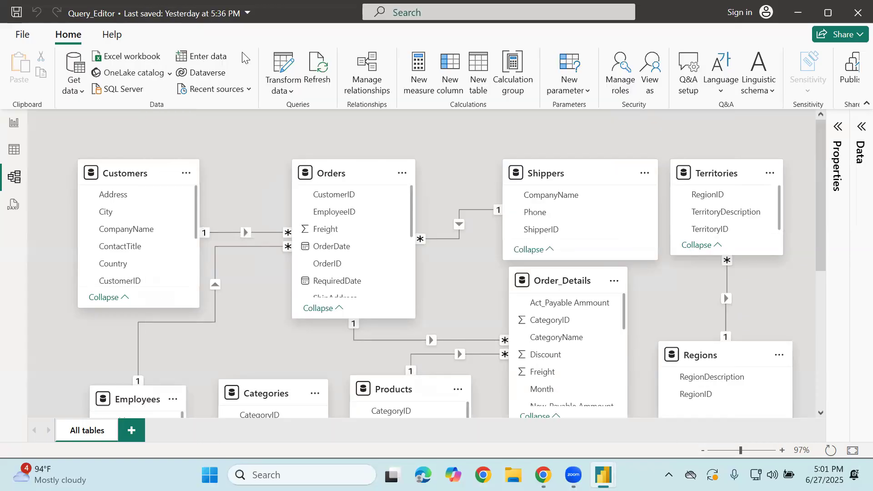
{"action": "left_click", "coordinate": [363, 95]}
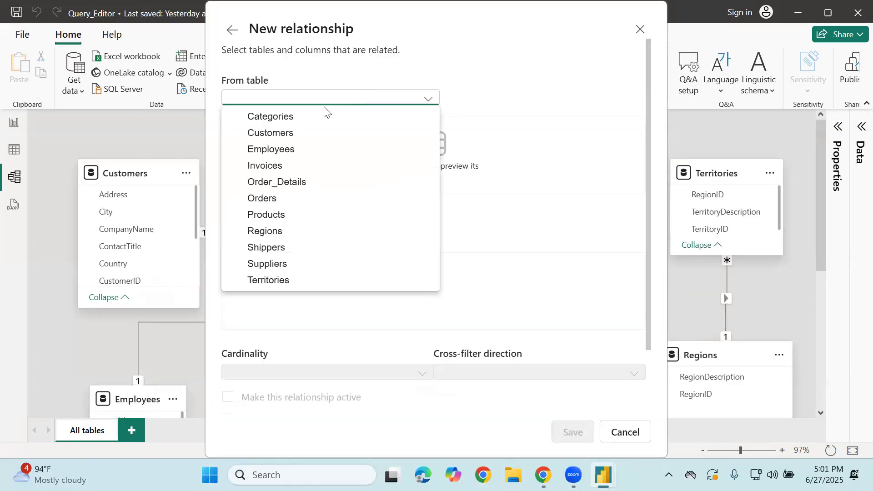
{"action": "left_click", "coordinate": [324, 115]}
{"action": "left_click", "coordinate": [320, 96]}
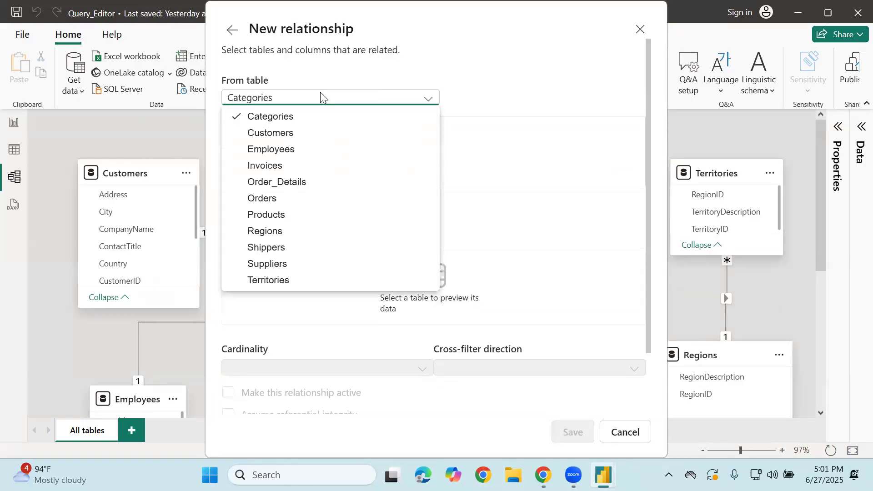
{"action": "left_click", "coordinate": [291, 136]}
{"action": "left_click", "coordinate": [324, 230]}
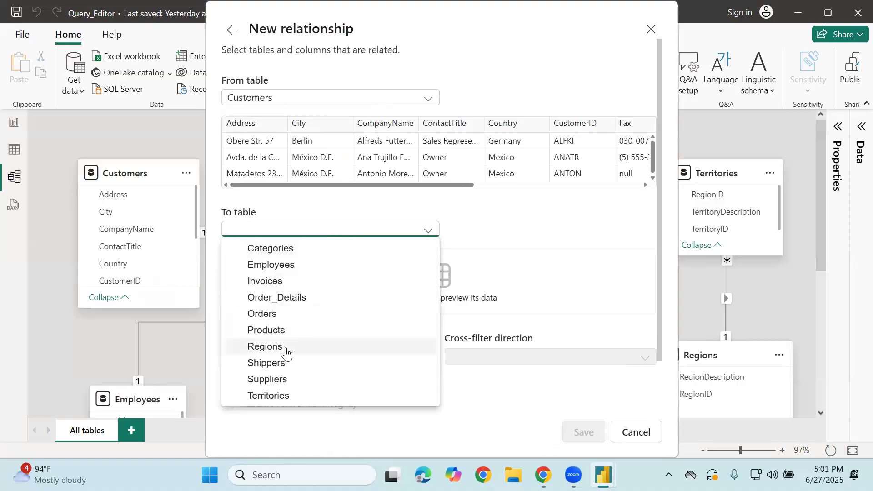
{"action": "left_click", "coordinate": [267, 280]}
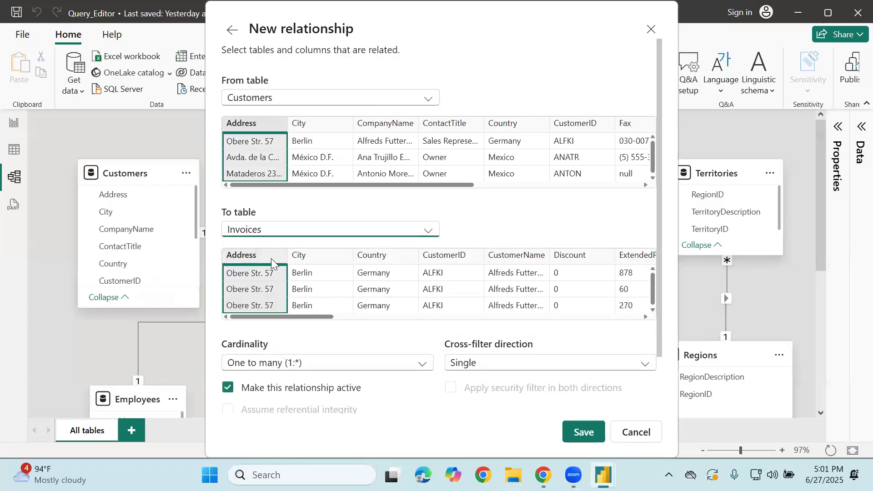
{"action": "left_click", "coordinate": [584, 433]}
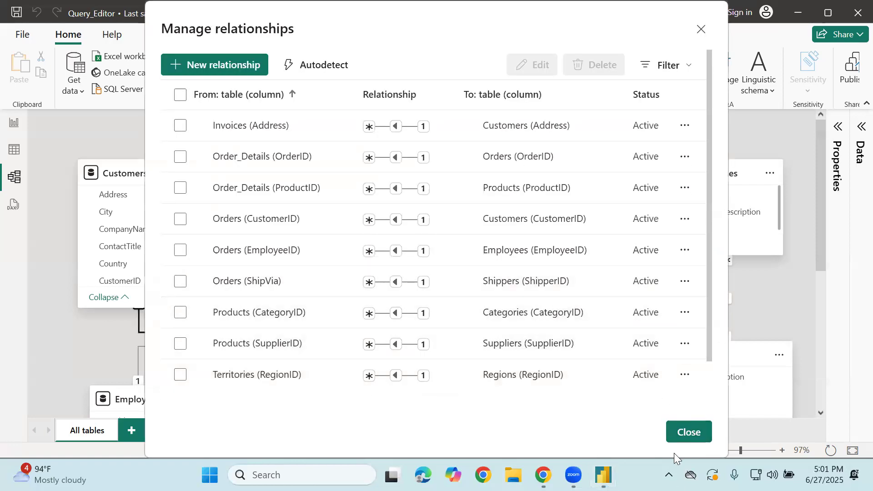
{"action": "left_click", "coordinate": [678, 433]}
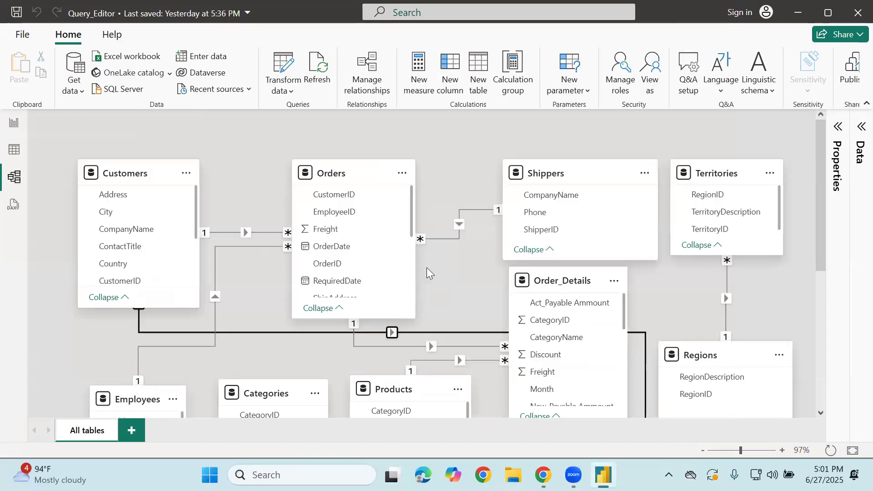
Step: Move Invoices to just below Employees, Suppliers to below Regions, and Products to below Order_Details in the diagram
{"action": "scroll", "coordinate": [426, 267], "scroll_direction": "down", "scroll_amount": 5}
{"action": "left_click_drag", "start_coordinate": [722, 285], "coordinate": [115, 319]}
{"action": "left_click_drag", "start_coordinate": [627, 262], "coordinate": [806, 285]}
{"action": "left_click_drag", "start_coordinate": [442, 187], "coordinate": [596, 254]}
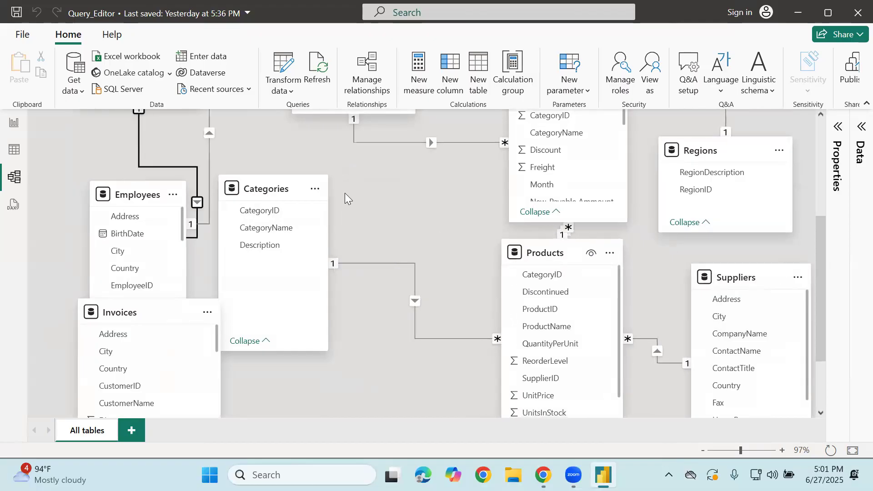
Step: Move Categories and Employees out of the way, then place Invoices directly beneath Customers and make it narrower
{"action": "left_click_drag", "start_coordinate": [271, 189], "coordinate": [489, 198]}
{"action": "left_click_drag", "start_coordinate": [168, 195], "coordinate": [391, 203]}
{"action": "left_click_drag", "start_coordinate": [148, 312], "coordinate": [146, 177]}
{"action": "left_click_drag", "start_coordinate": [221, 220], "coordinate": [187, 220]}
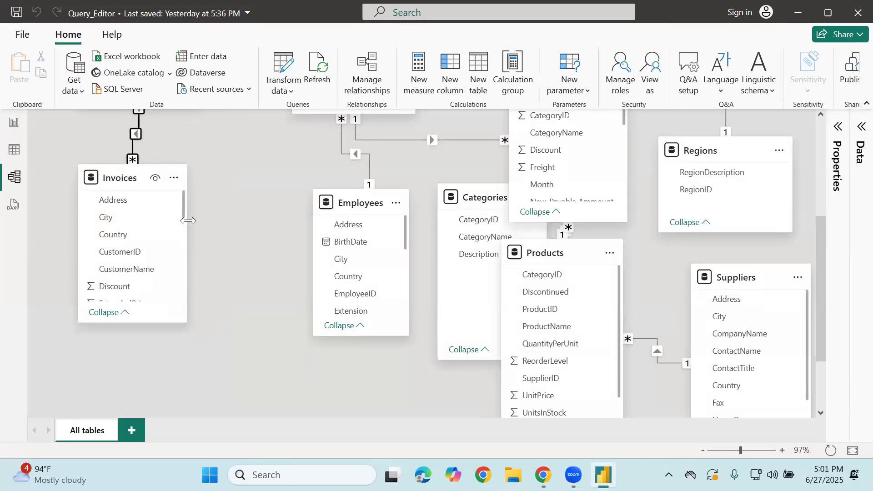
Step: Line up Employees and Categories in a row beside Invoices, and shift Products slightly away from Categories
{"action": "left_click_drag", "start_coordinate": [359, 203], "coordinate": [265, 205]}
{"action": "left_click_drag", "start_coordinate": [472, 209], "coordinate": [388, 209]}
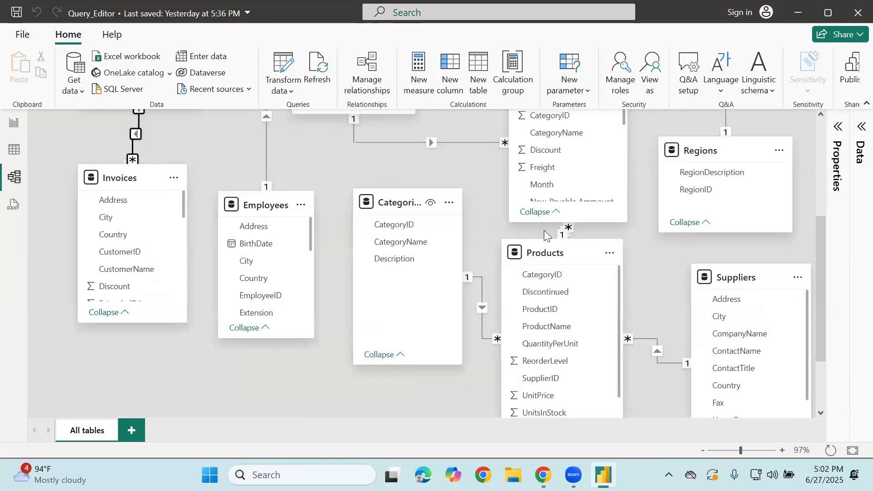
{"action": "left_click_drag", "start_coordinate": [545, 251], "coordinate": [594, 252]}
{"action": "scroll", "coordinate": [514, 193], "scroll_direction": "up", "scroll_amount": 3}
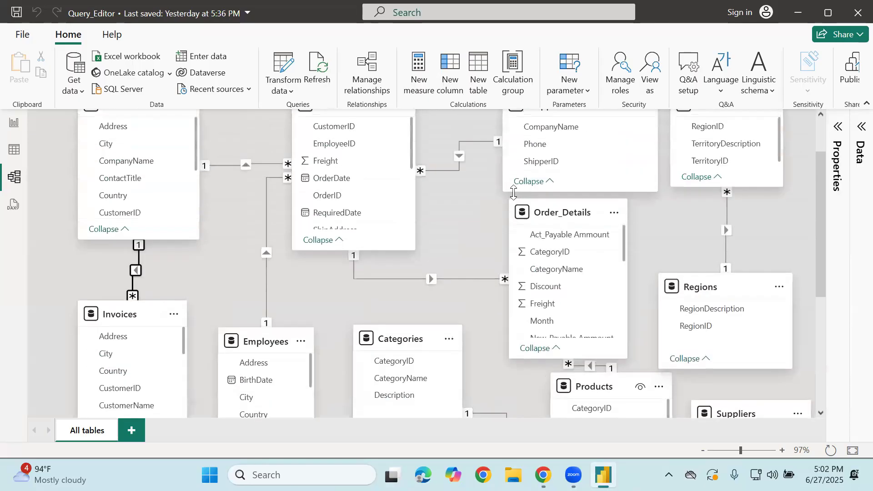
{"action": "scroll", "coordinate": [461, 301], "scroll_direction": "up", "scroll_amount": 1}
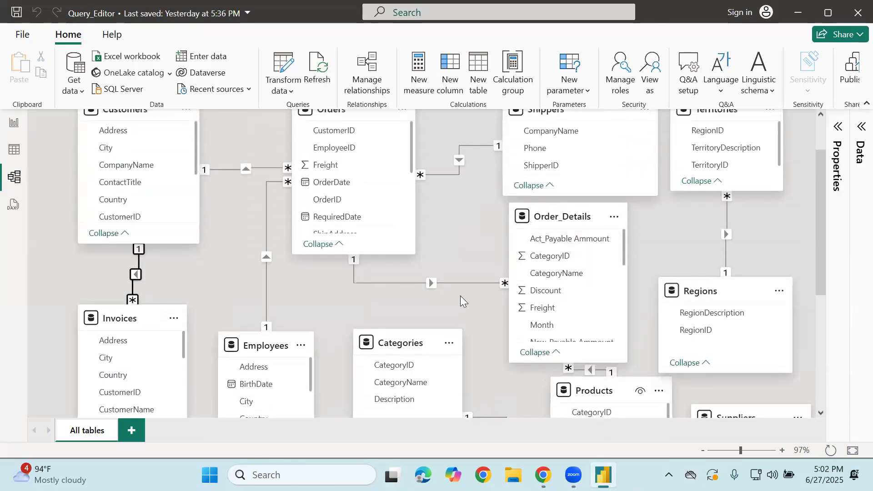
Step: Shift the Regions table slightly up and to the right beneath Territories, and check the arranged diagram
{"action": "scroll", "coordinate": [500, 288], "scroll_direction": "down", "scroll_amount": 6}
{"action": "scroll", "coordinate": [636, 280], "scroll_direction": "up", "scroll_amount": 6}
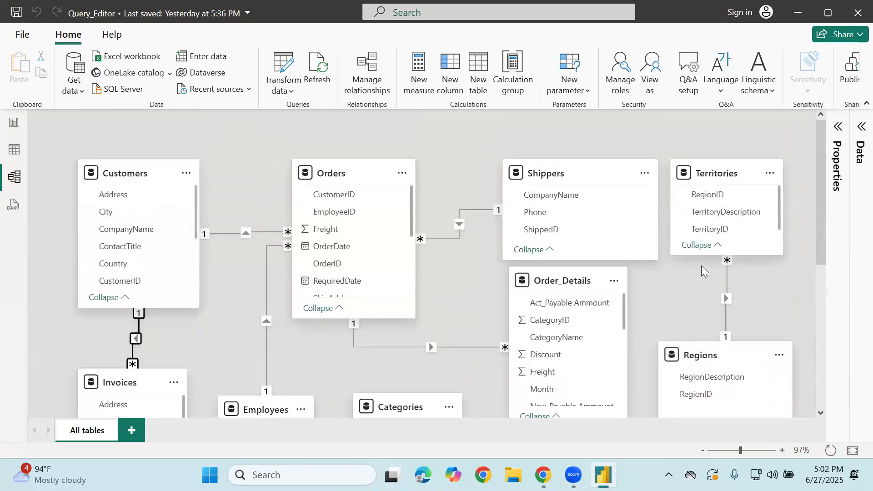
{"action": "left_click_drag", "start_coordinate": [709, 345], "coordinate": [721, 338]}
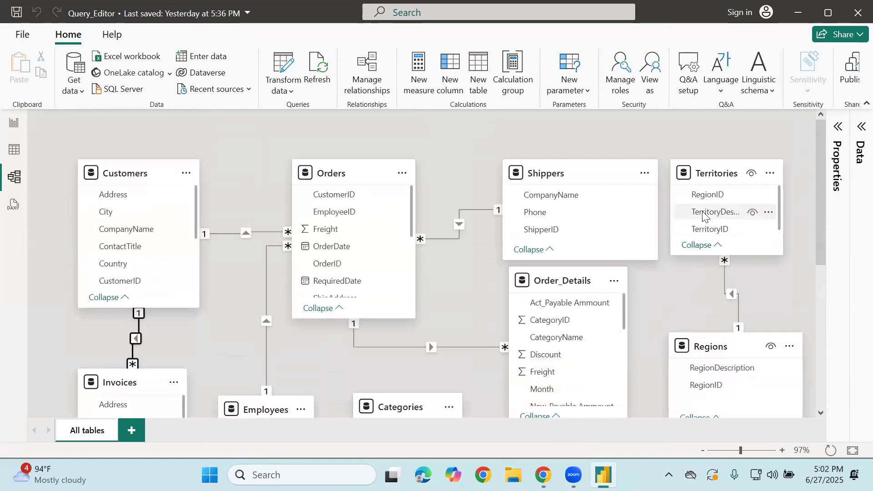
{"action": "scroll", "coordinate": [705, 321], "scroll_direction": "down", "scroll_amount": 2}
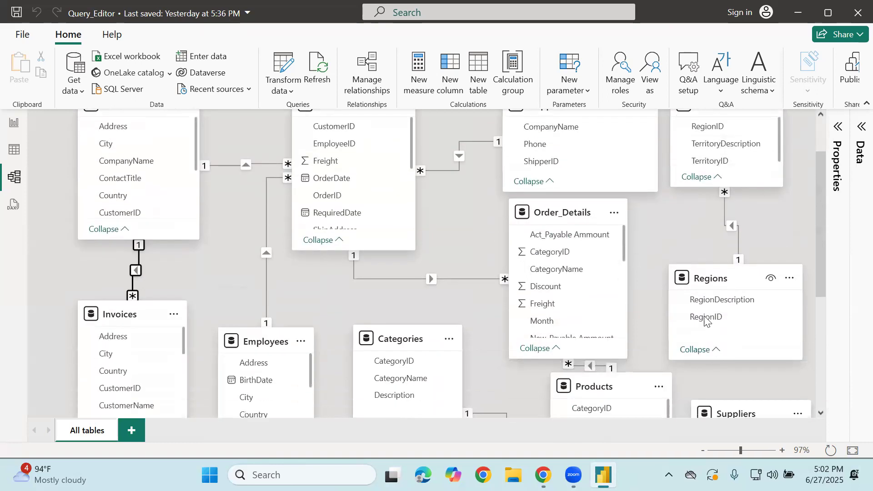
{"action": "scroll", "coordinate": [705, 321], "scroll_direction": "down", "scroll_amount": 2}
{"action": "scroll", "coordinate": [702, 325], "scroll_direction": "up", "scroll_amount": 4}
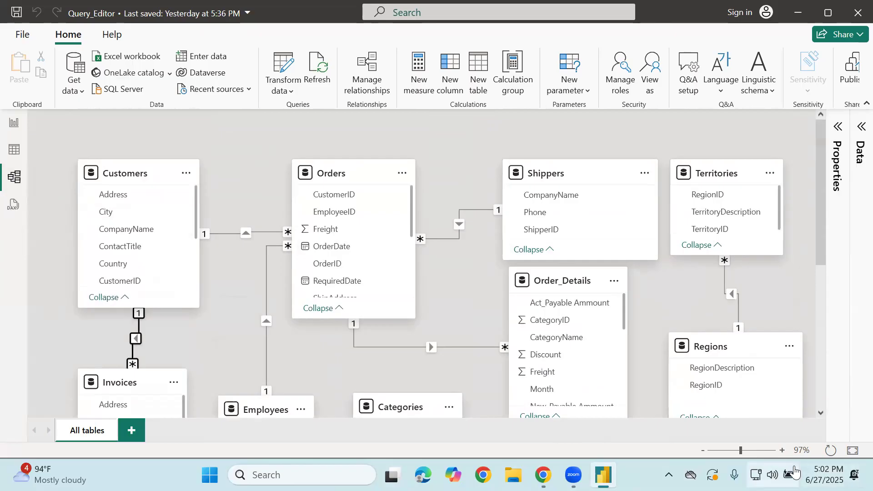
Step: Show the table data and examine the columns of the Territories table
{"action": "left_click", "coordinate": [14, 149]}
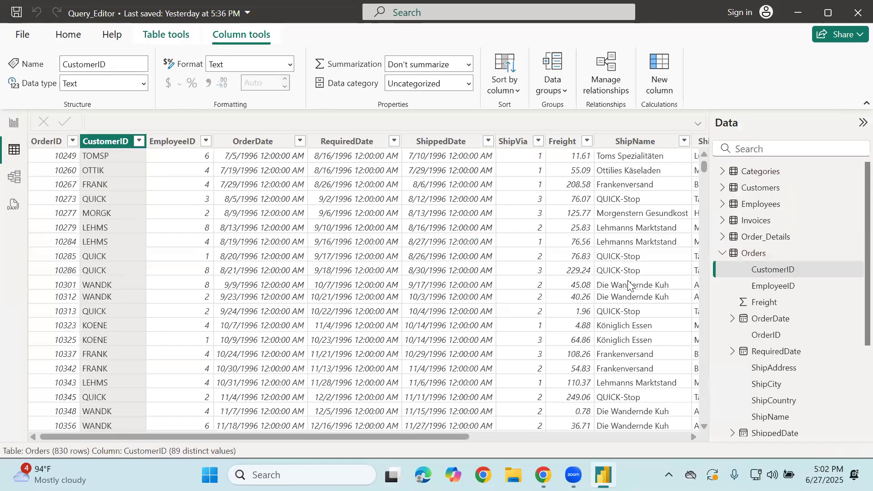
{"action": "left_click", "coordinate": [723, 254]}
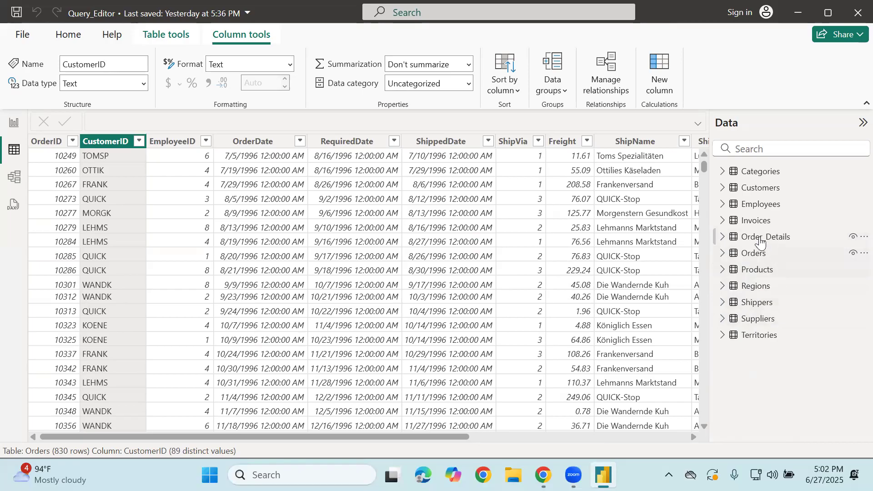
{"action": "left_click", "coordinate": [739, 337]}
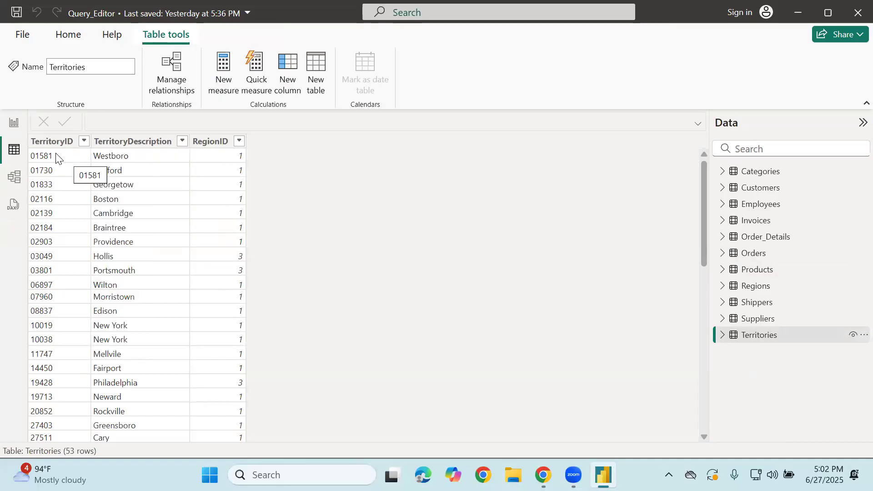
Step: Examine the Orders table's columns through to ShipRegion, ShipPostalCode and ShipCountry for one that could match Territories
{"action": "left_click", "coordinate": [756, 254]}
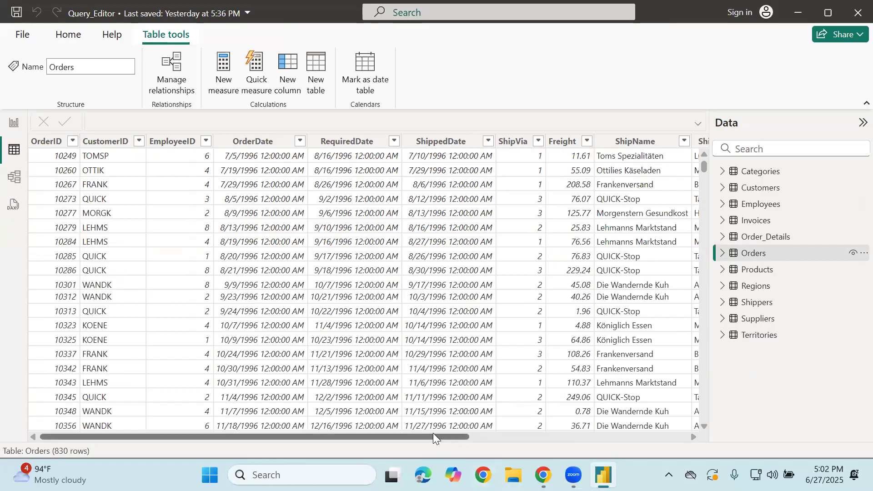
{"action": "left_click", "coordinate": [574, 425]}
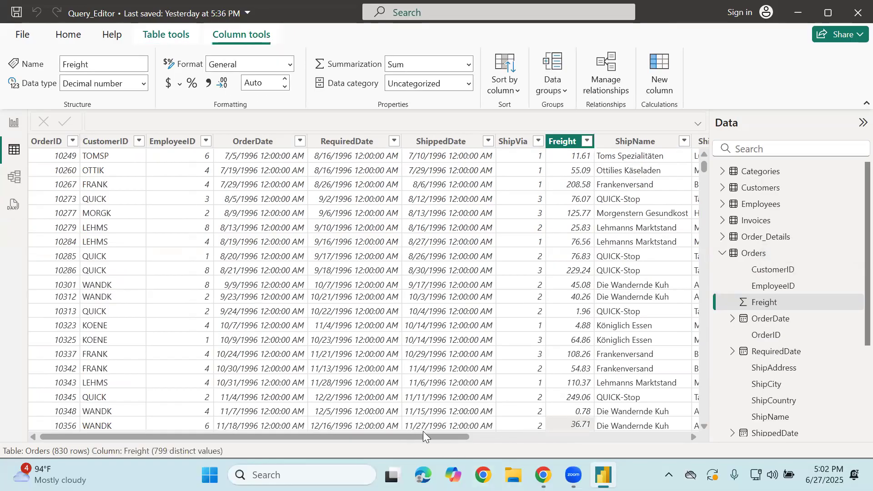
{"action": "left_click", "coordinate": [440, 432]}
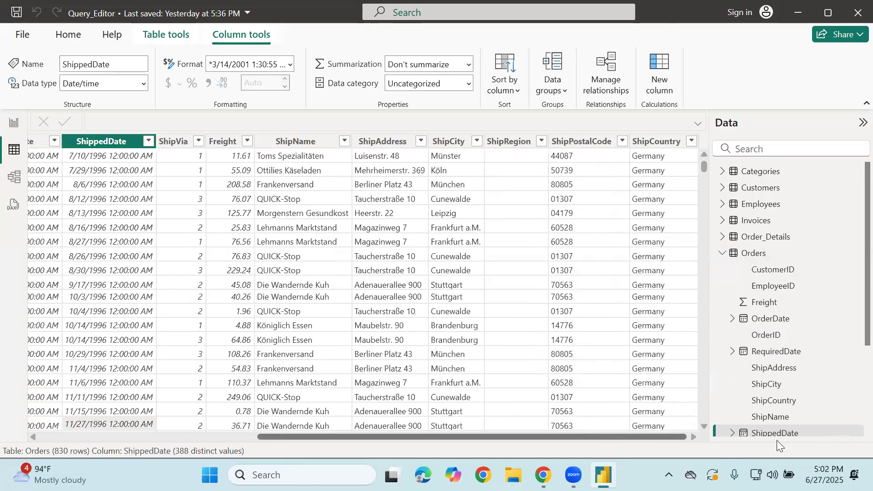
{"action": "scroll", "coordinate": [515, 440], "scroll_direction": "left", "scroll_amount": 10}
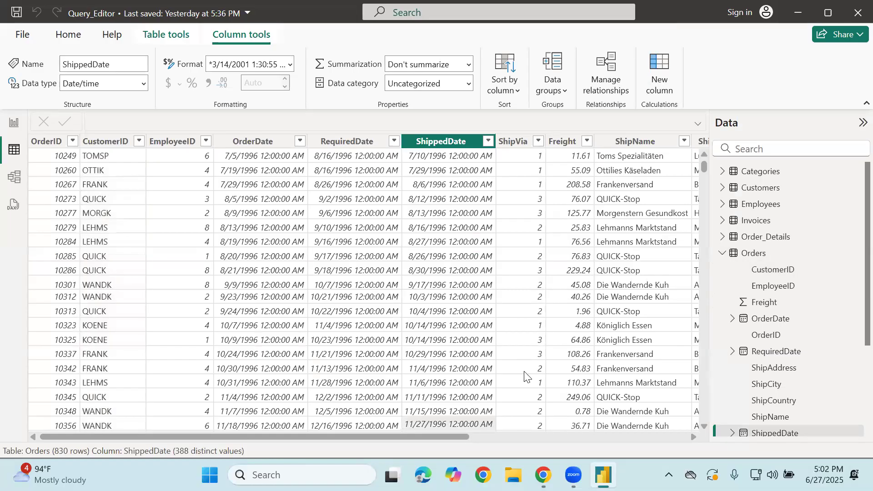
{"action": "left_click", "coordinate": [722, 253]}
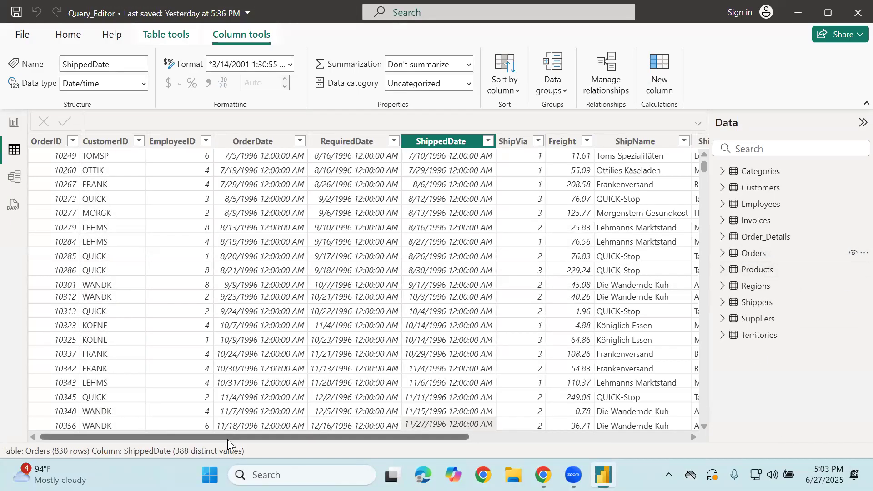
{"action": "left_click_drag", "start_coordinate": [236, 437], "coordinate": [519, 448]}
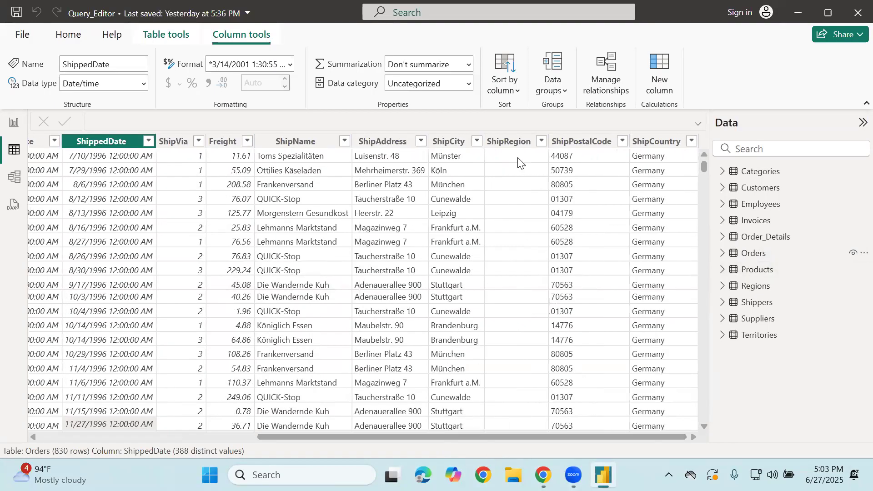
{"action": "left_click", "coordinate": [582, 141]}
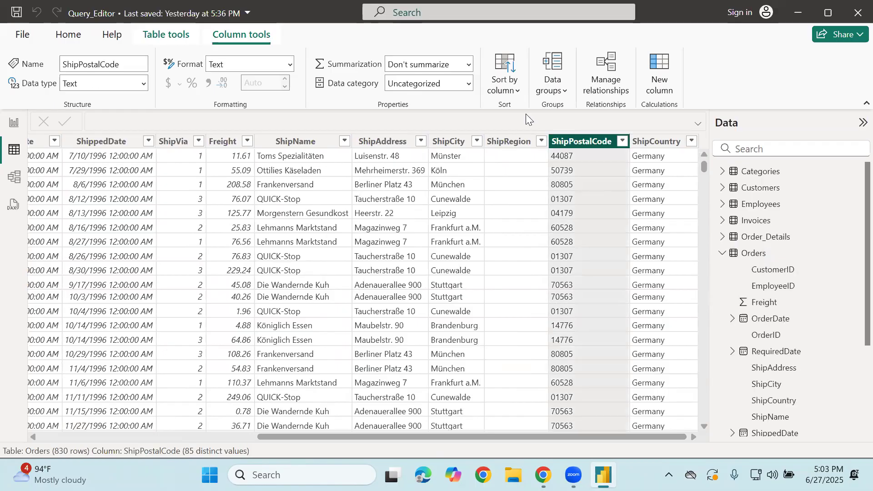
Step: Recheck the Territories table's data, then return to the model diagram and review its relationships
{"action": "left_click", "coordinate": [722, 254]}
{"action": "left_click", "coordinate": [759, 337]}
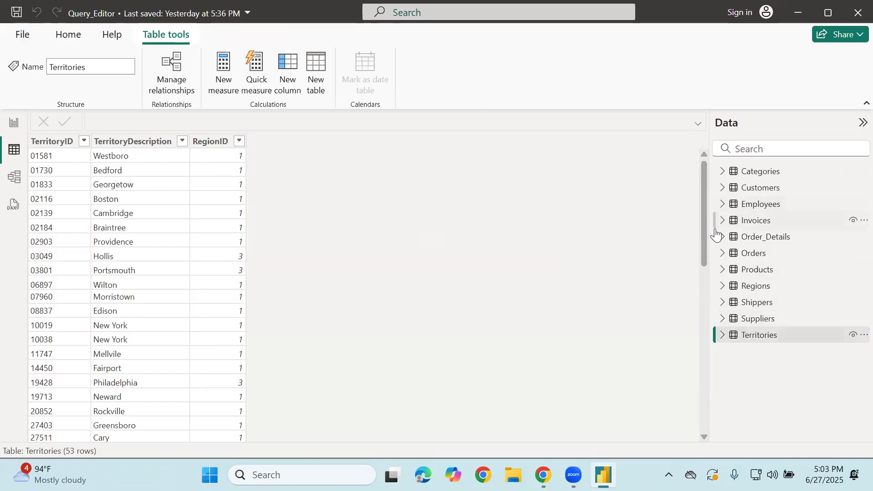
{"action": "left_click", "coordinate": [14, 177]}
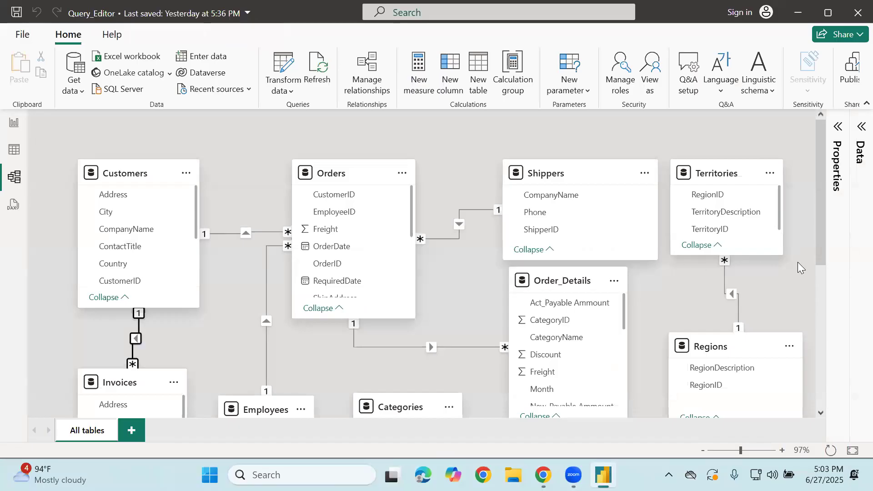
{"action": "scroll", "coordinate": [660, 283], "scroll_direction": "down", "scroll_amount": 3}
{"action": "scroll", "coordinate": [661, 293], "scroll_direction": "up", "scroll_amount": 3}
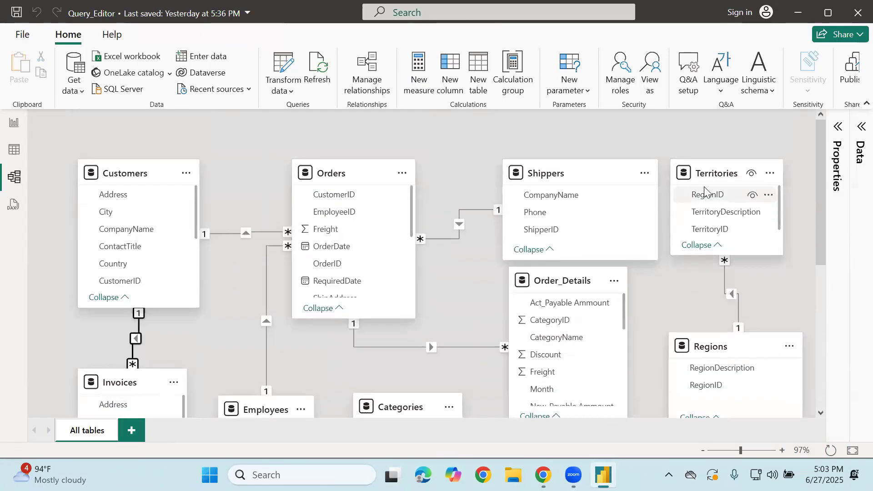
{"action": "left_click", "coordinate": [292, 85]}
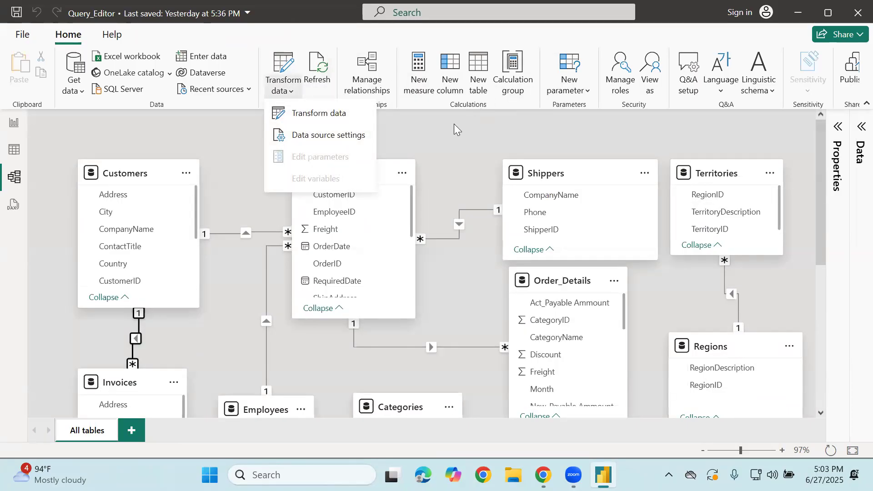
{"action": "scroll", "coordinate": [455, 132], "scroll_direction": "down", "scroll_amount": 1}
{"action": "scroll", "coordinate": [277, 127], "scroll_direction": "up", "scroll_amount": 1}
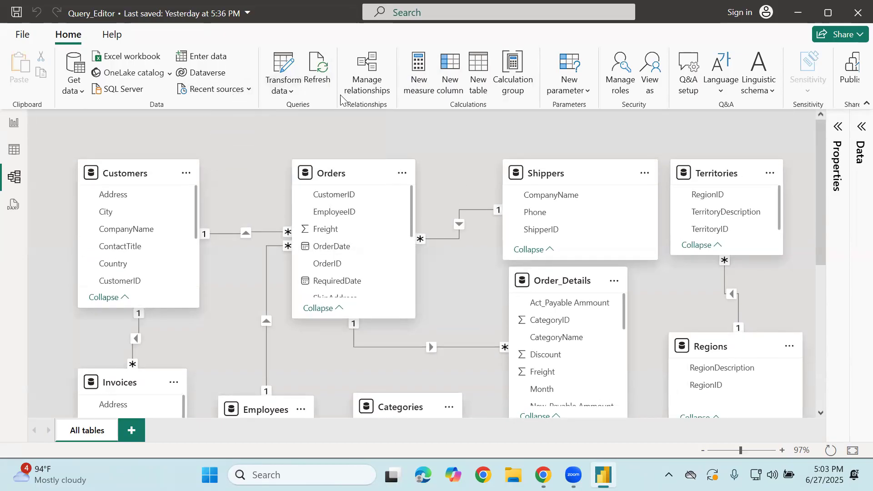
Step: Start a new relationship from the Orders table to the Territories table
{"action": "left_click", "coordinate": [357, 84]}
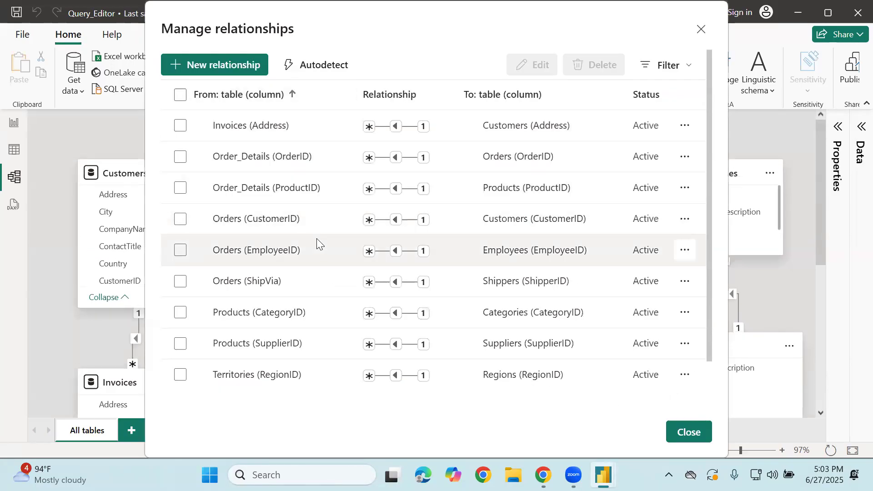
{"action": "left_click", "coordinate": [230, 64]}
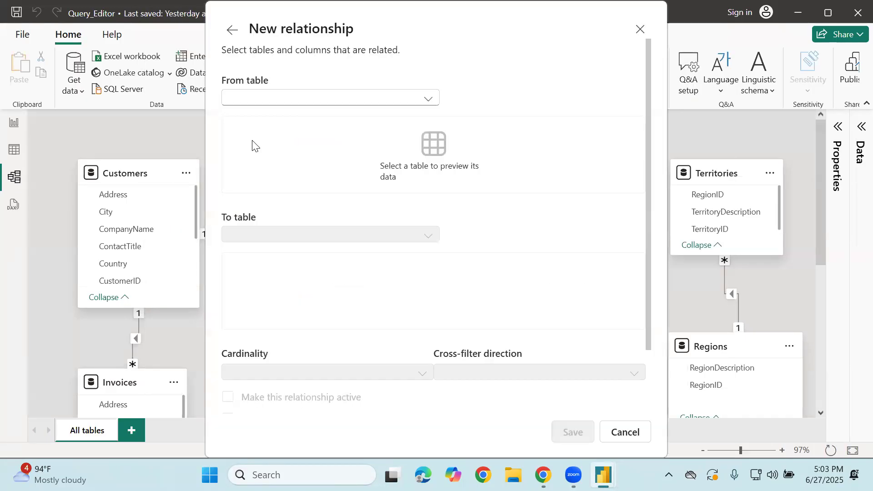
{"action": "left_click", "coordinate": [269, 100]}
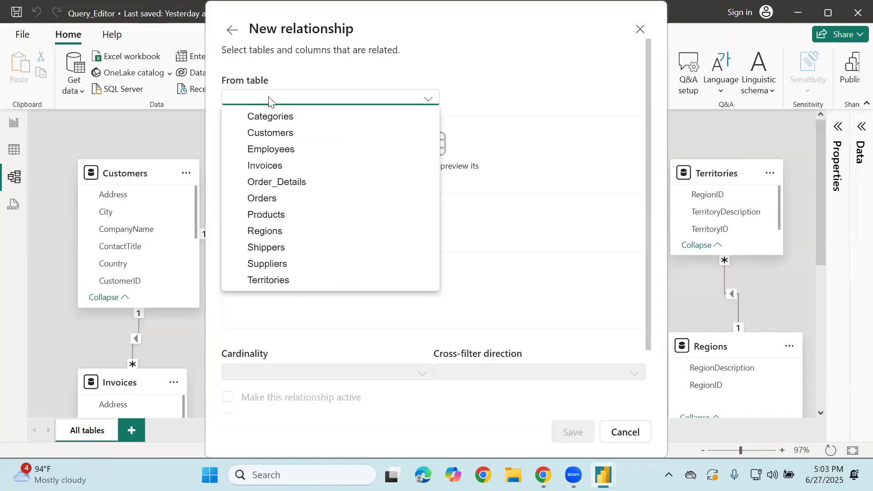
{"action": "left_click", "coordinate": [283, 198]}
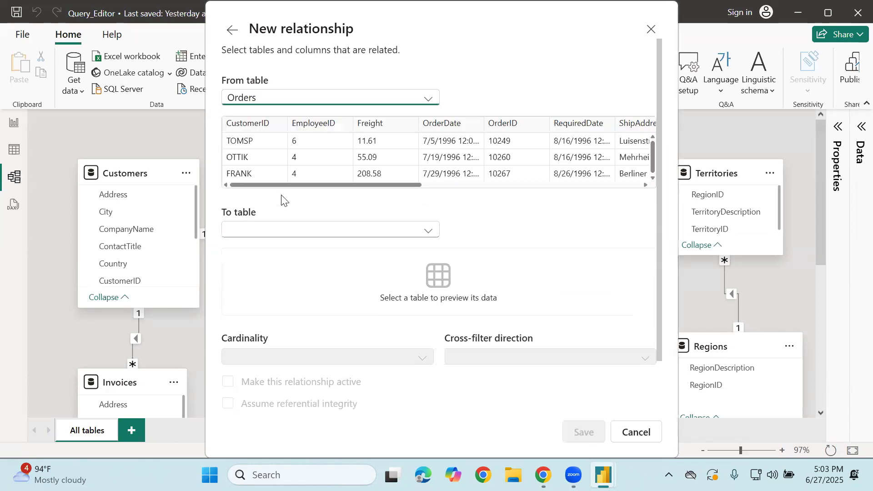
{"action": "left_click", "coordinate": [348, 240]}
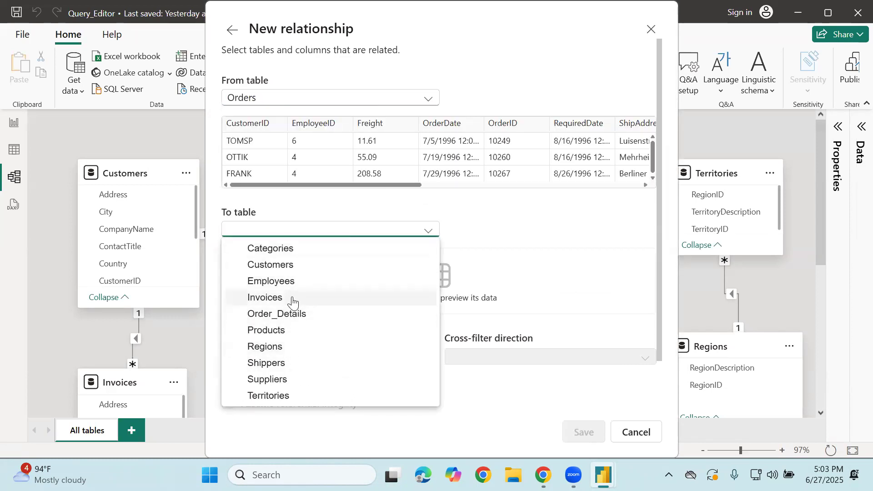
{"action": "left_click", "coordinate": [292, 299]}
{"action": "left_click", "coordinate": [344, 233]}
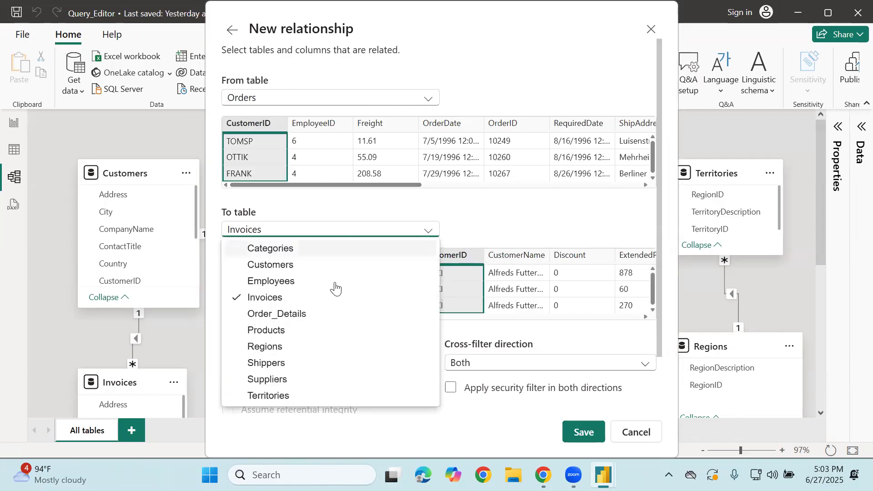
{"action": "left_click", "coordinate": [282, 395]}
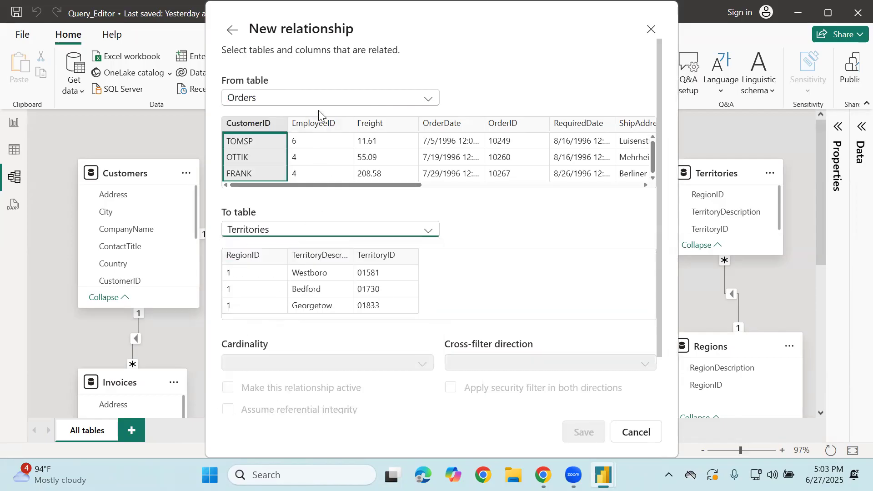
Step: Match ShipPostalCode in Orders with TerritoryID in Territories, save the relationship and return to the diagram
{"action": "left_click", "coordinate": [378, 294]}
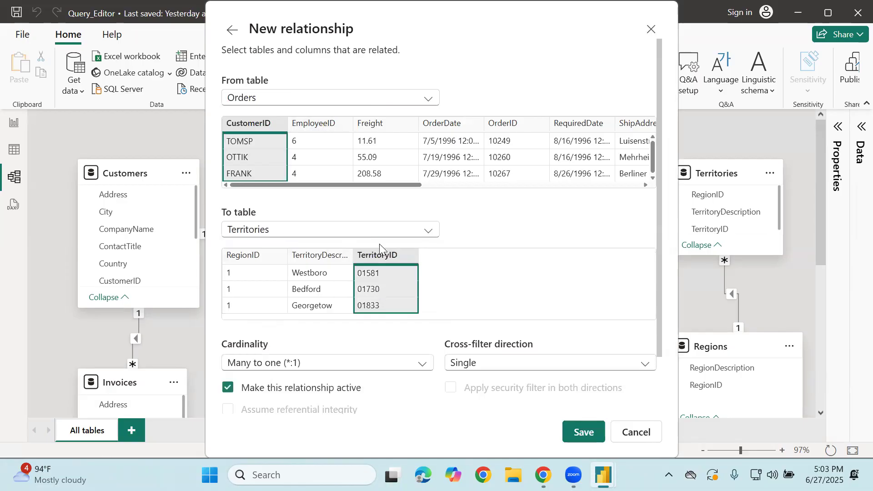
{"action": "left_click_drag", "start_coordinate": [325, 186], "coordinate": [235, 180]}
{"action": "left_click", "coordinate": [357, 176]}
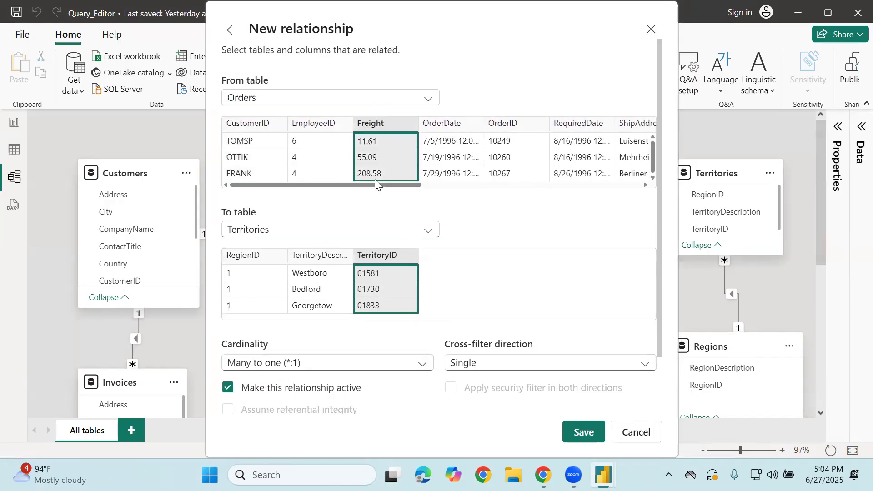
{"action": "left_click", "coordinate": [440, 176]}
{"action": "left_click_drag", "start_coordinate": [407, 187], "coordinate": [651, 172]}
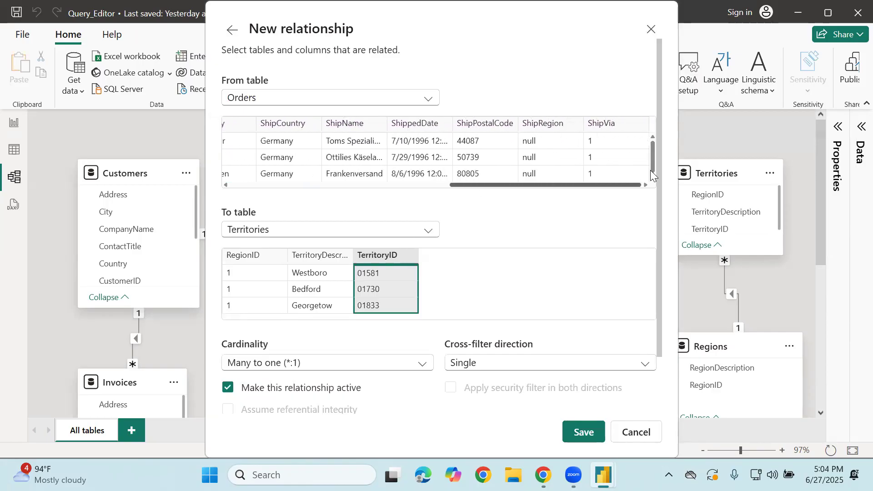
{"action": "left_click", "coordinate": [480, 127]}
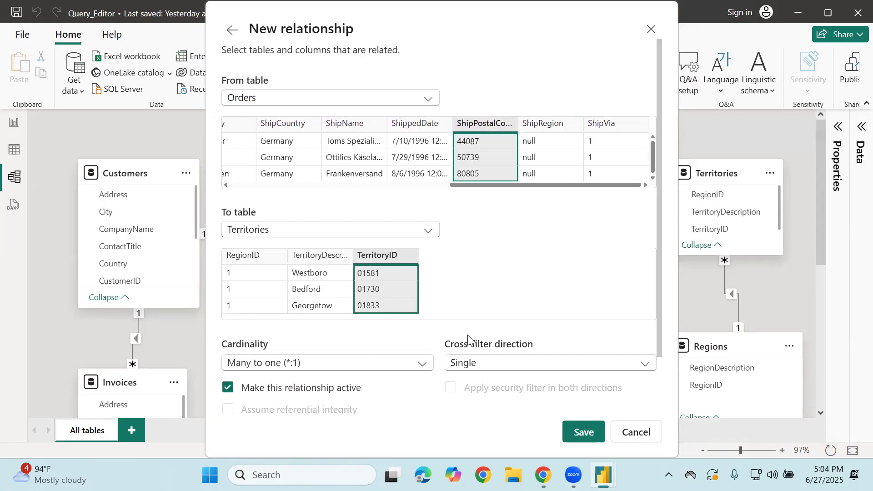
{"action": "scroll", "coordinate": [469, 341], "scroll_direction": "down", "scroll_amount": 2}
{"action": "left_click", "coordinate": [580, 434]}
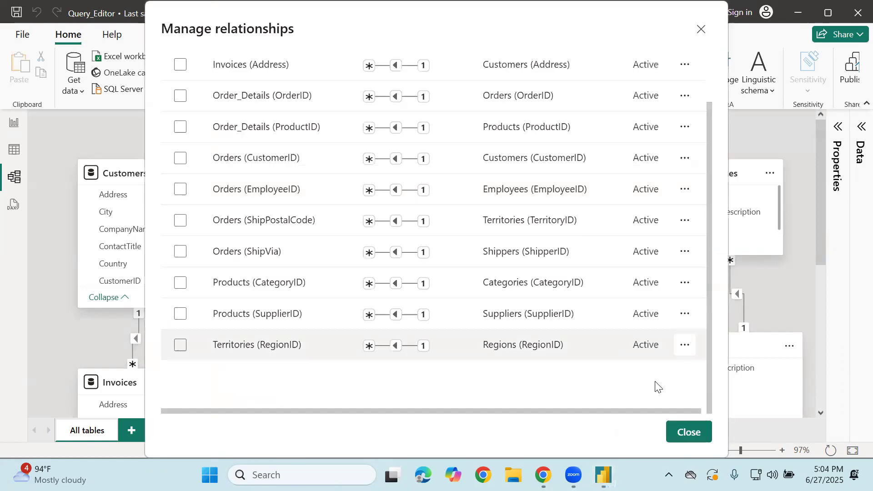
{"action": "left_click", "coordinate": [686, 431]}
Step: Move the Order_Details table down, clear of the line between Orders and Territories and beside the Regions table
{"action": "left_click_drag", "start_coordinate": [547, 282], "coordinate": [560, 329]}
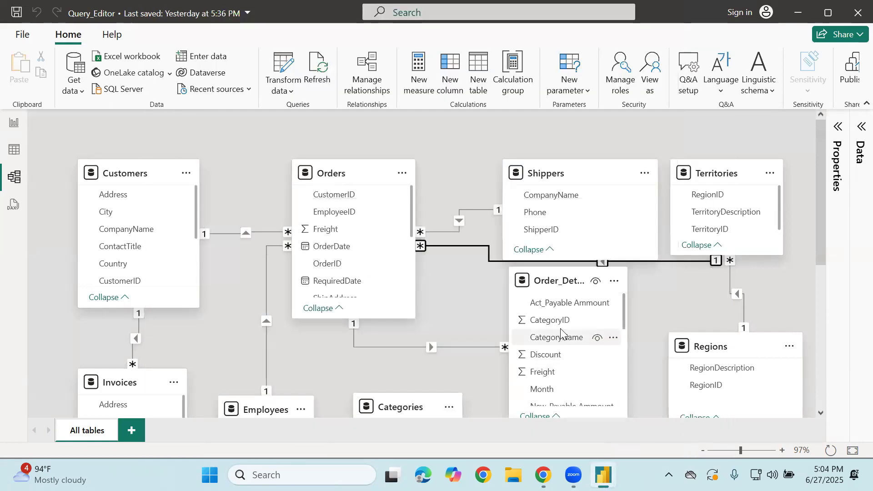
{"action": "left_click_drag", "start_coordinate": [614, 346], "coordinate": [614, 351]}
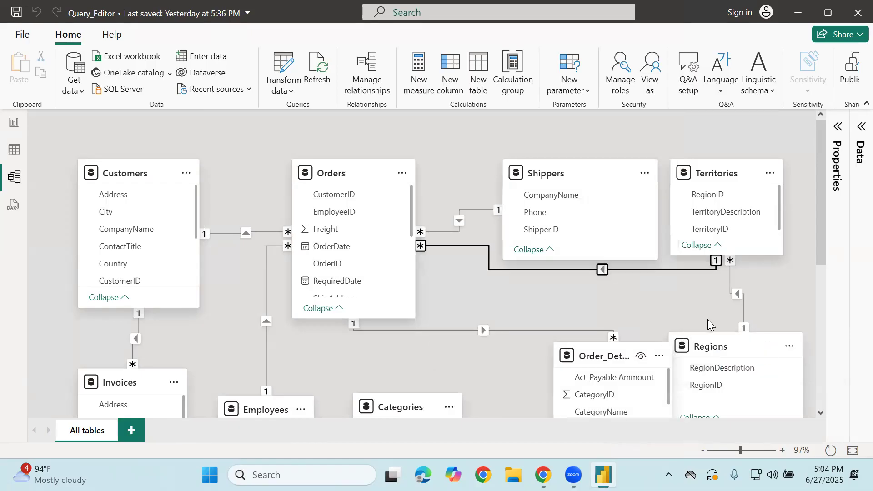
{"action": "scroll", "coordinate": [475, 308], "scroll_direction": "down", "scroll_amount": 1}
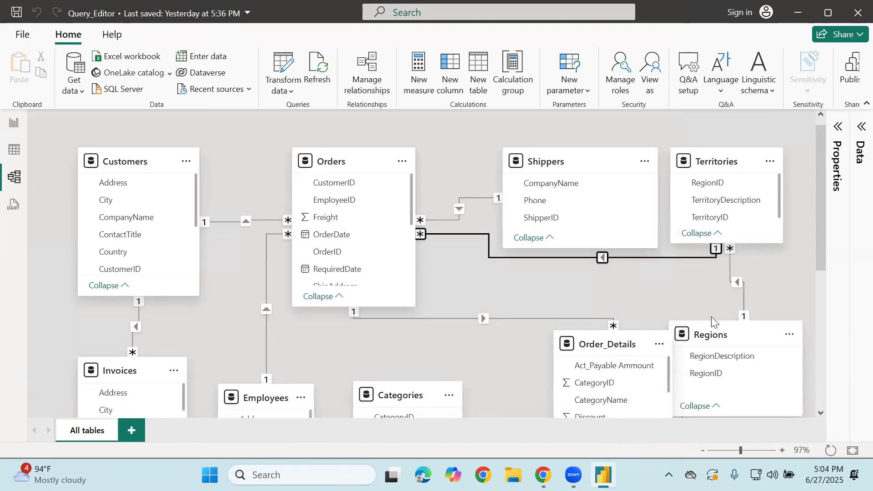
{"action": "left_click_drag", "start_coordinate": [608, 341], "coordinate": [557, 334]}
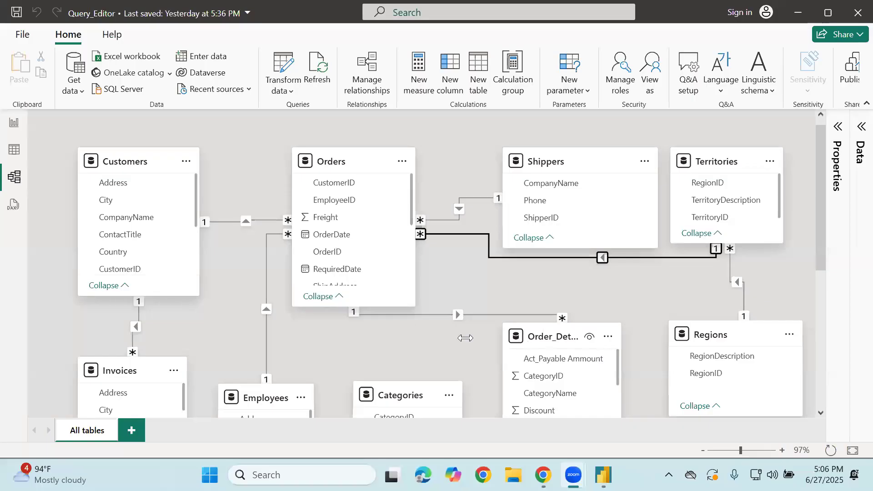
{"action": "scroll", "coordinate": [240, 373], "scroll_direction": "down", "scroll_amount": 3}
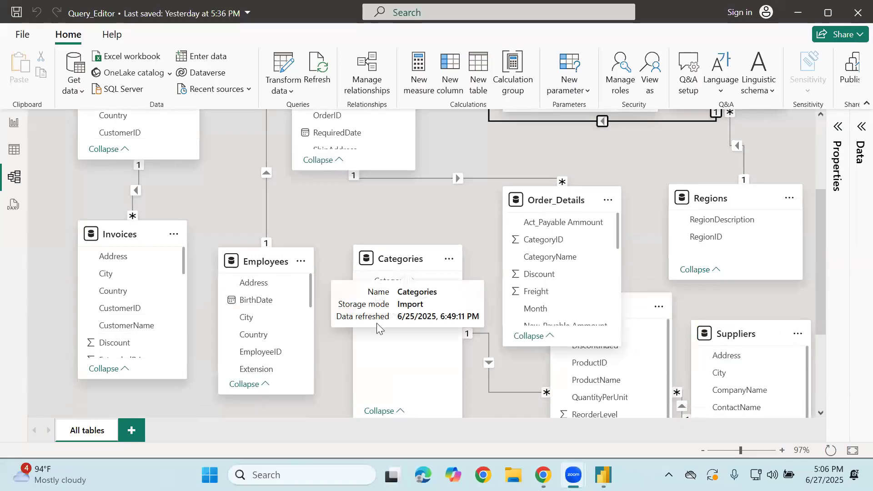
{"action": "scroll", "coordinate": [258, 253], "scroll_direction": "up", "scroll_amount": 3}
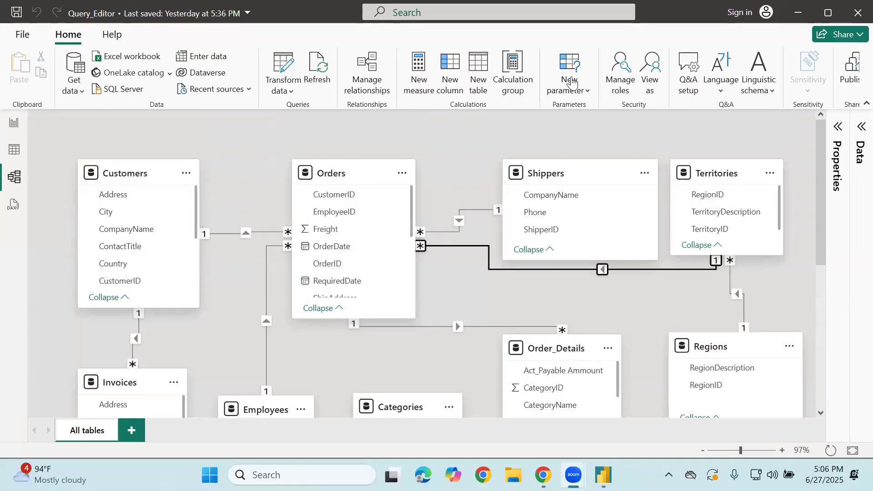
{"action": "mouse_move", "coordinate": [134, 235]}
{"action": "left_mouse_down"}
{"action": "mouse_move", "coordinate": [342, 210]}
{"action": "mouse_move", "coordinate": [719, 204]}
{"action": "mouse_move", "coordinate": [729, 230]}
{"action": "mouse_move", "coordinate": [735, 350]}
{"action": "mouse_move", "coordinate": [177, 438]}
{"action": "mouse_move", "coordinate": [140, 235]}
{"action": "left_mouse_up"}
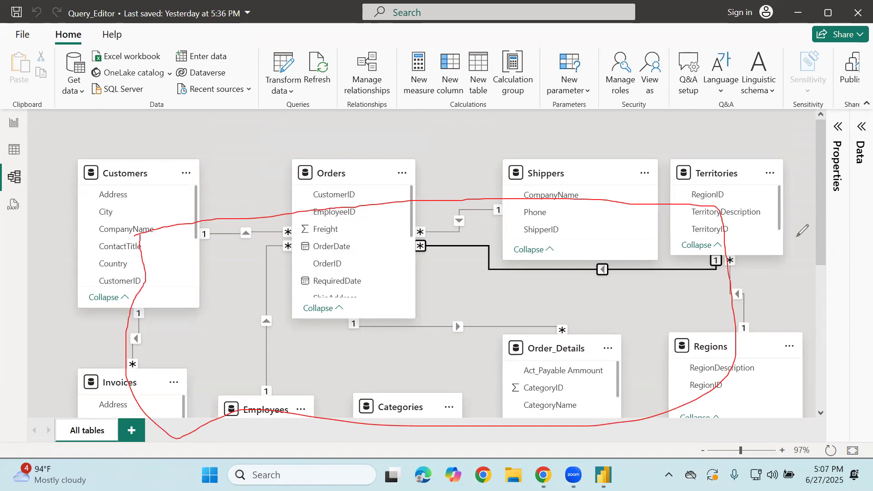
{"action": "key", "text": "ctrl+z"}
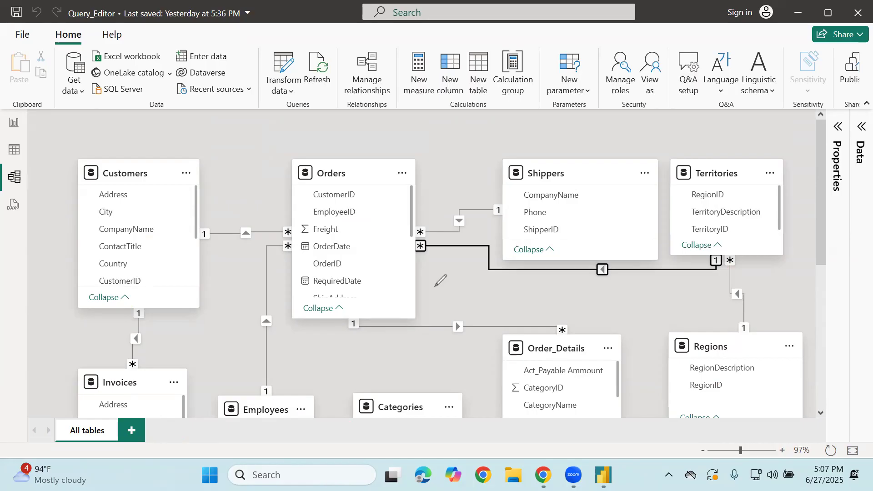
{"action": "scroll", "coordinate": [313, 266], "scroll_direction": "down", "scroll_amount": 3}
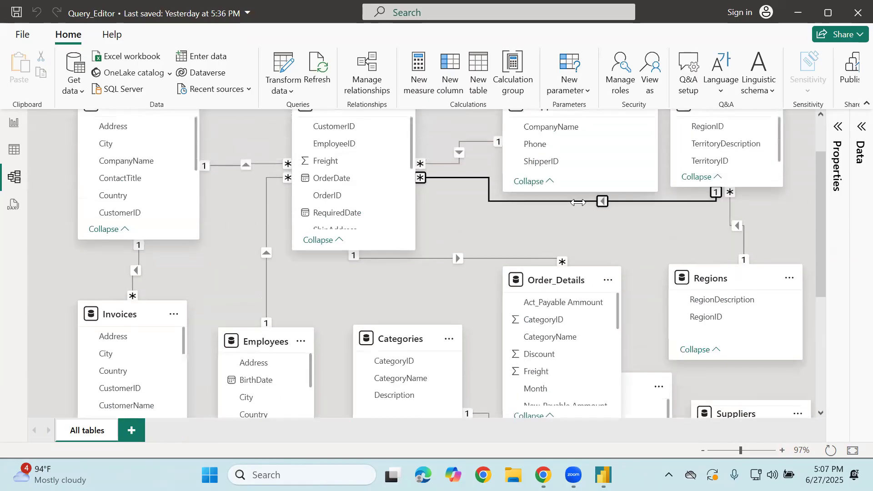
{"action": "mouse_move", "coordinate": [126, 153]}
{"action": "left_mouse_down"}
{"action": "mouse_move", "coordinate": [309, 303]}
{"action": "mouse_move", "coordinate": [289, 367]}
{"action": "mouse_move", "coordinate": [157, 389]}
{"action": "mouse_move", "coordinate": [75, 154]}
{"action": "left_mouse_up"}
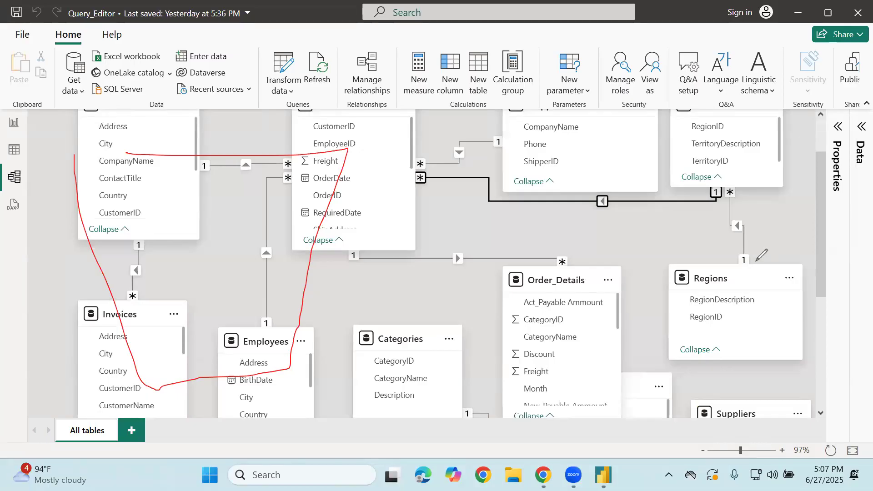
{"action": "mouse_move", "coordinate": [123, 151]}
{"action": "left_mouse_down"}
{"action": "mouse_move", "coordinate": [329, 152]}
{"action": "mouse_move", "coordinate": [323, 285]}
{"action": "mouse_move", "coordinate": [284, 380]}
{"action": "mouse_move", "coordinate": [122, 394]}
{"action": "mouse_move", "coordinate": [131, 82]}
{"action": "left_mouse_up"}
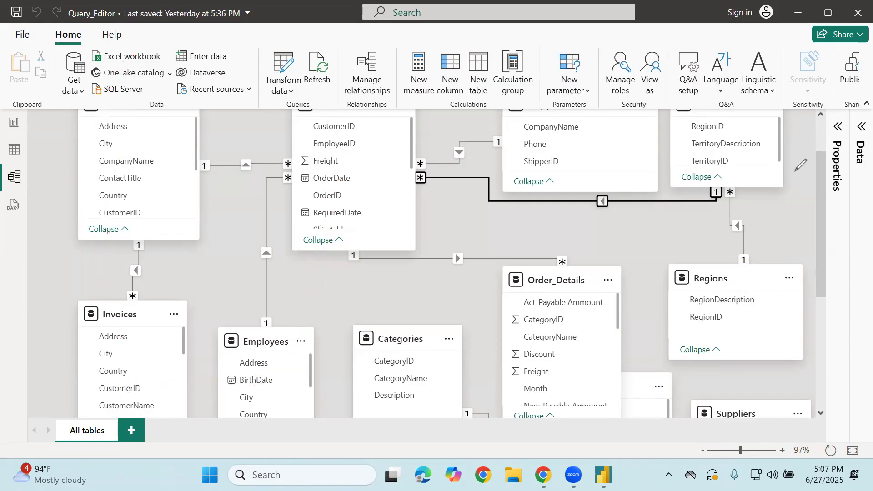
{"action": "scroll", "coordinate": [800, 165], "scroll_direction": "up", "scroll_amount": 2}
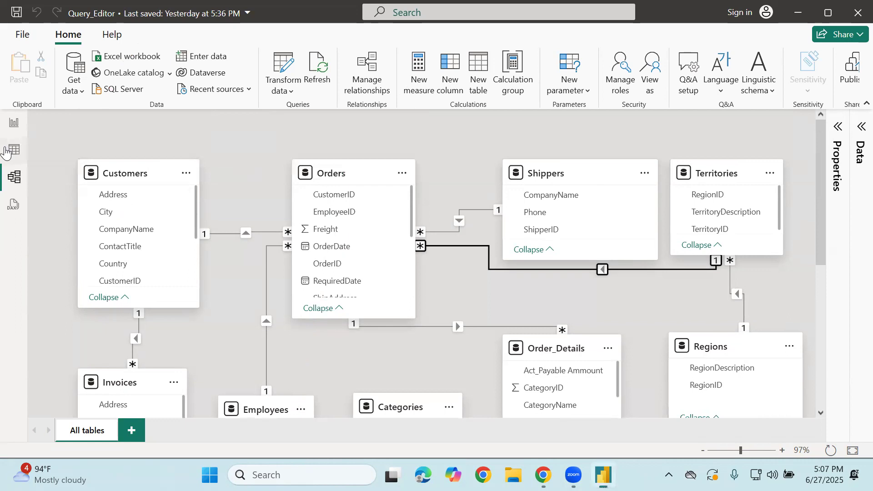
Step: Switch from the model diagram to the table data
{"action": "left_click", "coordinate": [5, 152]}
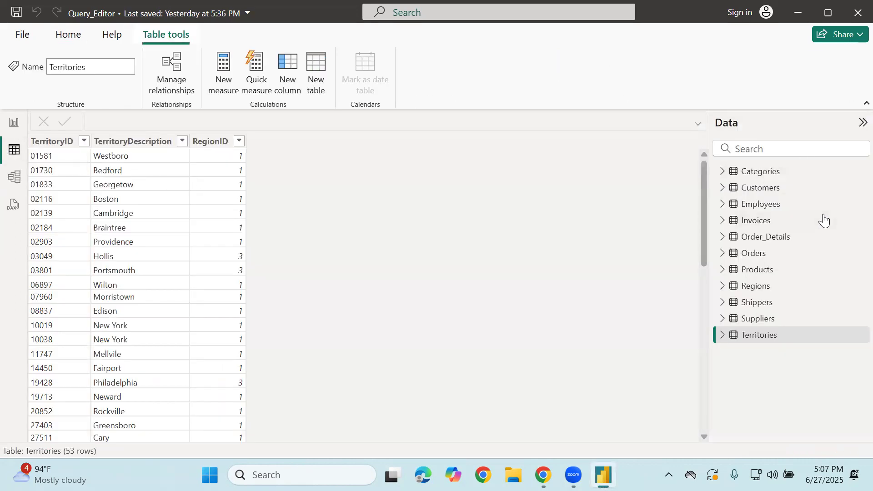
{"action": "key", "text": "ctrl+2"}
{"action": "left_click_drag", "start_coordinate": [393, 128], "coordinate": [404, 161]}
{"action": "left_click_drag", "start_coordinate": [440, 117], "coordinate": [444, 150]}
{"action": "mouse_move", "coordinate": [498, 110]}
{"action": "left_mouse_down"}
{"action": "mouse_move", "coordinate": [497, 142]}
{"action": "mouse_move", "coordinate": [510, 134]}
{"action": "mouse_move", "coordinate": [511, 117]}
{"action": "mouse_move", "coordinate": [543, 130]}
{"action": "mouse_move", "coordinate": [511, 148]}
{"action": "left_mouse_up"}
{"action": "left_click_drag", "start_coordinate": [409, 194], "coordinate": [570, 156]}
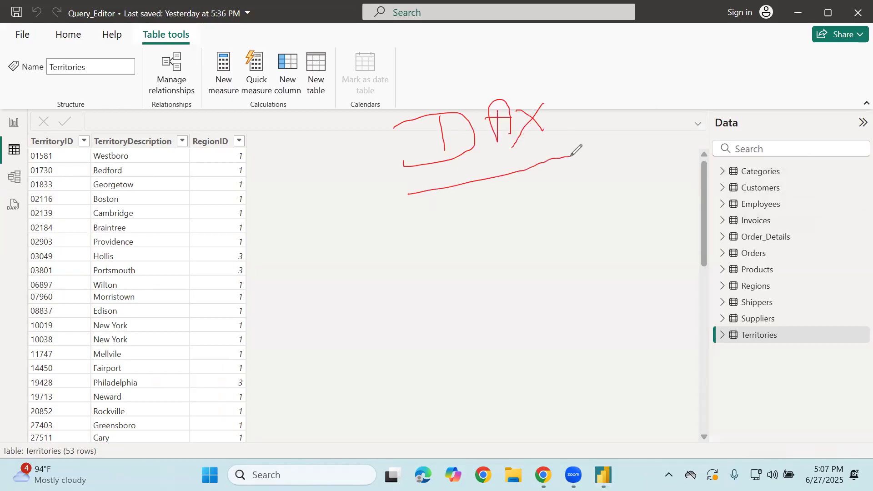
{"action": "left_click_drag", "start_coordinate": [462, 160], "coordinate": [411, 282]}
{"action": "mouse_move", "coordinate": [504, 150]}
{"action": "left_mouse_down"}
{"action": "mouse_move", "coordinate": [503, 296]}
{"action": "mouse_move", "coordinate": [494, 288]}
{"action": "left_mouse_up"}
{"action": "left_click_drag", "start_coordinate": [539, 141], "coordinate": [617, 221]}
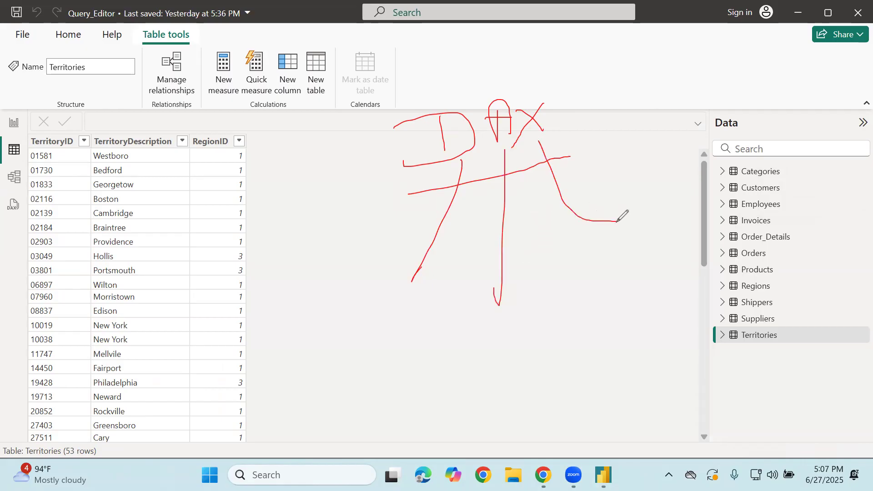
{"action": "mouse_move", "coordinate": [335, 310]}
{"action": "left_mouse_down"}
{"action": "mouse_move", "coordinate": [673, 237]}
{"action": "mouse_move", "coordinate": [696, 318]}
{"action": "mouse_move", "coordinate": [315, 382]}
{"action": "mouse_move", "coordinate": [317, 341]}
{"action": "left_mouse_up"}
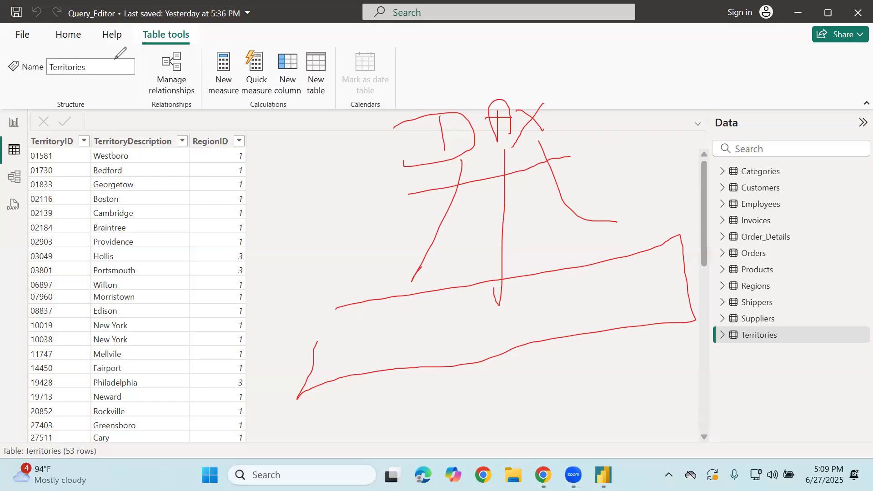
Step: Show the Order_Details table's data and examine its Act_Payable Ammount column
{"action": "left_click", "coordinate": [757, 239]}
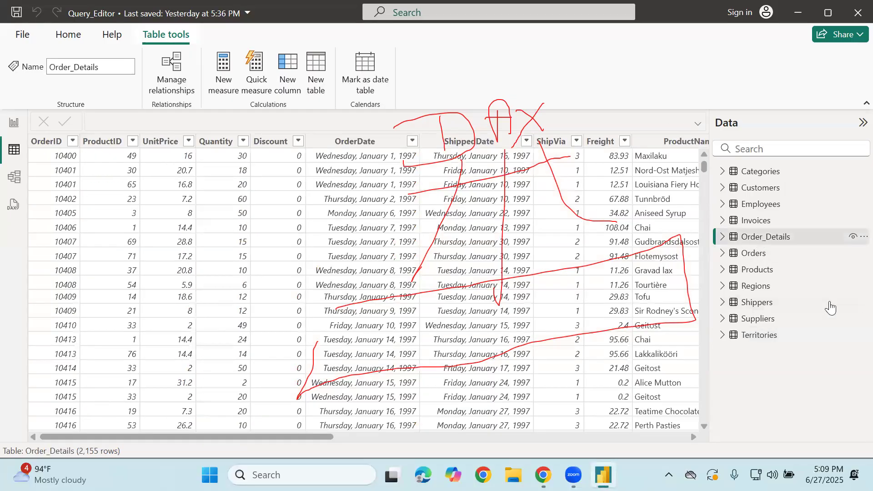
{"action": "key", "text": "Escape"}
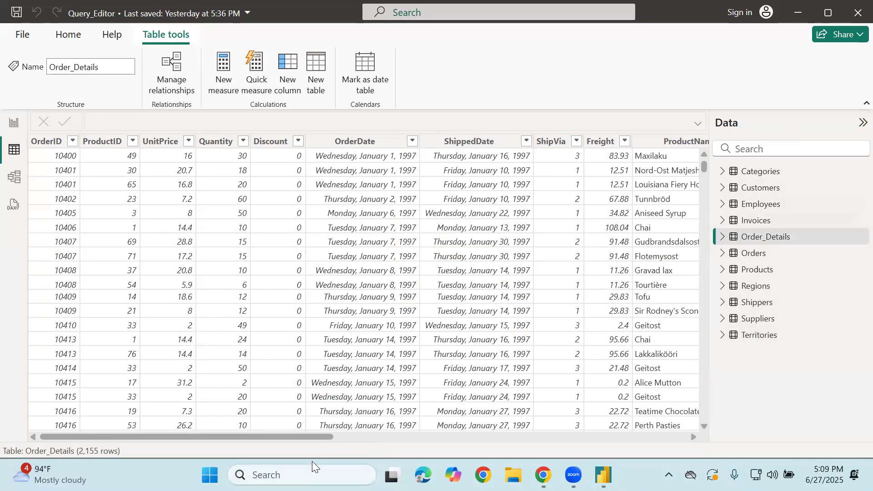
{"action": "left_click_drag", "start_coordinate": [312, 433], "coordinate": [665, 434]}
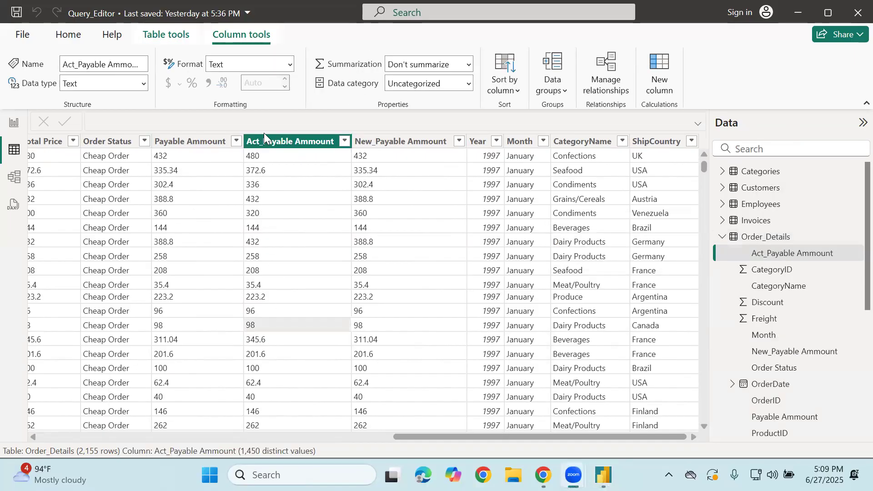
{"action": "mouse_move", "coordinate": [361, 464]}
{"action": "left_mouse_down"}
{"action": "mouse_move", "coordinate": [297, 122]}
{"action": "mouse_move", "coordinate": [399, 128]}
{"action": "left_mouse_up"}
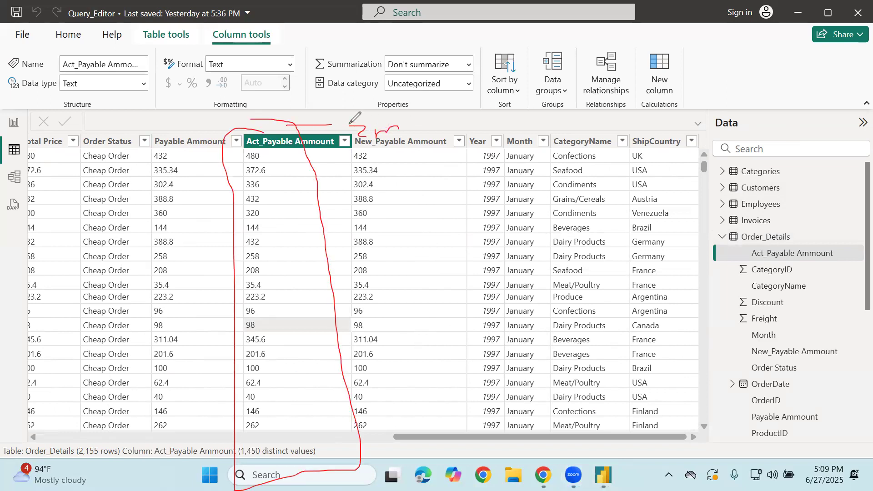
{"action": "mouse_move", "coordinate": [357, 92]}
{"action": "left_mouse_down"}
{"action": "mouse_move", "coordinate": [323, 107]}
{"action": "mouse_move", "coordinate": [361, 117]}
{"action": "left_mouse_up"}
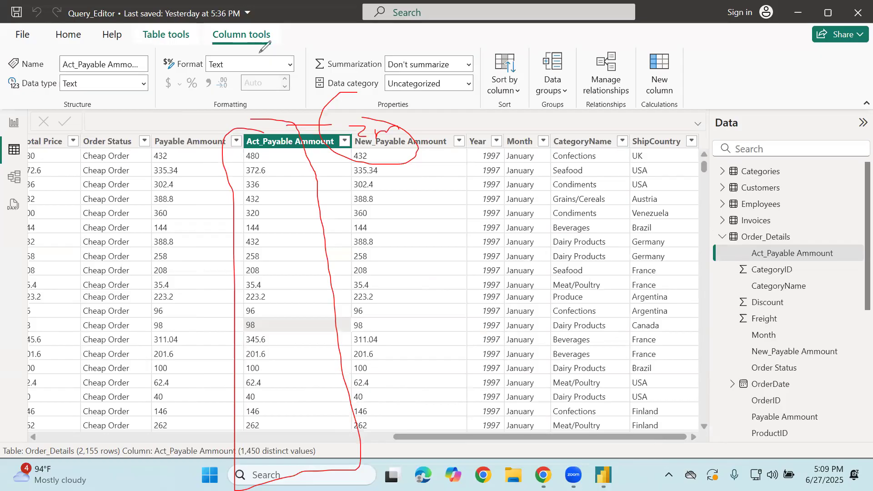
{"action": "mouse_move", "coordinate": [454, 117]}
{"action": "left_mouse_down"}
{"action": "mouse_move", "coordinate": [473, 154]}
{"action": "mouse_move", "coordinate": [458, 155]}
{"action": "left_mouse_up"}
{"action": "mouse_move", "coordinate": [478, 129]}
{"action": "left_mouse_down"}
{"action": "mouse_move", "coordinate": [478, 150]}
{"action": "mouse_move", "coordinate": [537, 119]}
{"action": "mouse_move", "coordinate": [540, 138]}
{"action": "left_mouse_up"}
{"action": "left_click_drag", "start_coordinate": [511, 135], "coordinate": [573, 122]}
{"action": "mouse_move", "coordinate": [644, 98]}
{"action": "left_mouse_down"}
{"action": "mouse_move", "coordinate": [654, 130]}
{"action": "mouse_move", "coordinate": [615, 98]}
{"action": "left_mouse_up"}
{"action": "left_click_drag", "start_coordinate": [536, 146], "coordinate": [576, 223]}
{"action": "mouse_move", "coordinate": [650, 212]}
{"action": "left_mouse_down"}
{"action": "mouse_move", "coordinate": [627, 255]}
{"action": "mouse_move", "coordinate": [704, 253]}
{"action": "left_mouse_up"}
{"action": "left_click_drag", "start_coordinate": [541, 176], "coordinate": [539, 191]}
{"action": "left_click_drag", "start_coordinate": [562, 245], "coordinate": [564, 260]}
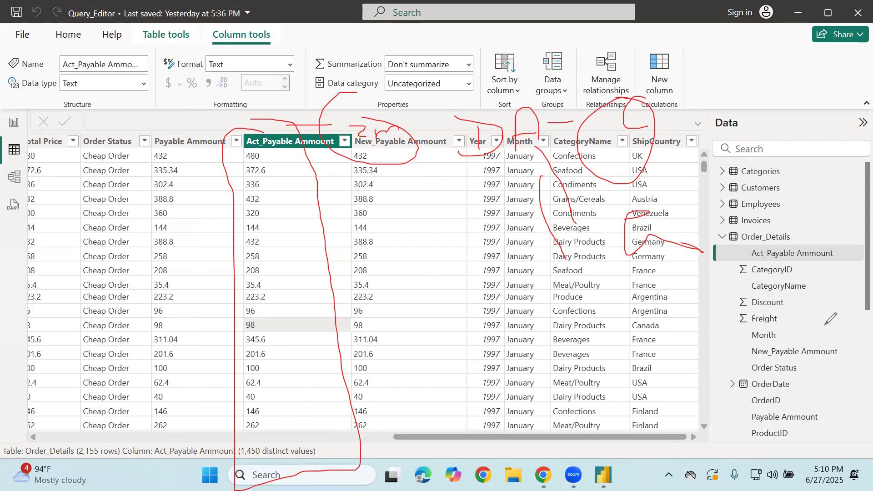
{"action": "key", "text": "Escape"}
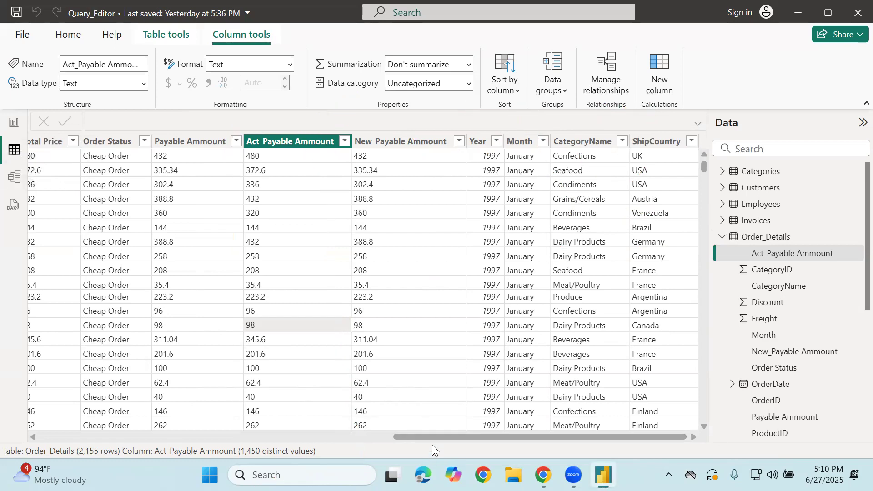
Step: Try the Short Date format on the Order_Details table's OrderDate column, and settle on the 03/14/01 (mm/dd/yy) format
{"action": "left_click_drag", "start_coordinate": [452, 437], "coordinate": [118, 438]}
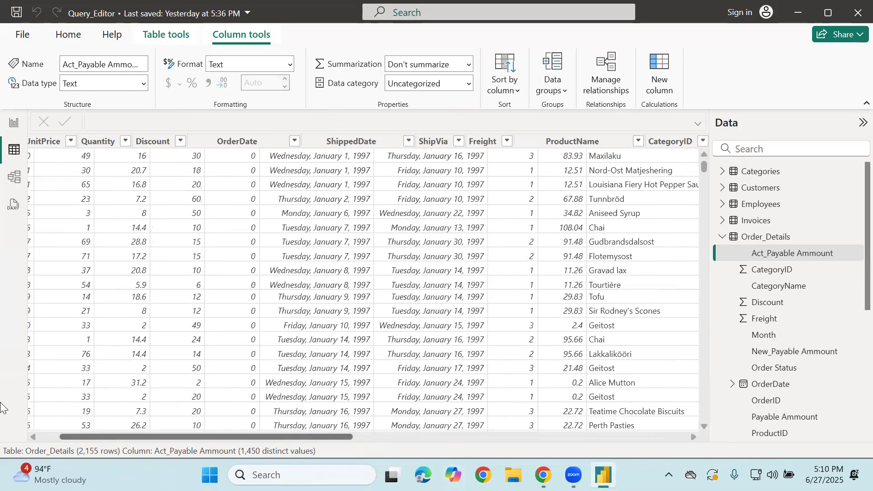
{"action": "left_click_drag", "start_coordinate": [1, 403], "coordinate": [1, 405]}
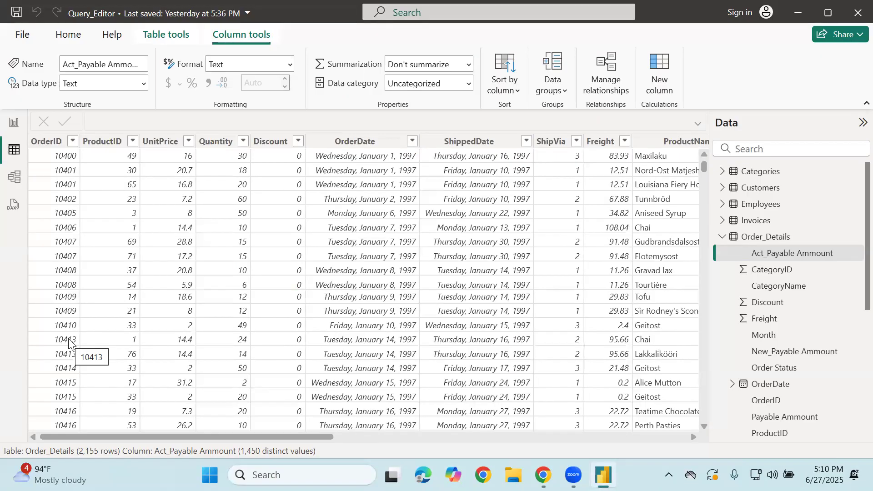
{"action": "left_click", "coordinate": [355, 143]}
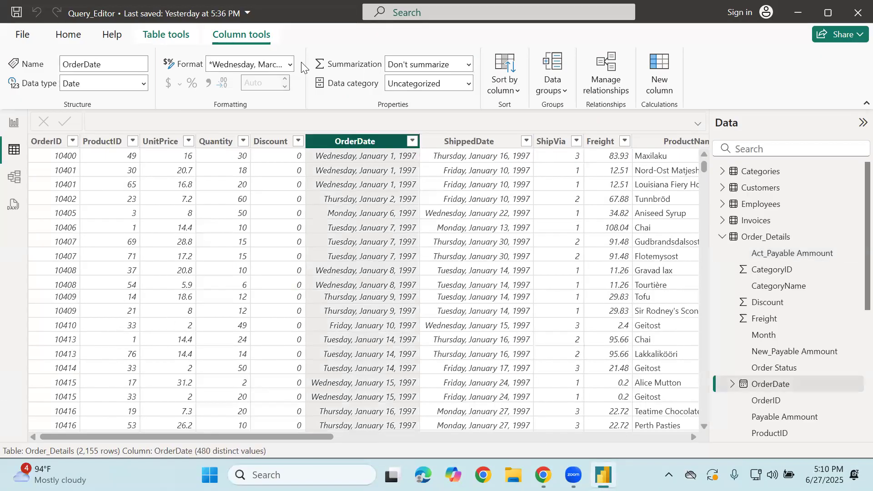
{"action": "left_click", "coordinate": [144, 90]}
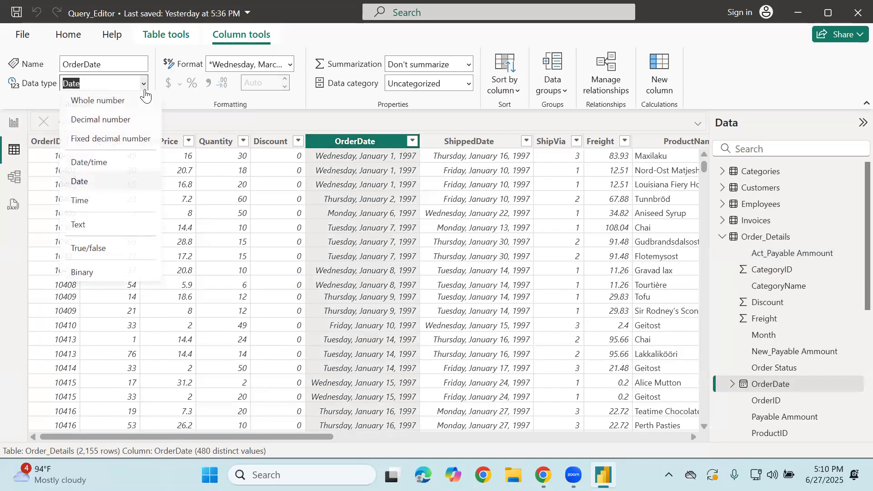
{"action": "left_click", "coordinate": [144, 83]}
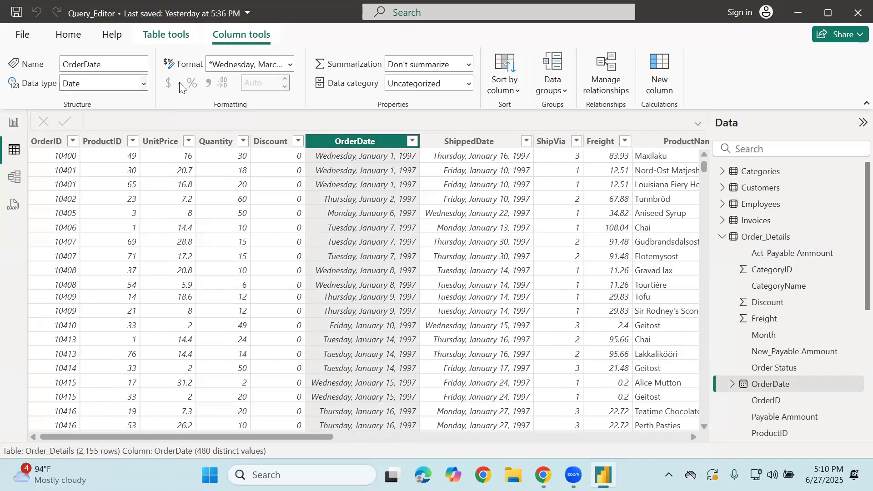
{"action": "left_click", "coordinate": [290, 69]}
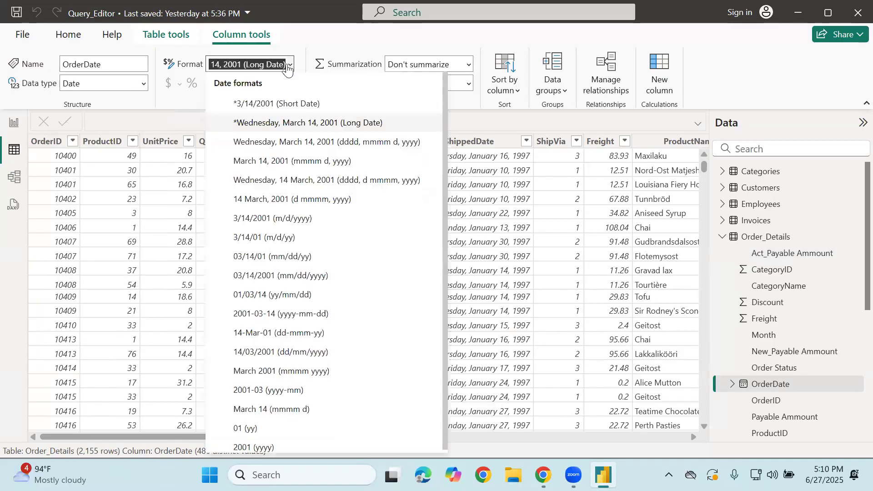
{"action": "left_click", "coordinate": [260, 108]}
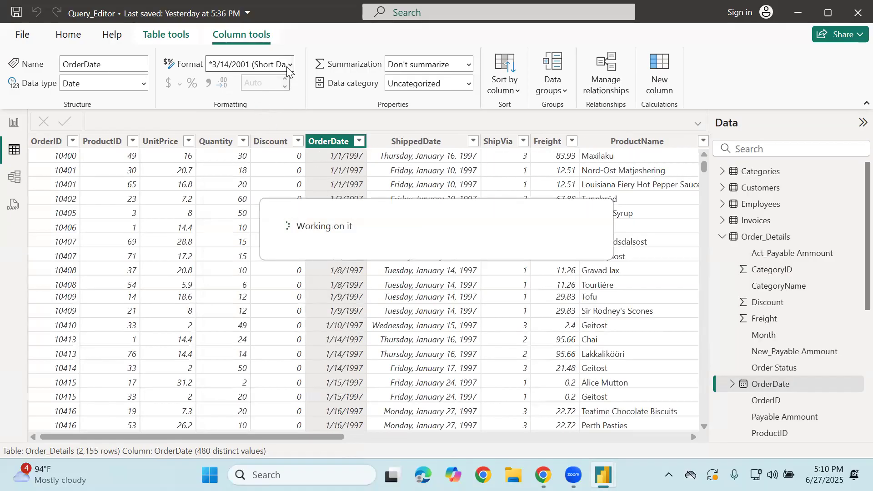
{"action": "left_click", "coordinate": [289, 66]}
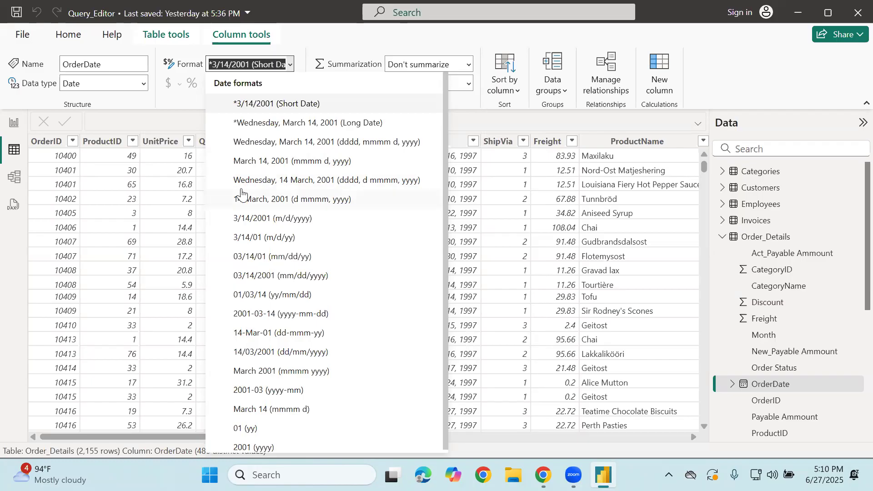
{"action": "left_click", "coordinate": [272, 252]}
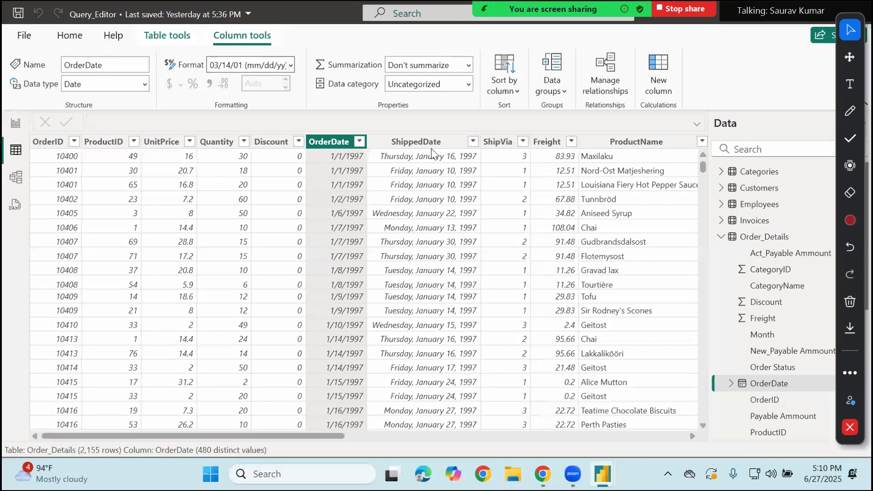
Step: Set the ShippedDate column's date format to 03/14/01 (mm/dd/yy)
{"action": "left_click", "coordinate": [430, 147]}
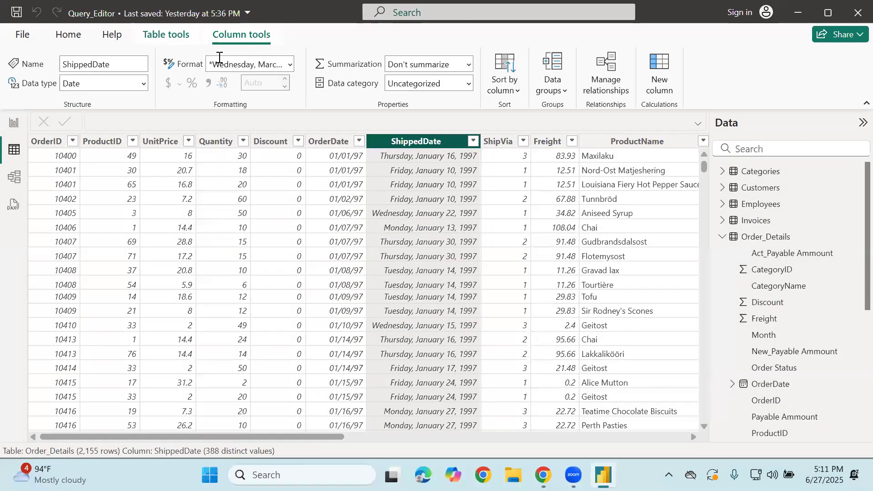
{"action": "left_click", "coordinate": [291, 65]}
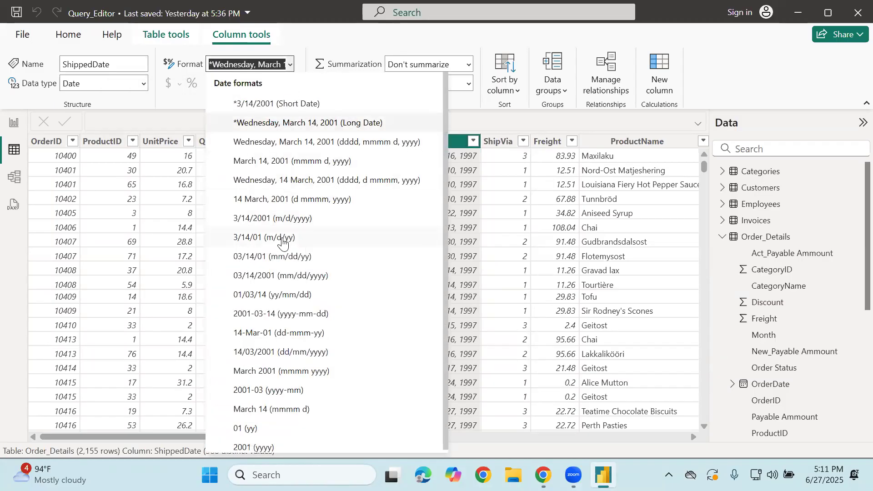
{"action": "left_click", "coordinate": [279, 258]}
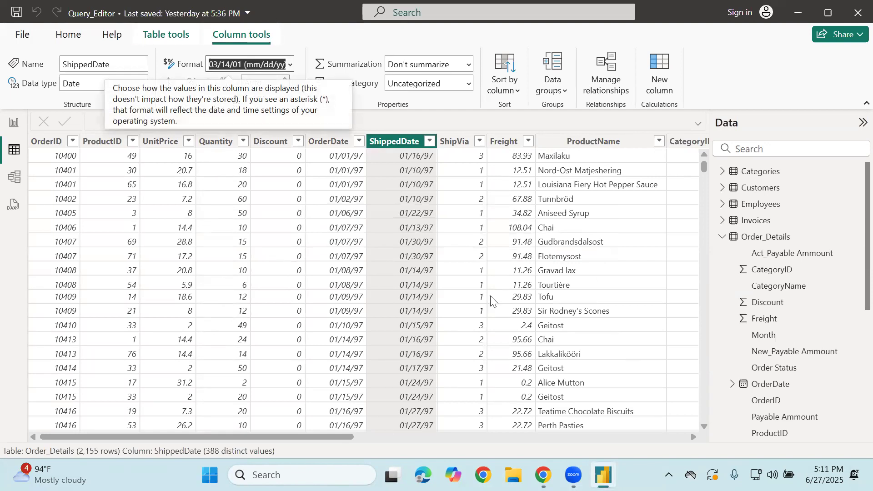
Step: Examine the commands offered for the OrderDate column and the Order_Details table for adding measures, columns and tables
{"action": "scroll", "coordinate": [279, 263], "scroll_direction": "right", "scroll_amount": 3}
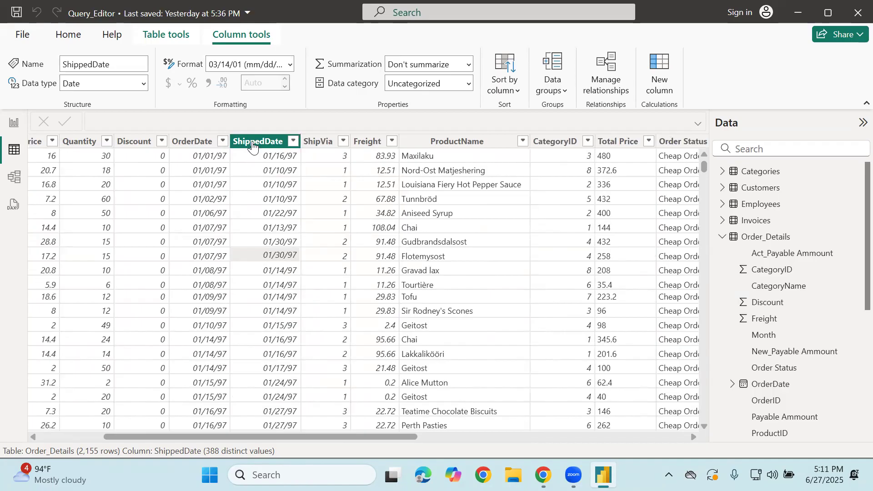
{"action": "left_click", "coordinate": [193, 142]}
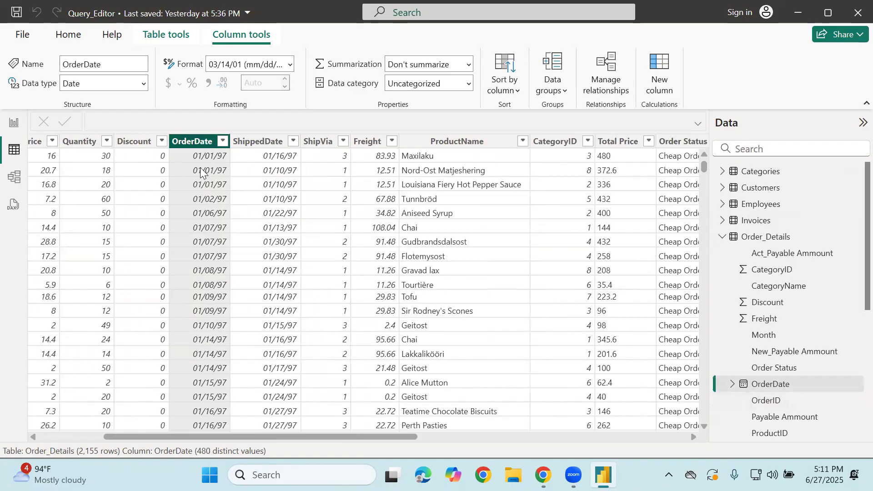
{"action": "right_click", "coordinate": [193, 142]}
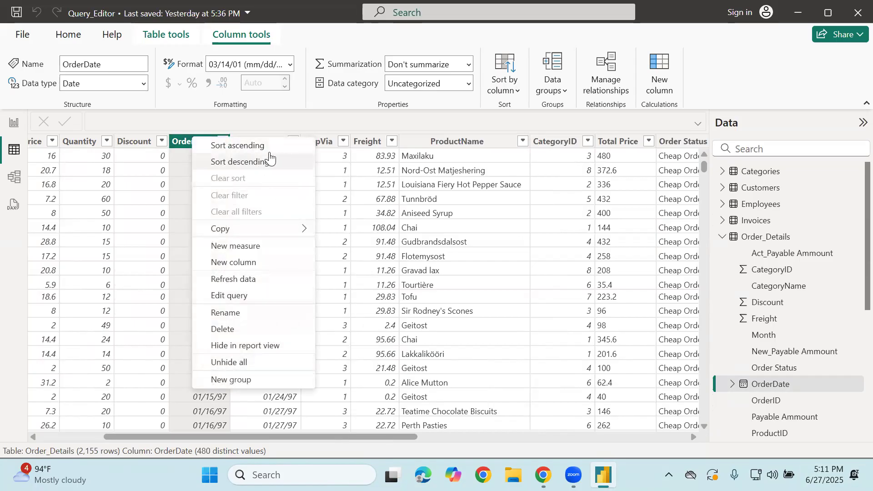
{"action": "left_click", "coordinate": [293, 107]}
{"action": "left_click", "coordinate": [159, 41]}
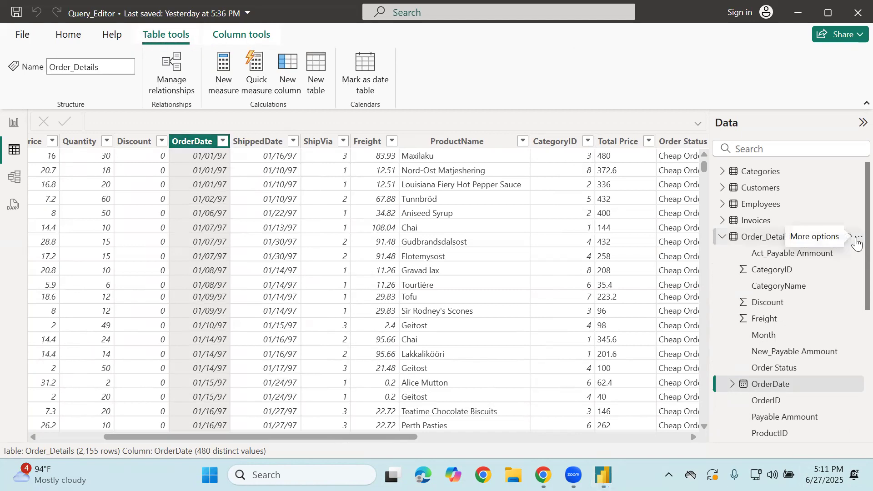
{"action": "left_click", "coordinate": [858, 238]}
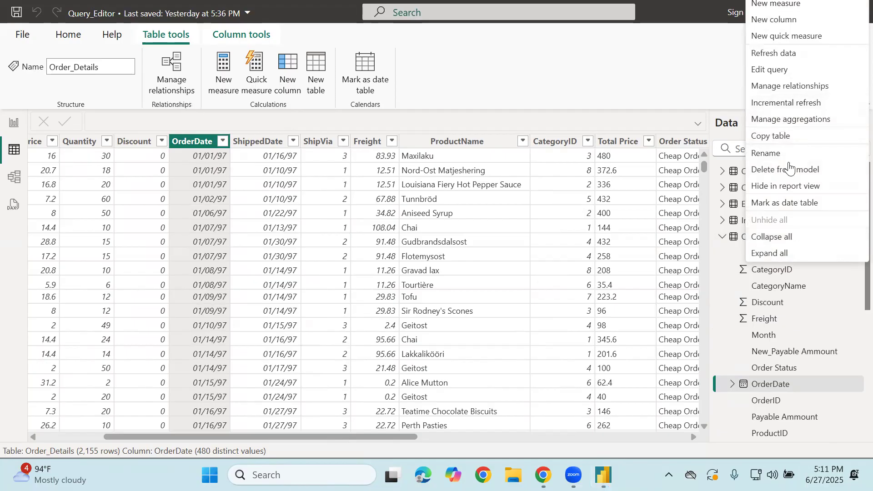
{"action": "left_click", "coordinate": [731, 100]}
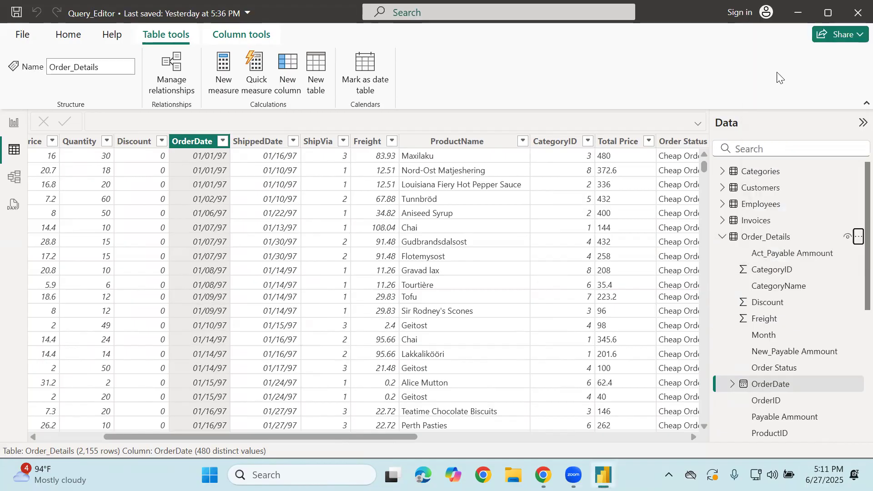
{"action": "left_click", "coordinate": [857, 237]}
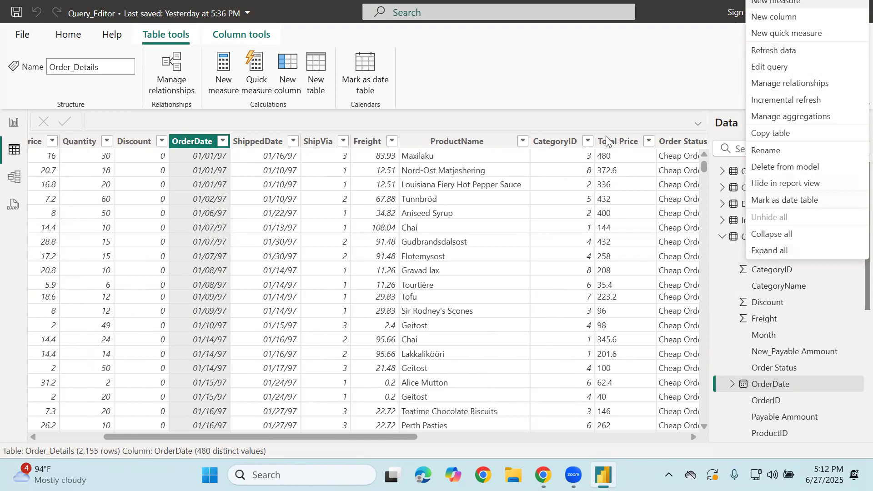
{"action": "left_click", "coordinate": [604, 82]}
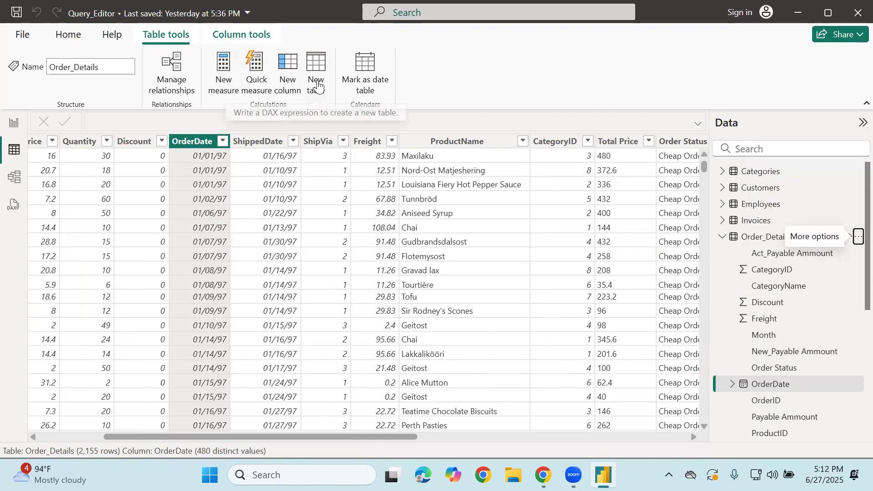
Step: Add a new calculated column to the Order_Details table
{"action": "left_click", "coordinate": [858, 236]}
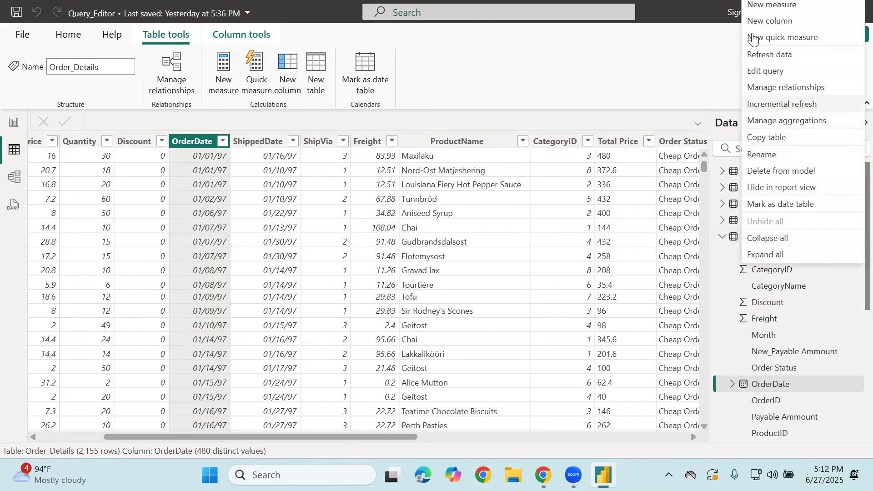
{"action": "left_click", "coordinate": [770, 21]}
Step: Switch to the Google Meet call to check it, and return to Power BI Desktop
{"action": "mouse_move", "coordinate": [543, 474]}
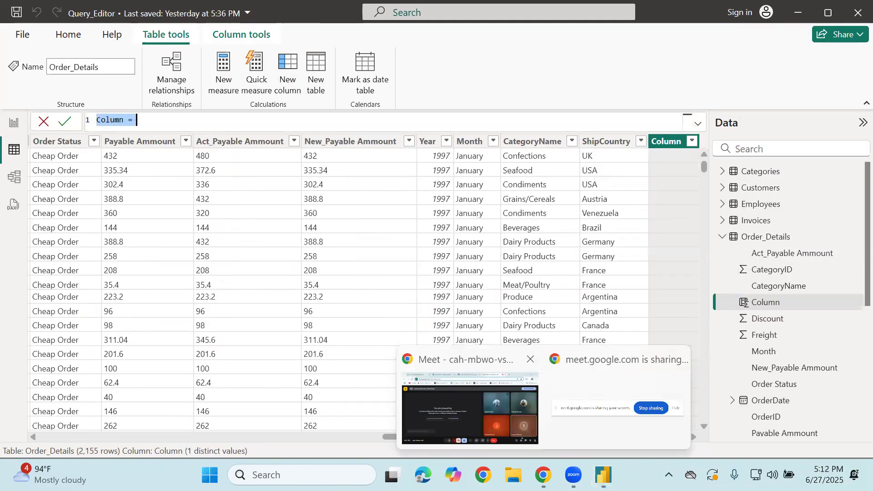
{"action": "left_click", "coordinate": [470, 406]}
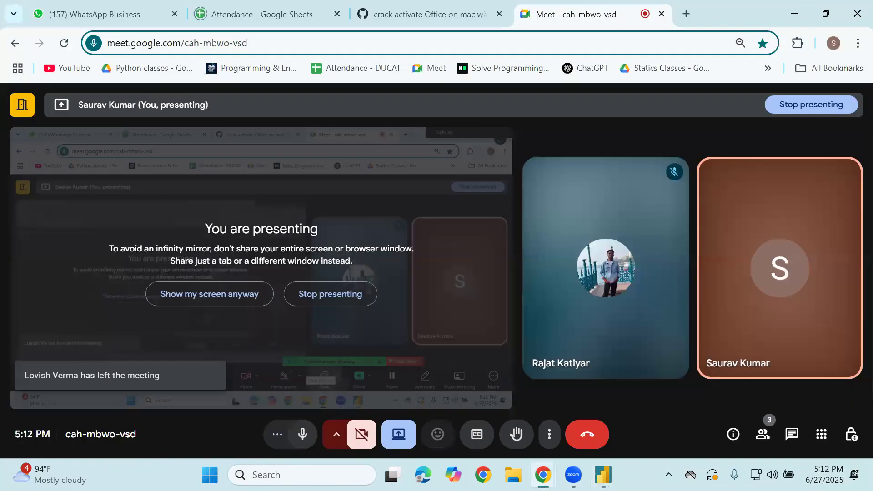
{"action": "key", "text": "alt+Tab"}
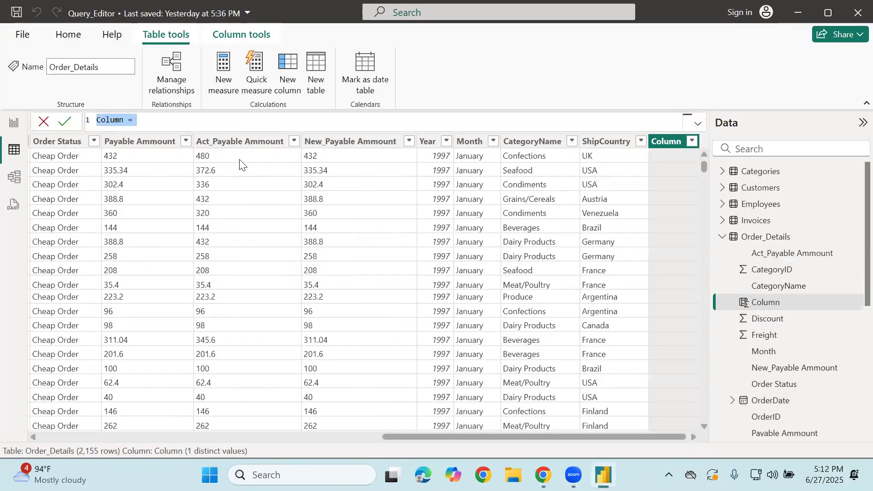
Step: Try to define the new column with the DAX formula Year = YEAR(Order_Details[OrderDate] )
{"action": "key", "text": "BackSpace"}
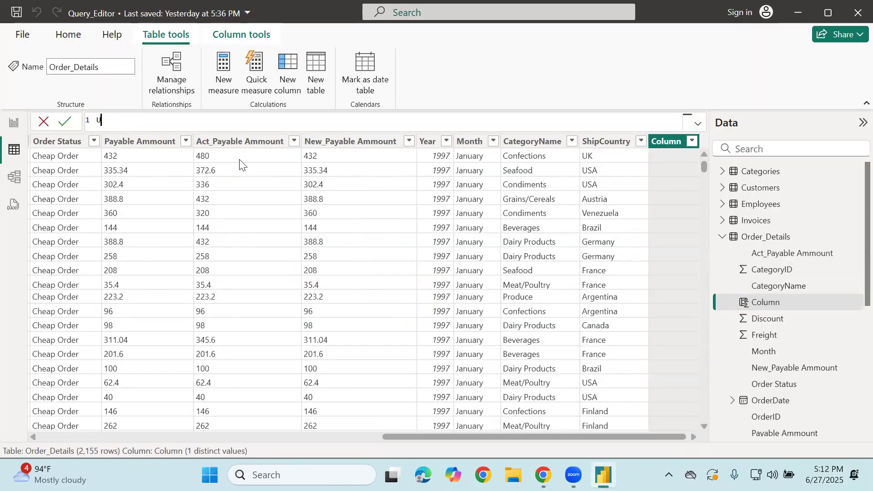
{"action": "type", "text": "Year = year"}
{"action": "key", "text": "Tab"}
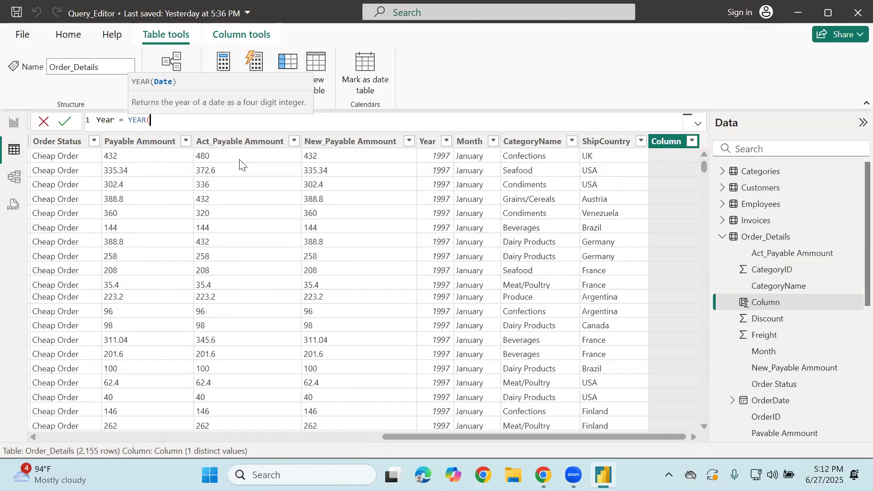
{"action": "type", "text": "Order_Details"}
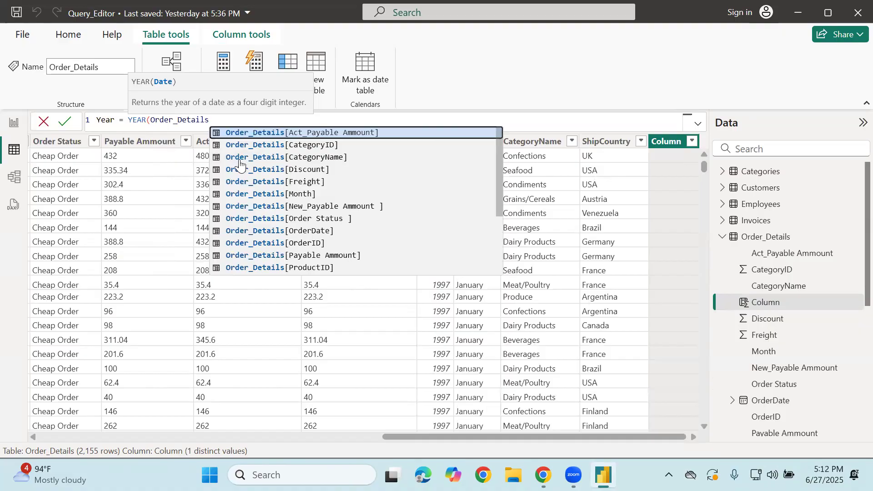
{"action": "key", "text": "Down"}
{"action": "key", "text": "Down"}
{"action": "key", "text": "Down"}
{"action": "key", "text": "Down"}
{"action": "key", "text": "Down"}
{"action": "key", "text": "Down"}
{"action": "key", "text": "Down"}
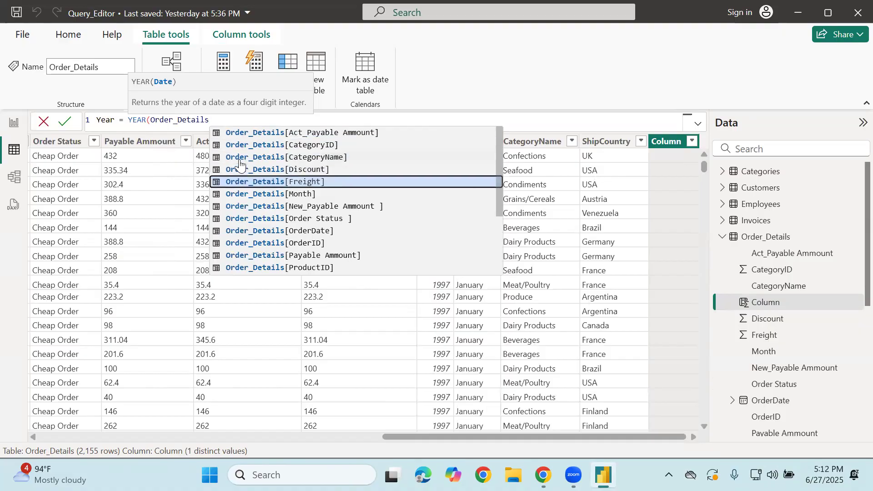
{"action": "key", "text": "Down"}
{"action": "key", "text": "Up"}
{"action": "key", "text": "Down"}
{"action": "key", "text": "Tab"}
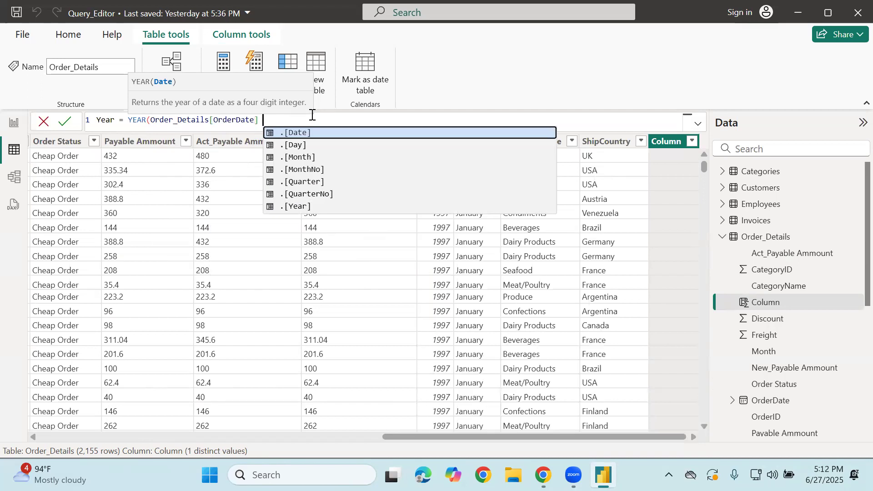
{"action": "type", "text": ")"}
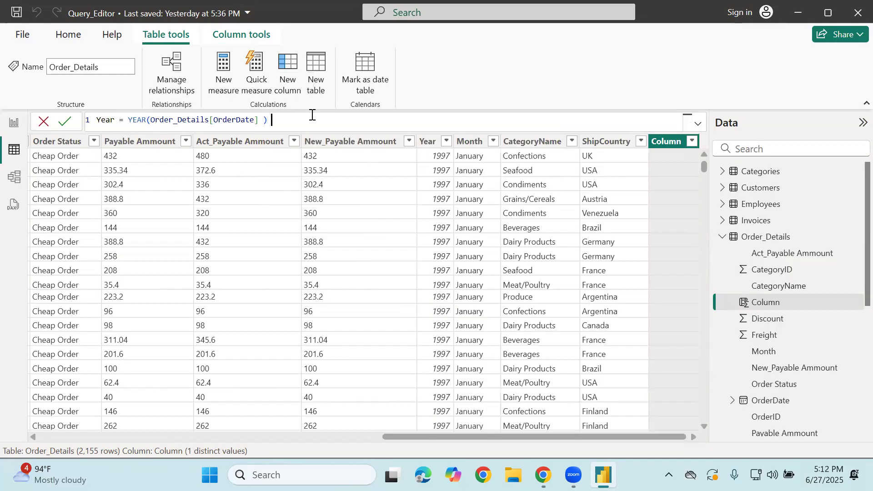
{"action": "type", "text": "'"}
{"action": "key", "text": "BackSpace"}
{"action": "key", "text": "Return"}
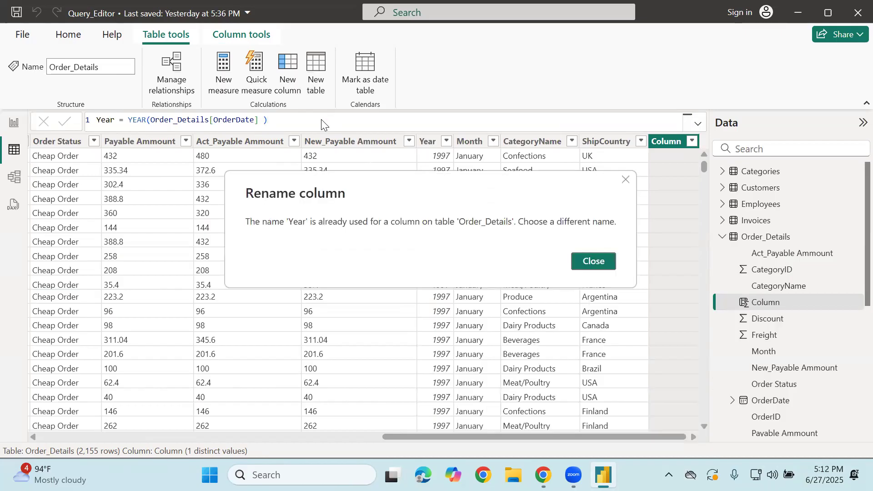
{"action": "left_click", "coordinate": [580, 259]}
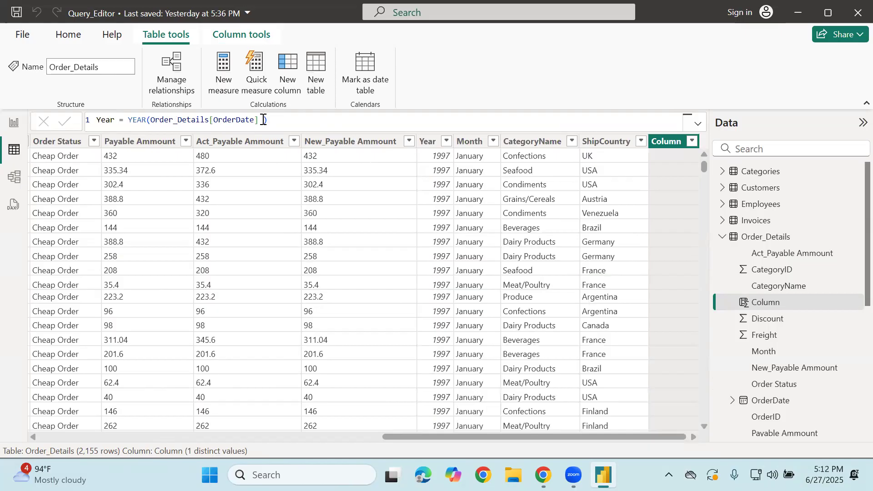
Step: Examine the Order_Details table reference and the OrderDate column reference inside the Year formula
{"action": "double_click", "coordinate": [196, 120]}
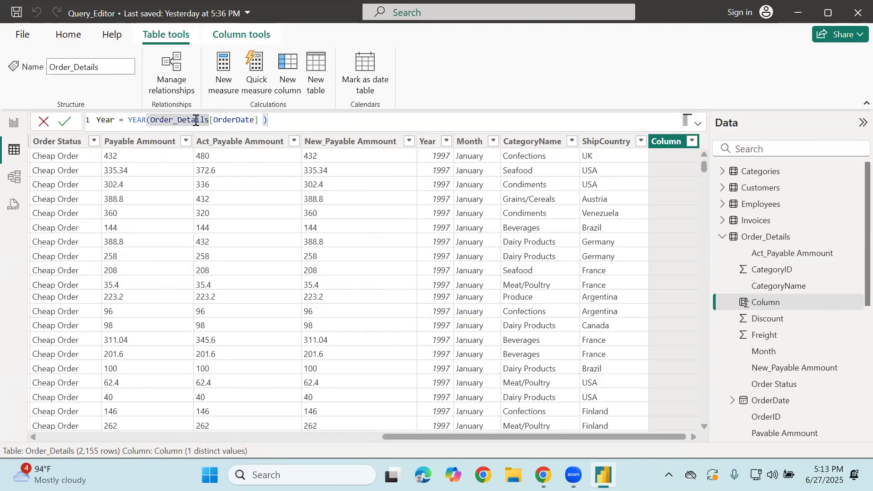
{"action": "double_click", "coordinate": [237, 121]}
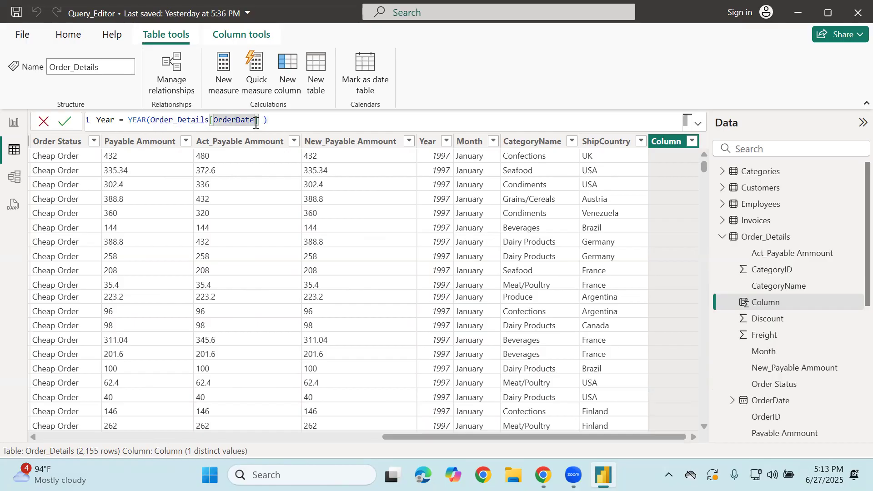
{"action": "left_click", "coordinate": [285, 122]}
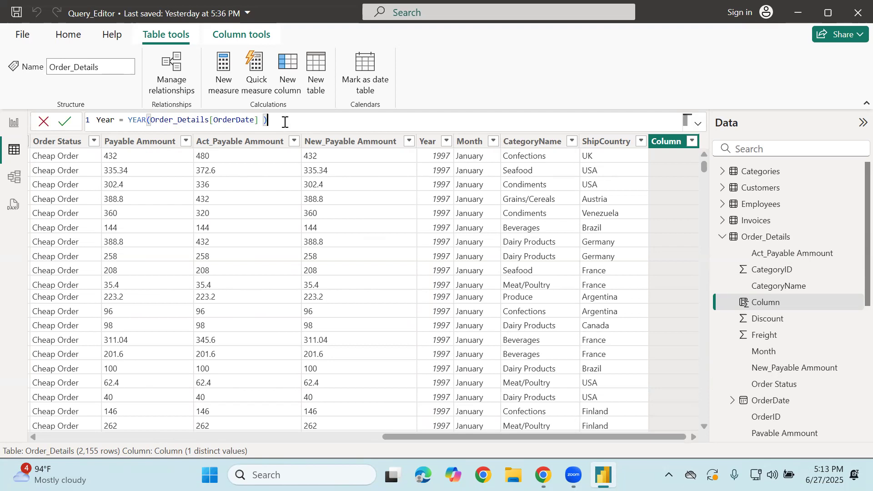
Step: Change the calculated column's name in the formula to Year_New and commit Year_New = YEAR(Order_Details[OrderDate] )
{"action": "key", "text": "Return"}
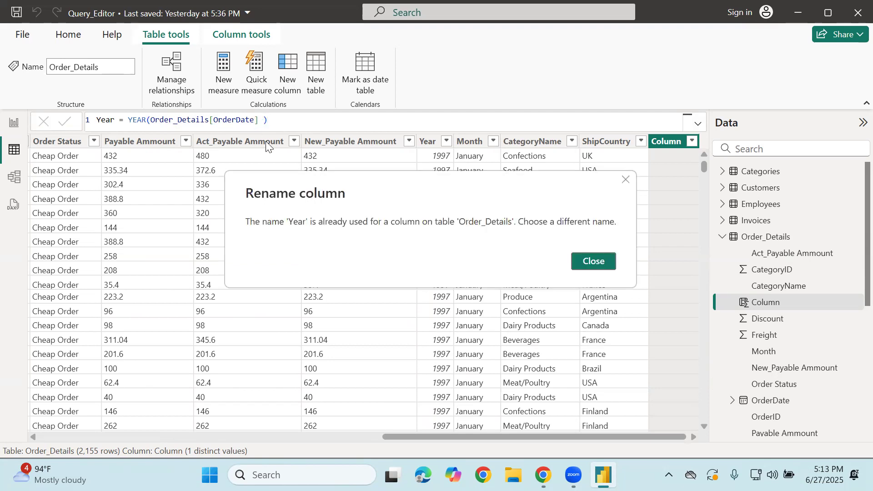
{"action": "left_click", "coordinate": [601, 266]}
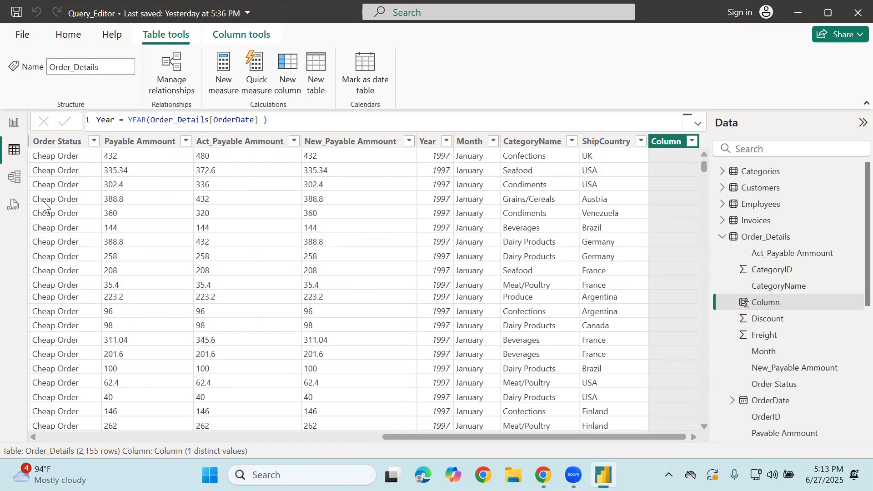
{"action": "left_click", "coordinate": [120, 127]}
{"action": "key", "text": "Left"}
{"action": "key", "text": "Left"}
{"action": "key", "text": "Left"}
{"action": "key", "text": "Left"}
{"action": "key", "text": "Left"}
{"action": "key", "text": "Left"}
{"action": "key", "text": "Left"}
{"action": "key", "text": "Left"}
{"action": "key", "text": "Left"}
{"action": "key", "text": "Left"}
{"action": "key", "text": "Left"}
{"action": "key", "text": "Left"}
{"action": "key", "text": "Left"}
{"action": "key", "text": "Left"}
{"action": "key", "text": "Left"}
{"action": "key", "text": "Left"}
{"action": "key", "text": "Left"}
{"action": "key", "text": "Left"}
{"action": "key", "text": "Left"}
{"action": "key", "text": "Left"}
{"action": "key", "text": "Left"}
{"action": "key", "text": "Left"}
{"action": "key", "text": "Left"}
{"action": "key", "text": "Left"}
{"action": "key", "text": "Left"}
{"action": "key", "text": "Left"}
{"action": "type", "text": "_New"}
{"action": "key", "text": "Return"}
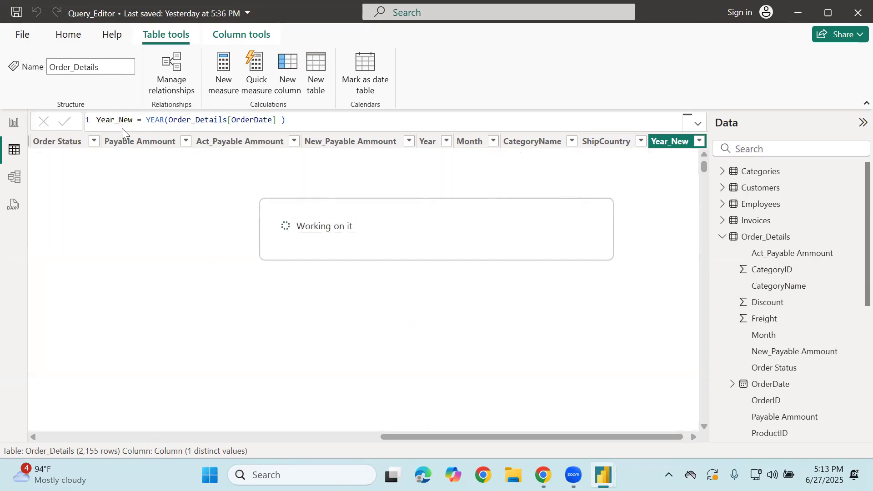
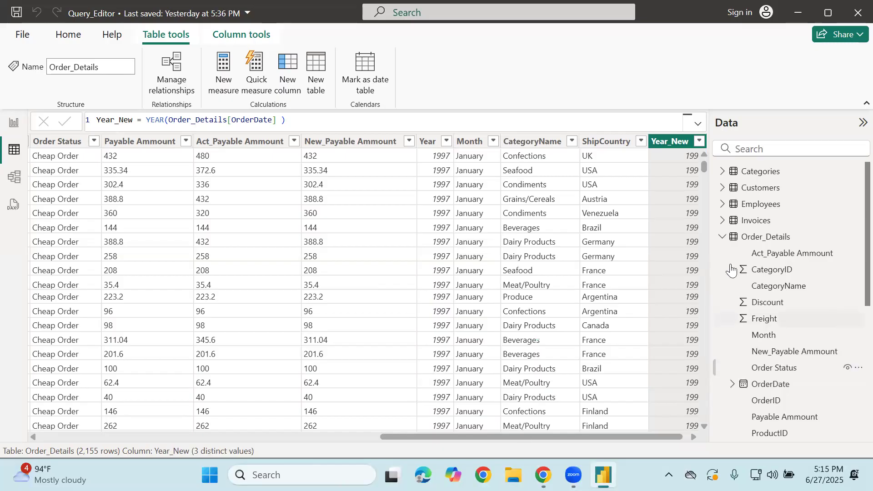
{"action": "left_click", "coordinate": [694, 437]}
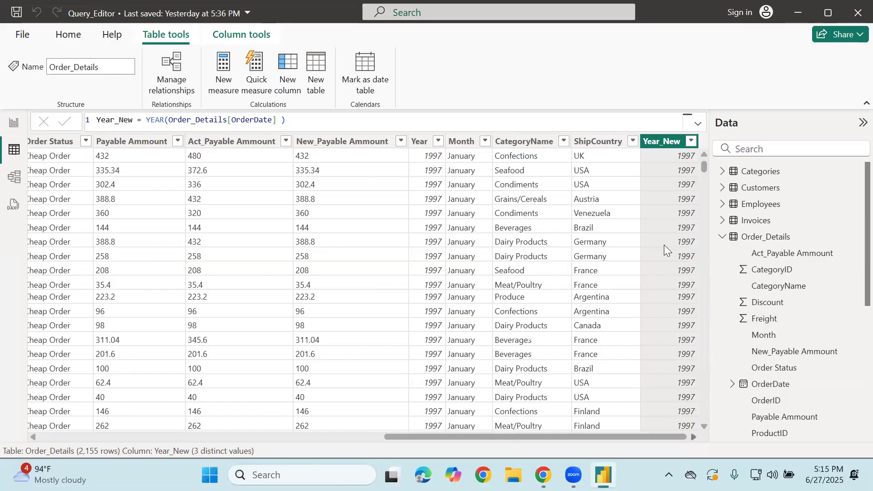
Step: Add another calculated column to Order_Details and try to define it as Month = MONTH(Order_Details[OrderDate])
{"action": "left_click", "coordinate": [852, 236]}
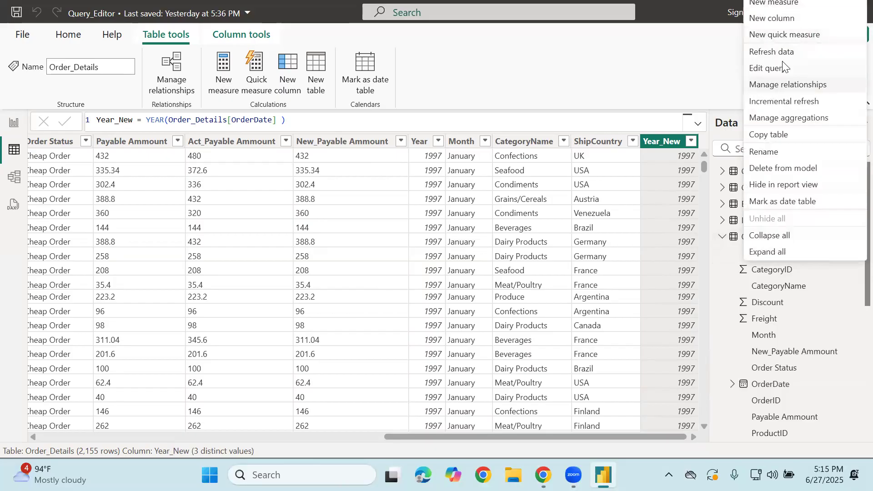
{"action": "left_click", "coordinate": [771, 19]}
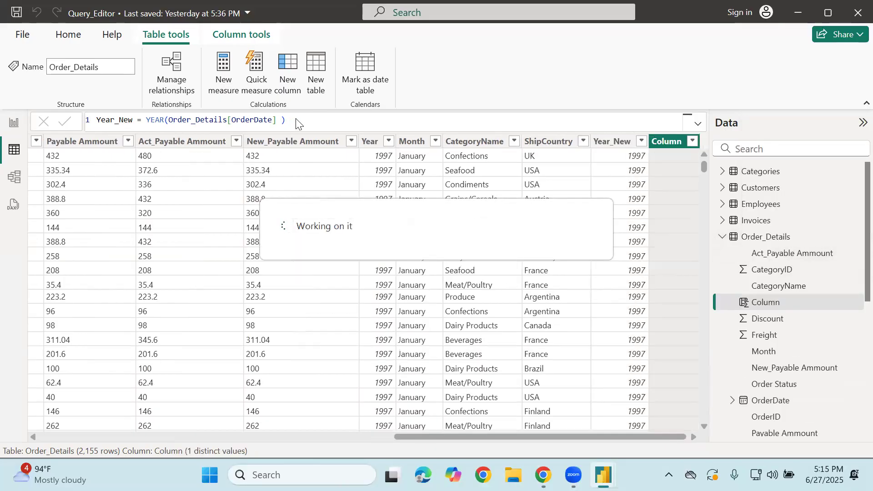
{"action": "key", "text": "BackSpace"}
{"action": "type", "text": "Ma"}
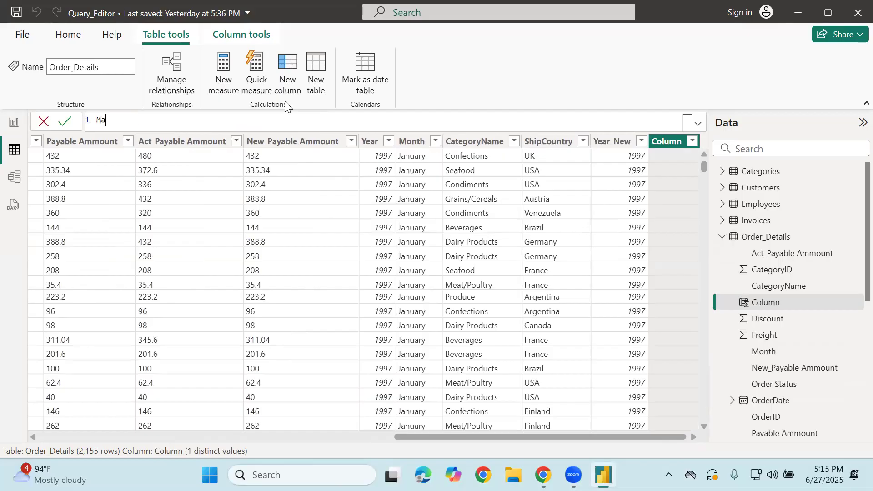
{"action": "type", "text": "nth = mon"}
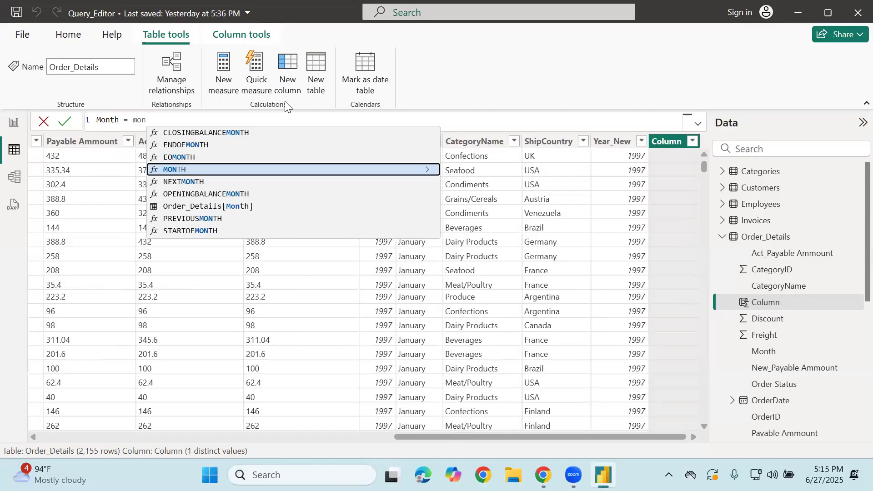
{"action": "key", "text": "Tab"}
{"action": "type", "text": "ord"}
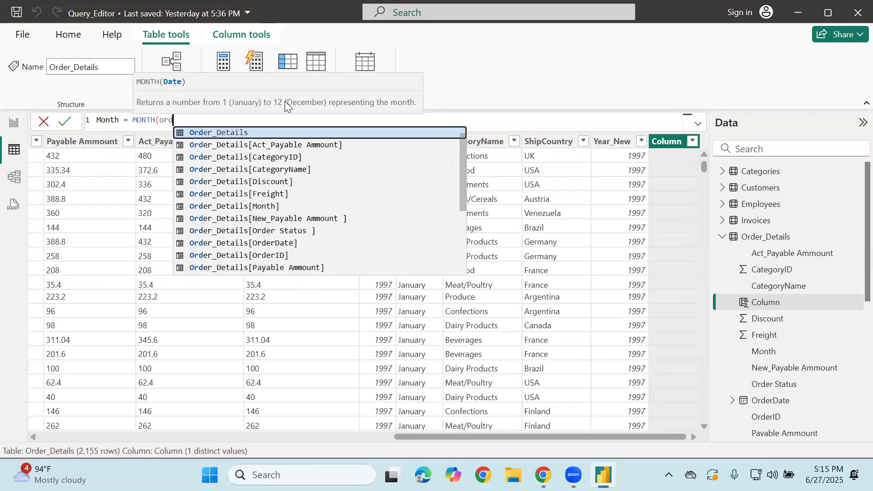
{"action": "type", "text": "er"}
{"action": "key", "text": "Down"}
{"action": "key", "text": "Down"}
{"action": "key", "text": "Down"}
{"action": "key", "text": "Down"}
{"action": "key", "text": "Down"}
{"action": "key", "text": "Down"}
{"action": "key", "text": "Down"}
{"action": "key", "text": "Down"}
{"action": "key", "text": "Down"}
{"action": "key", "text": "Tab"}
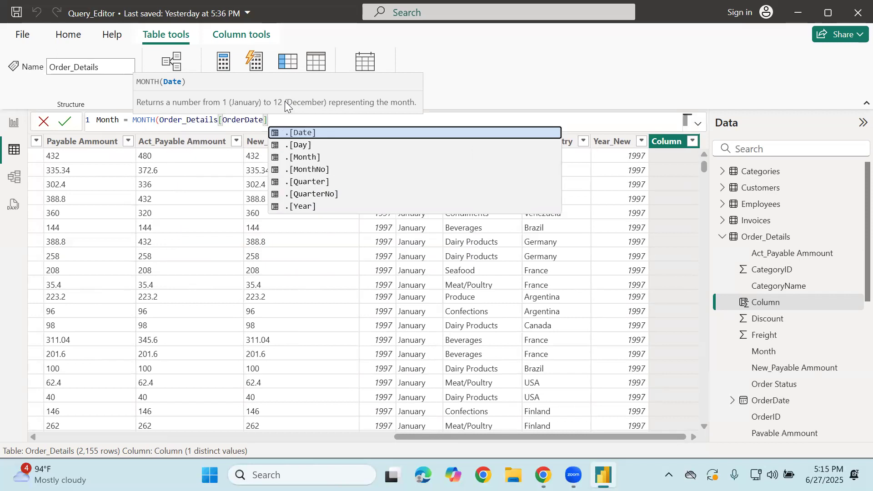
{"action": "type", "text": ")"}
{"action": "key", "text": "Return"}
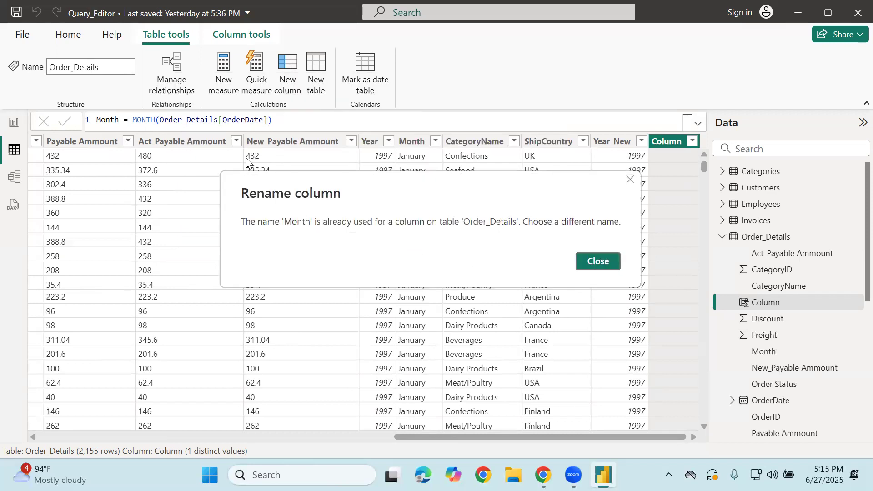
Step: Rename the month column to Month_new in its formula, commit it, and look through its values
{"action": "left_click", "coordinate": [598, 263]}
{"action": "left_click", "coordinate": [118, 121]}
{"action": "type", "text": "_new"}
{"action": "key", "text": "Return"}
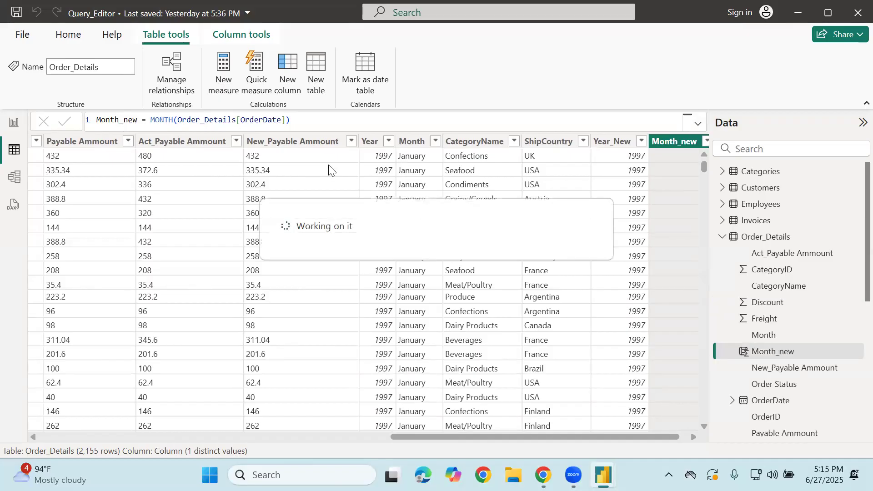
{"action": "scroll", "coordinate": [656, 224], "scroll_direction": "down", "scroll_amount": 7}
{"action": "scroll", "coordinate": [655, 224], "scroll_direction": "down", "scroll_amount": 6}
{"action": "scroll", "coordinate": [655, 224], "scroll_direction": "up", "scroll_amount": 13}
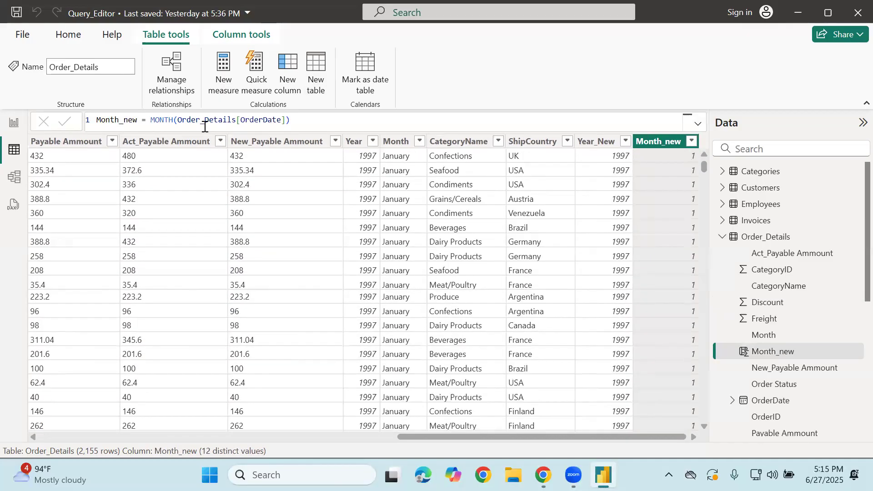
Step: Try to get month names by changing the function in the Month_new formula to MONTHname
{"action": "left_click", "coordinate": [170, 128]}
{"action": "key", "text": "Left"}
{"action": "key", "text": "Left"}
{"action": "key", "text": "Left"}
{"action": "key", "text": "Left"}
{"action": "key", "text": "Left"}
{"action": "key", "text": "Left"}
{"action": "key", "text": "Left"}
{"action": "key", "text": "Left"}
{"action": "key", "text": "Left"}
{"action": "key", "text": "Left"}
{"action": "key", "text": "Left"}
{"action": "key", "text": "Left"}
{"action": "key", "text": "Left"}
{"action": "key", "text": "Left"}
{"action": "key", "text": "Left"}
{"action": "key", "text": "Left"}
{"action": "key", "text": "Left"}
{"action": "key", "text": "Left"}
{"action": "key", "text": "Left"}
{"action": "key", "text": "Left"}
{"action": "key", "text": "Left"}
{"action": "key", "text": "Left"}
{"action": "key", "text": "Left"}
{"action": "key", "text": "Left"}
{"action": "key", "text": "Left"}
{"action": "key", "text": "Right"}
{"action": "key", "text": "Right"}
{"action": "key", "text": "Right"}
{"action": "key", "text": "Right"}
{"action": "type", "text": "me"}
{"action": "key", "text": "Return"}
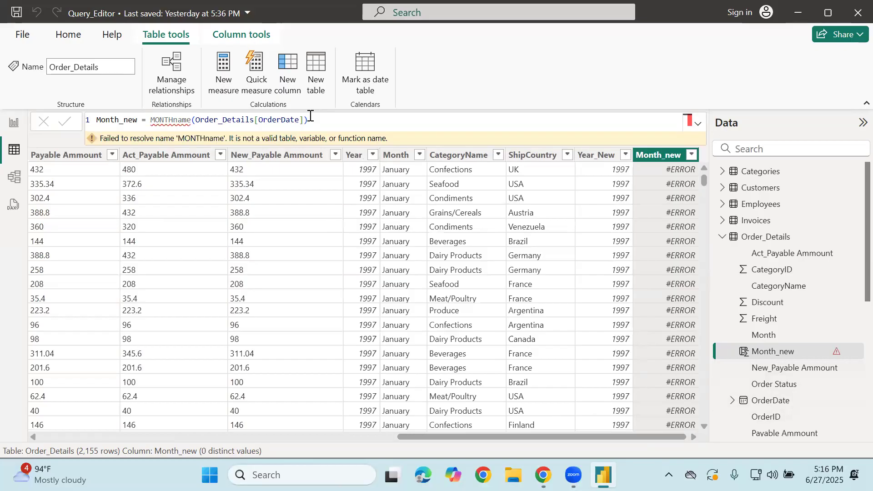
Step: Replace the Month_new expression with FORMAT(Order_Details[OrderDate] , "mmmm")
{"action": "left_click_drag", "start_coordinate": [308, 120], "coordinate": [151, 120]}
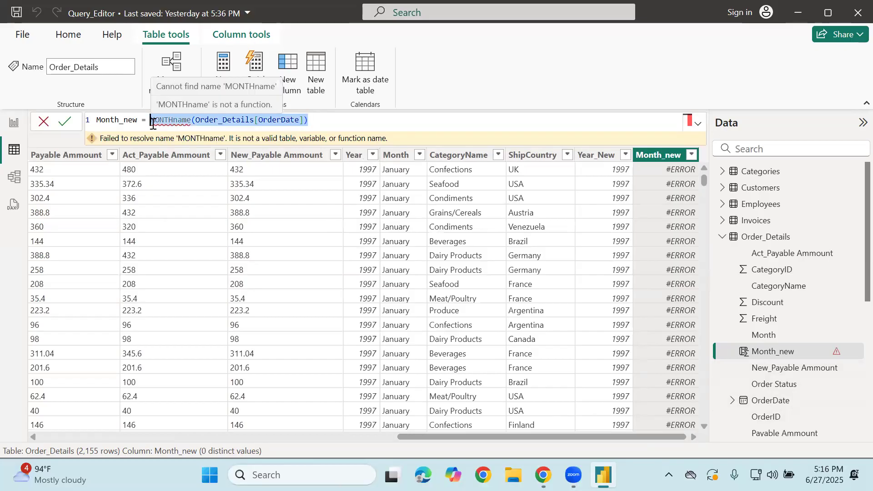
{"action": "key", "text": "BackSpace"}
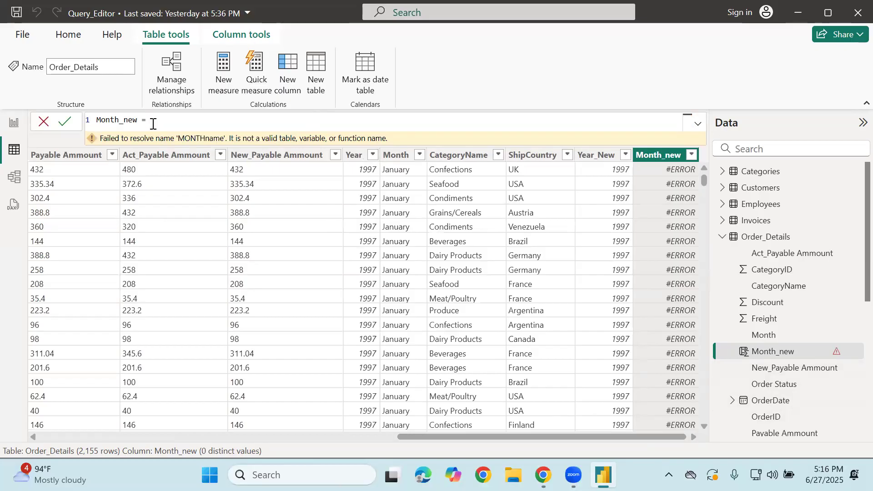
{"action": "type", "text": "form"}
{"action": "key", "text": "Tab"}
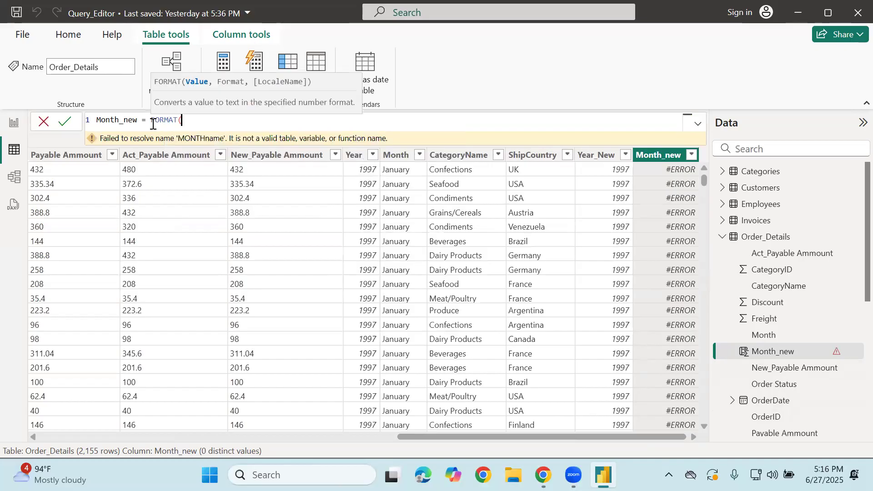
{"action": "type", "text": "order"}
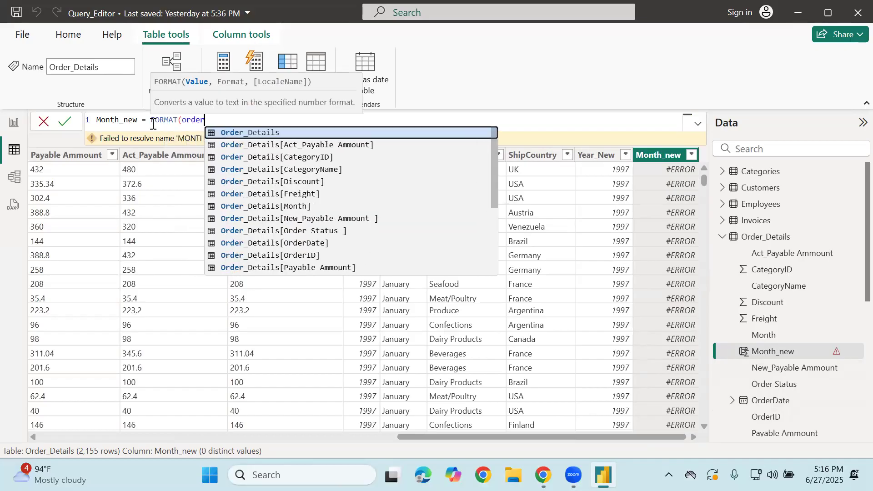
{"action": "key", "text": "Down"}
{"action": "key", "text": "Down"}
{"action": "key", "text": "Down"}
{"action": "key", "text": "Down"}
{"action": "key", "text": "Down"}
{"action": "key", "text": "Down"}
{"action": "key", "text": "Down"}
{"action": "key", "text": "Down"}
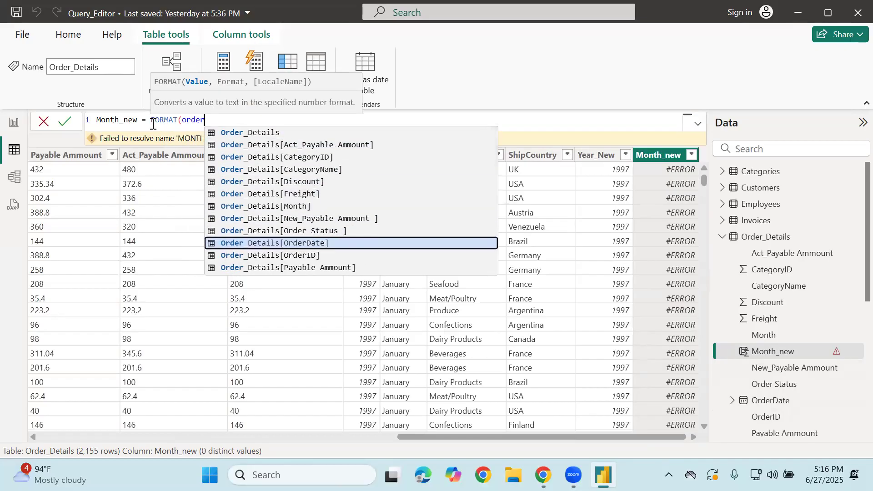
{"action": "key", "text": "Tab"}
{"action": "type", "text": ","}
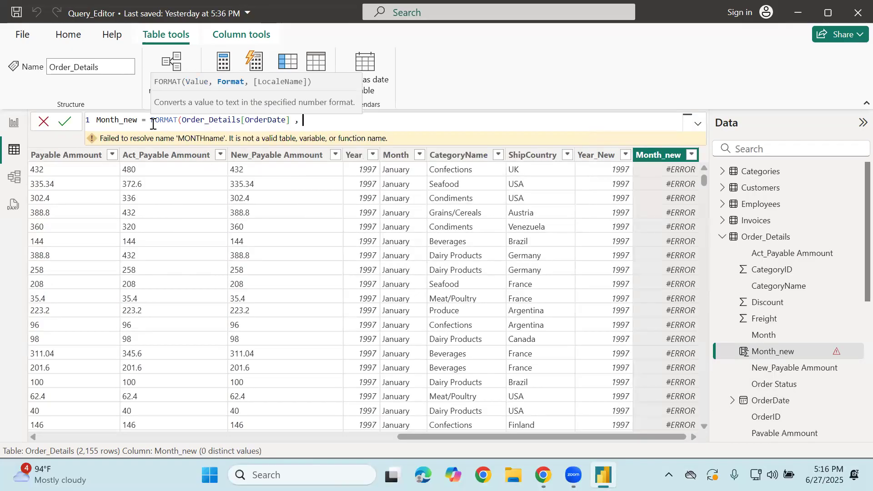
{"action": "type", "text": " \"mmmm\")"}
{"action": "key", "text": "Return"}
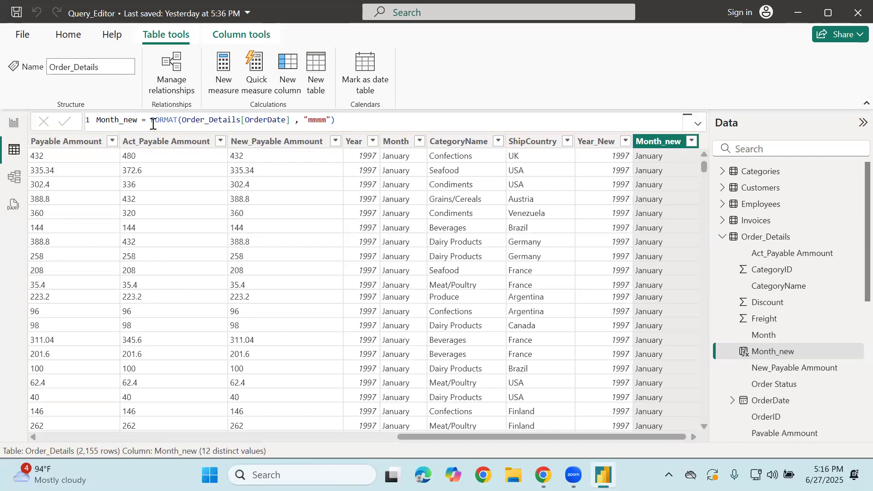
Step: Change the format string in the Month_new formula to "dddd"
{"action": "left_click", "coordinate": [330, 121]}
{"action": "key", "text": "BackSpace"}
{"action": "key", "text": "BackSpace"}
{"action": "key", "text": "BackSpace"}
{"action": "key", "text": "BackSpace"}
{"action": "type", "text": "dddd"}
{"action": "key", "text": "Return"}
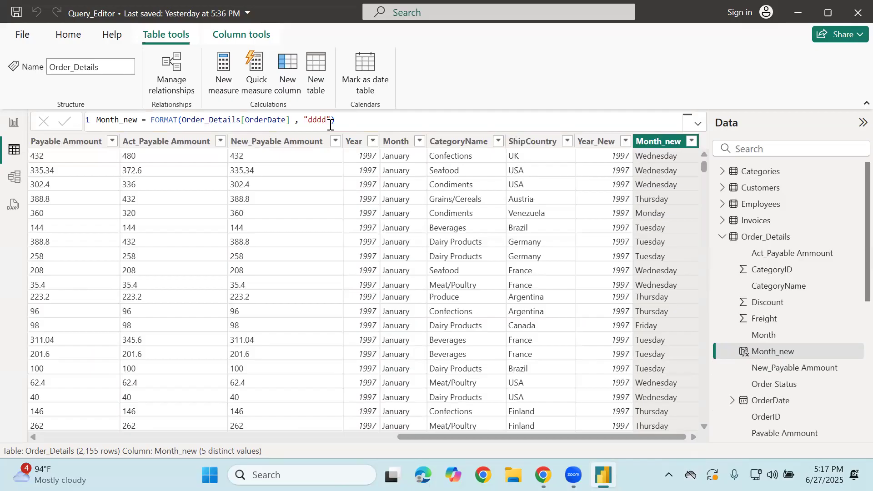
Step: Set the format string in the Month_new formula to uppercase "DDDD"
{"action": "left_click", "coordinate": [328, 122]}
{"action": "key", "text": "BackSpace"}
{"action": "key", "text": "BackSpace"}
{"action": "key", "text": "BackSpace"}
{"action": "key", "text": "BackSpace"}
{"action": "type", "text": "DDDD"}
{"action": "key", "text": "Return"}
Step: Add a calculated column to Order_Details defined as Week_day = WEEKDAY(Order_Details[OrderDate] , 1)
{"action": "left_click", "coordinate": [857, 238]}
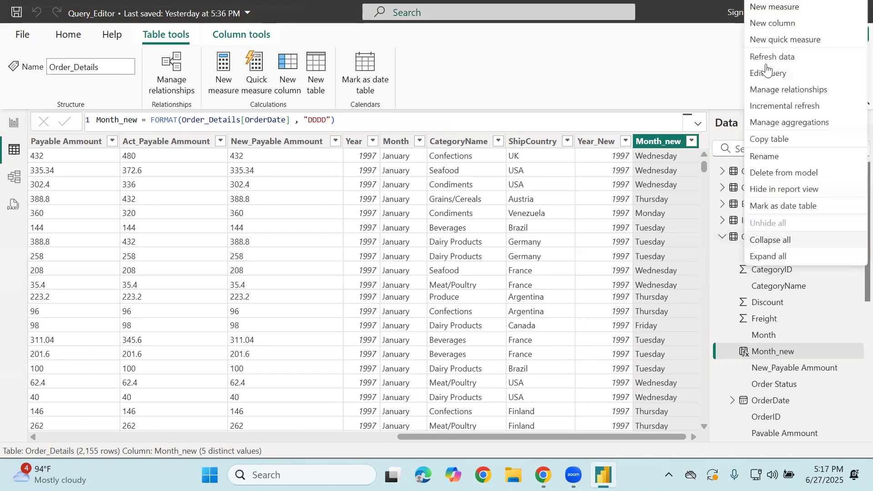
{"action": "left_click", "coordinate": [760, 24]}
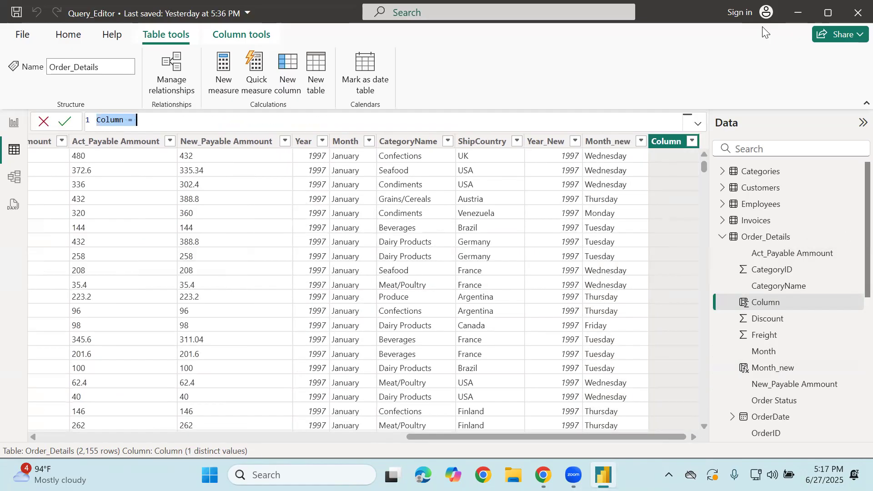
{"action": "key", "text": "BackSpace"}
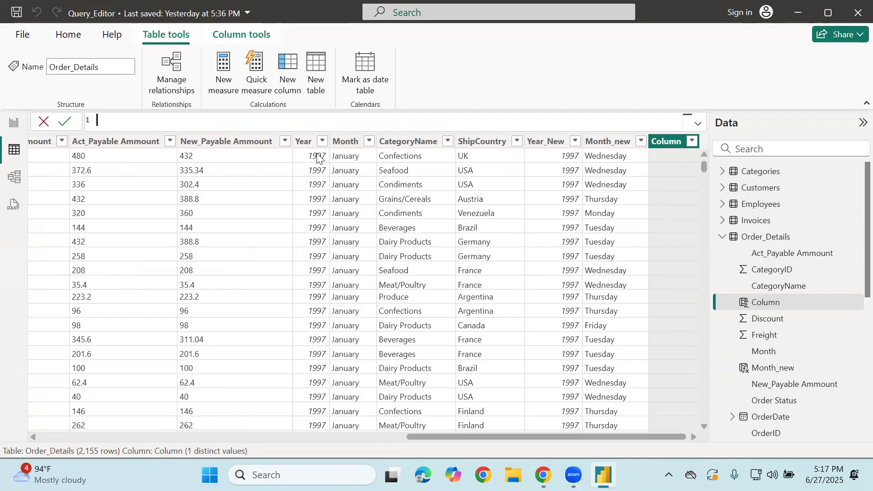
{"action": "type", "text": "Week_day = we"}
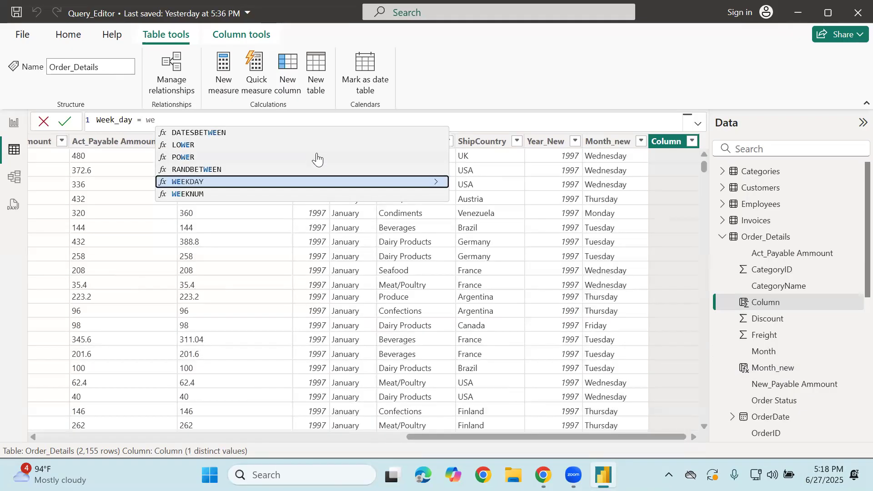
{"action": "key", "text": "Tab"}
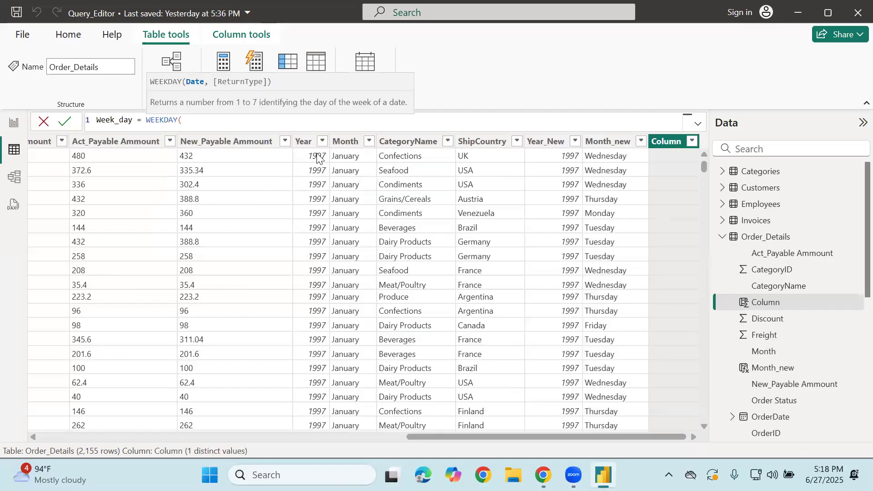
{"action": "type", "text": "order"}
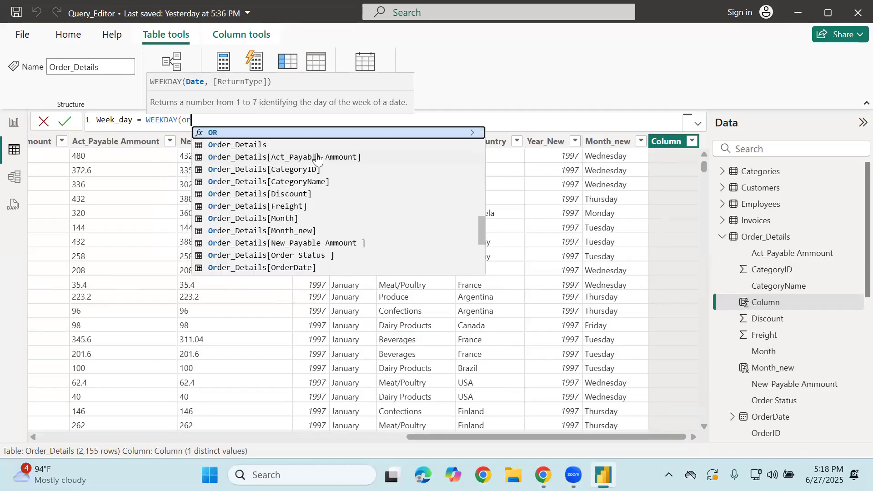
{"action": "key", "text": "Down"}
{"action": "key", "text": "Down"}
{"action": "key", "text": "Down"}
{"action": "key", "text": "Down"}
{"action": "key", "text": "Down"}
{"action": "key", "text": "Down"}
{"action": "key", "text": "Down"}
{"action": "key", "text": "Down"}
{"action": "key", "text": "Down"}
{"action": "key", "text": "Down"}
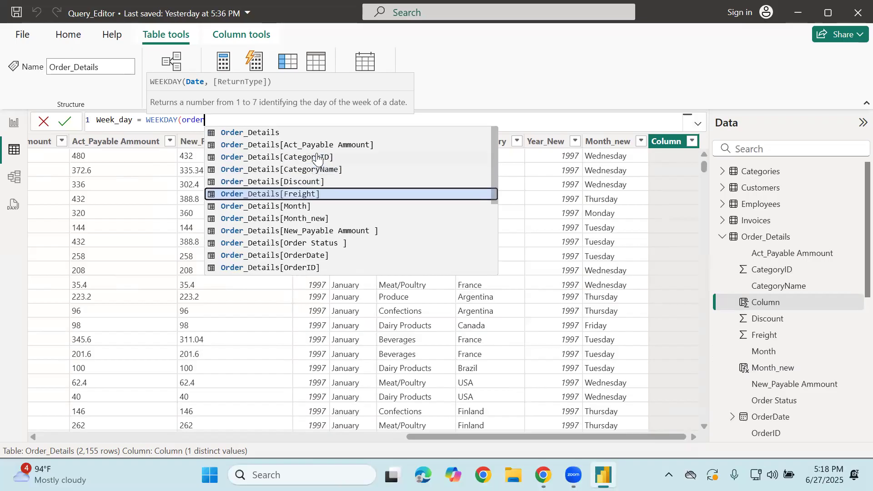
{"action": "key", "text": "Tab"}
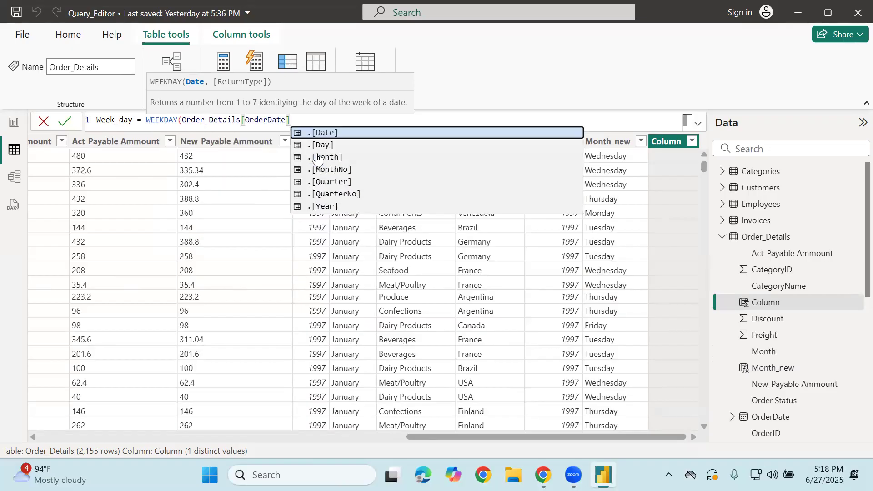
{"action": "type", "text": ", 1)"}
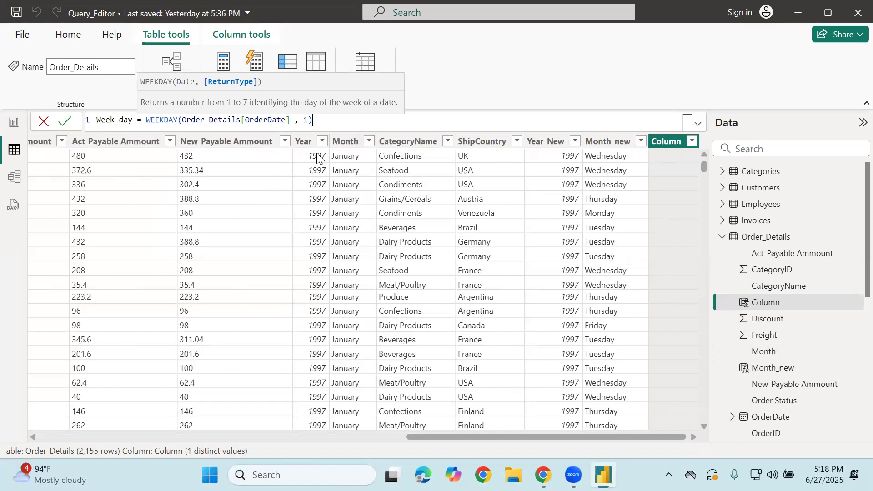
{"action": "key", "text": "Return"}
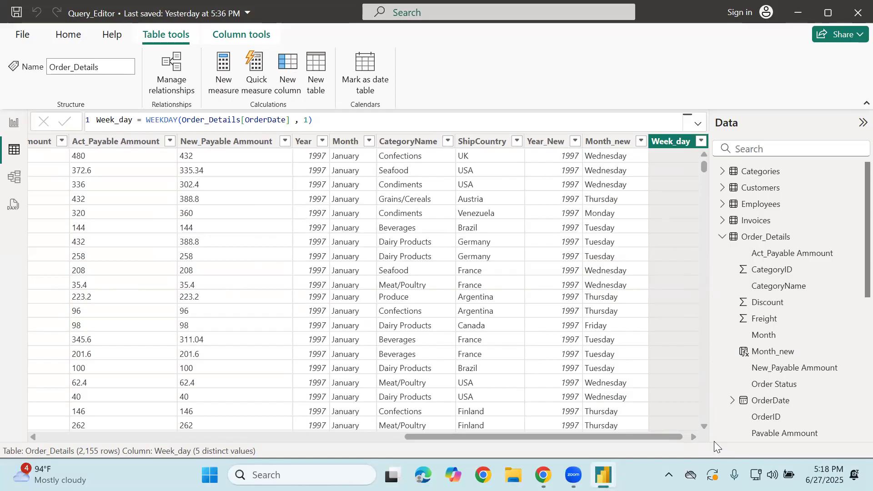
{"action": "left_click", "coordinate": [692, 438]}
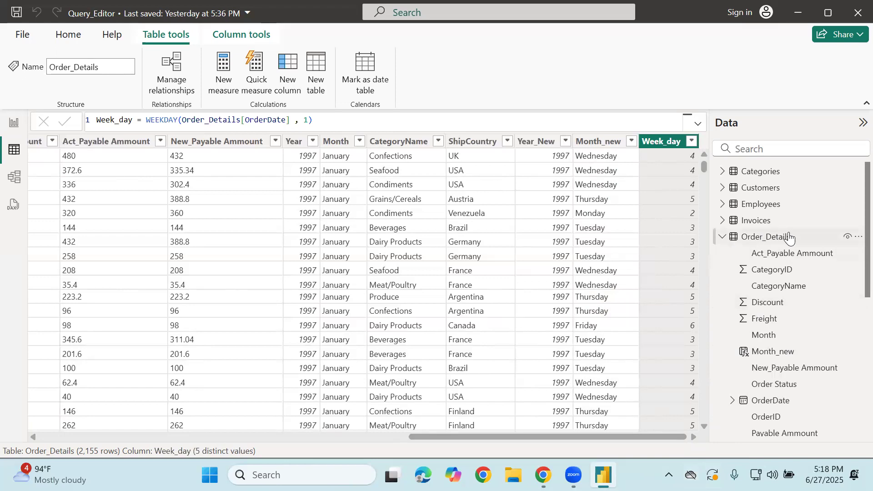
Step: Add a calculated column to Order_Details defined as Week_of_year = WEEKNUM(Order_Details[OrderDate] ,1)
{"action": "left_click", "coordinate": [857, 238]}
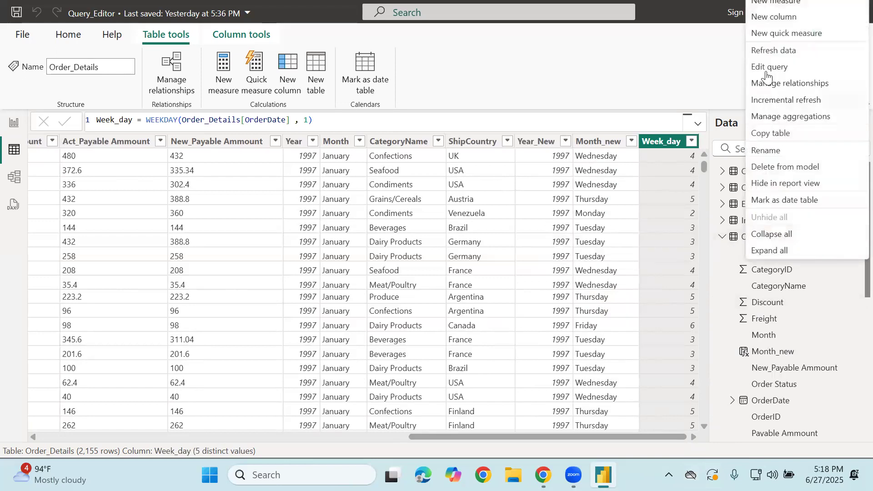
{"action": "left_click", "coordinate": [772, 18]}
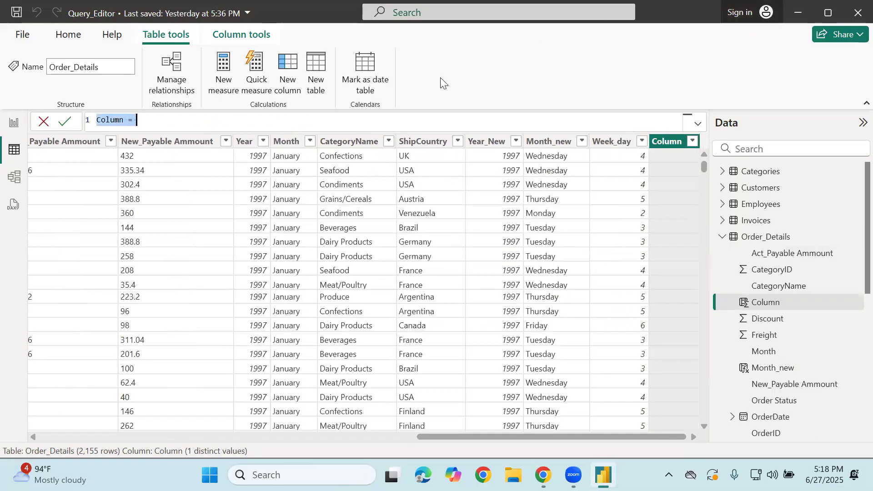
{"action": "key", "text": "BackSpace"}
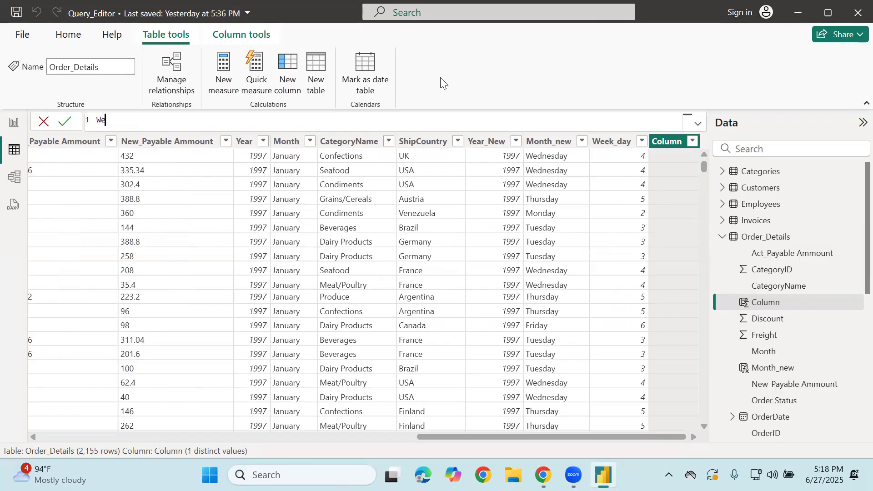
{"action": "type", "text": "Week_of_yee"}
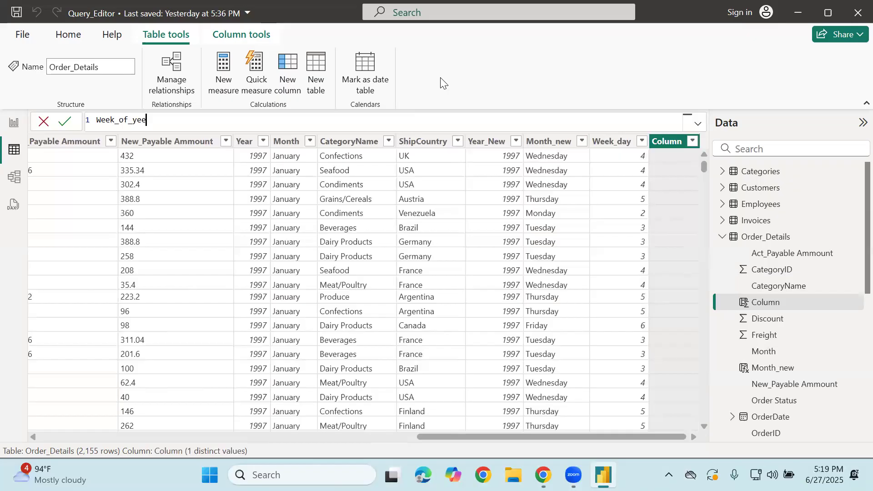
{"action": "key", "text": "BackSpace"}
{"action": "type", "text": "ar = wee"}
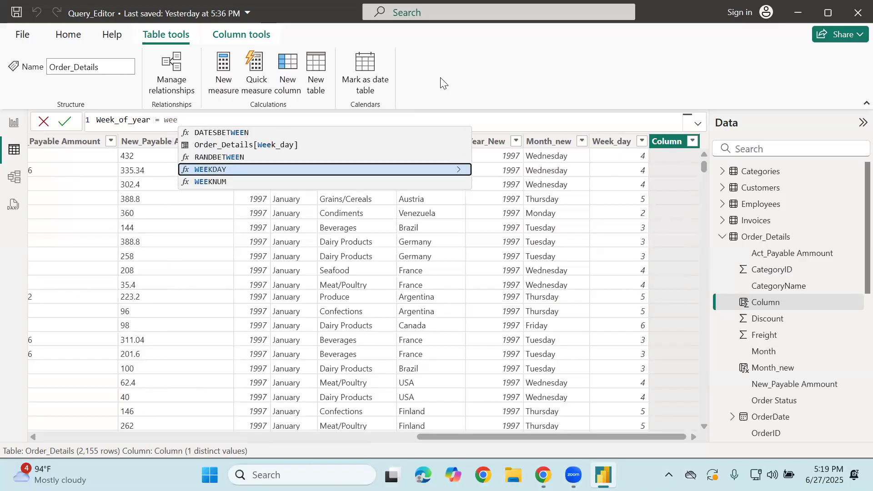
{"action": "key", "text": "Down"}
{"action": "key", "text": "Tab"}
{"action": "type", "text": "o"}
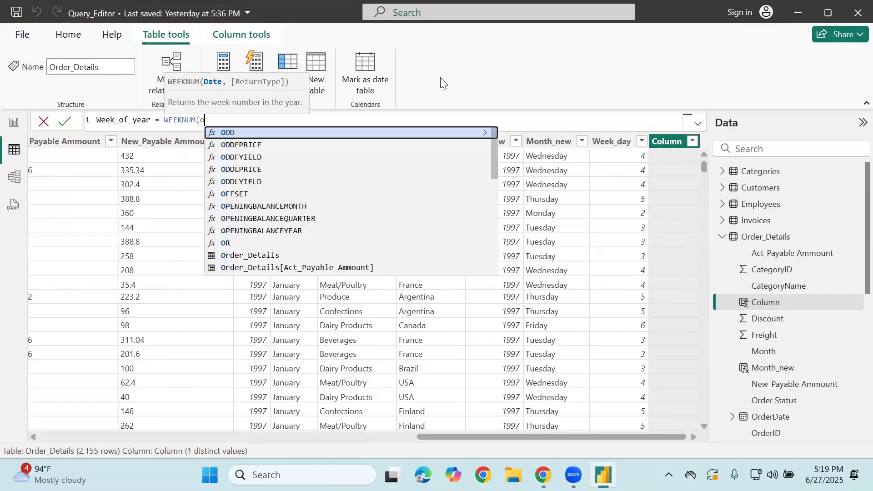
{"action": "type", "text": "rder"}
{"action": "key", "text": "Down"}
{"action": "key", "text": "Down"}
{"action": "key", "text": "Down"}
{"action": "key", "text": "Down"}
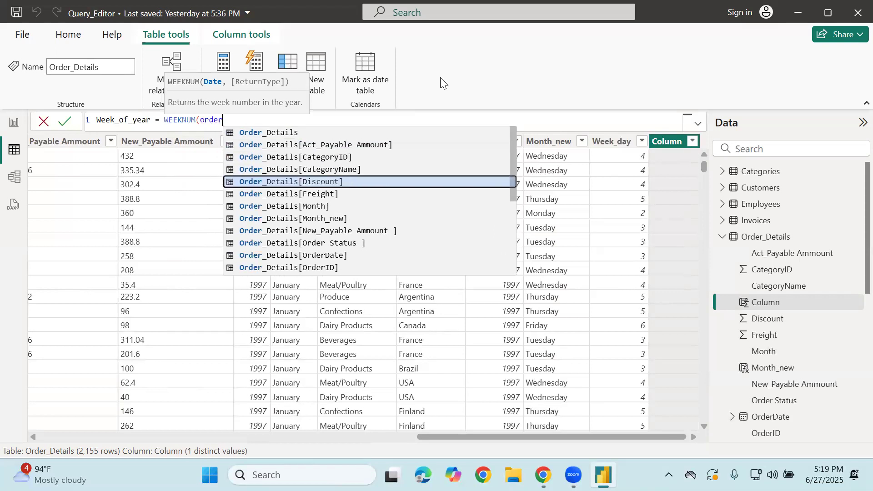
{"action": "key", "text": "Down"}
{"action": "key", "text": "Down"}
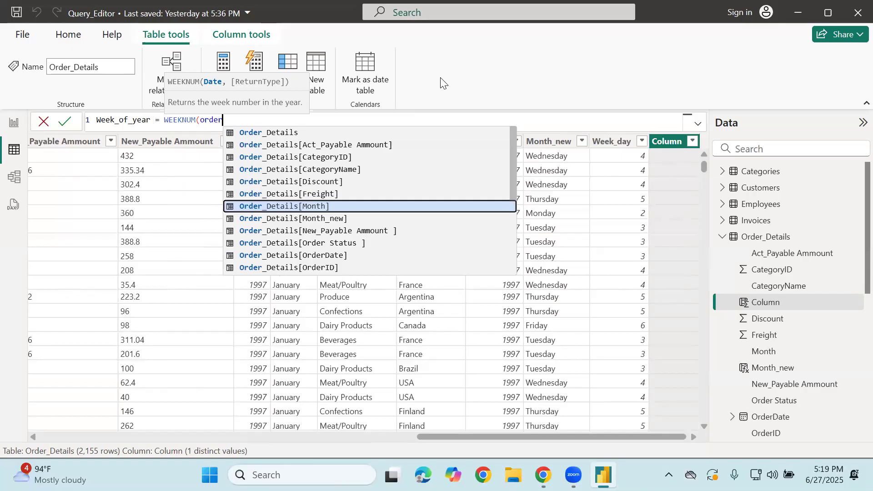
{"action": "key", "text": "Down"}
{"action": "key", "text": "Down"}
{"action": "key", "text": "Down"}
{"action": "key", "text": "Down"}
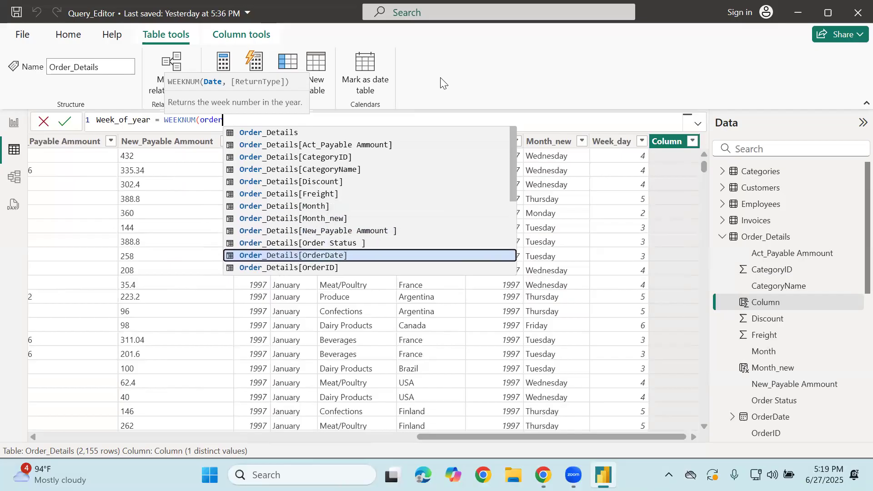
{"action": "key", "text": "Tab"}
{"action": "type", "text": ","}
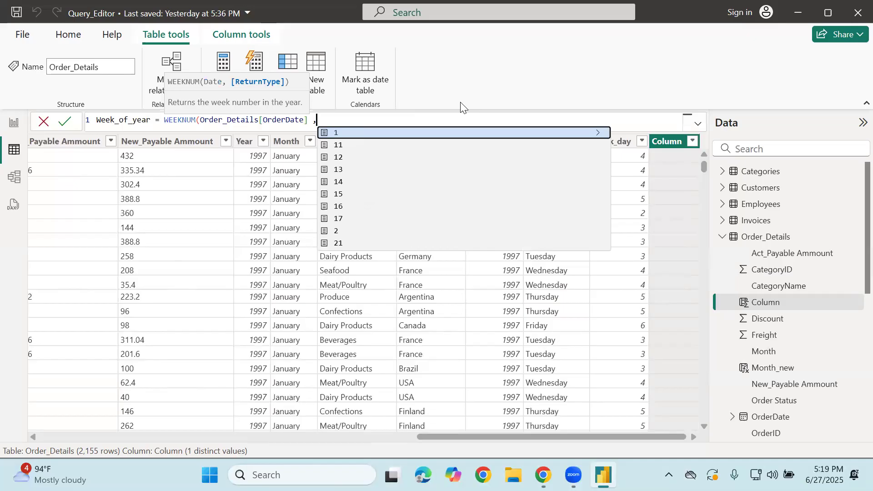
{"action": "type", "text": "1)"}
{"action": "key", "text": "Return"}
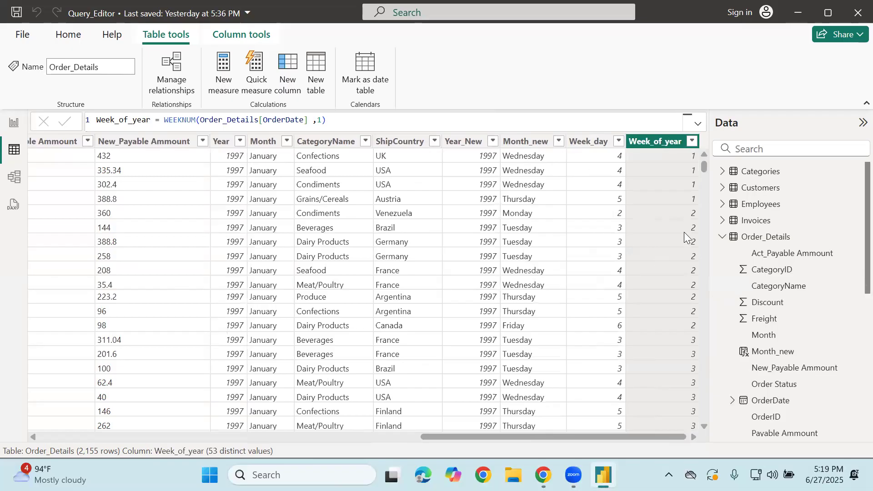
Step: Examine the week numbers down the rows of the Week_of_year column
{"action": "scroll", "coordinate": [684, 232], "scroll_direction": "down", "scroll_amount": 20}
{"action": "scroll", "coordinate": [684, 237], "scroll_direction": "down", "scroll_amount": 20}
{"action": "scroll", "coordinate": [683, 231], "scroll_direction": "up", "scroll_amount": 20}
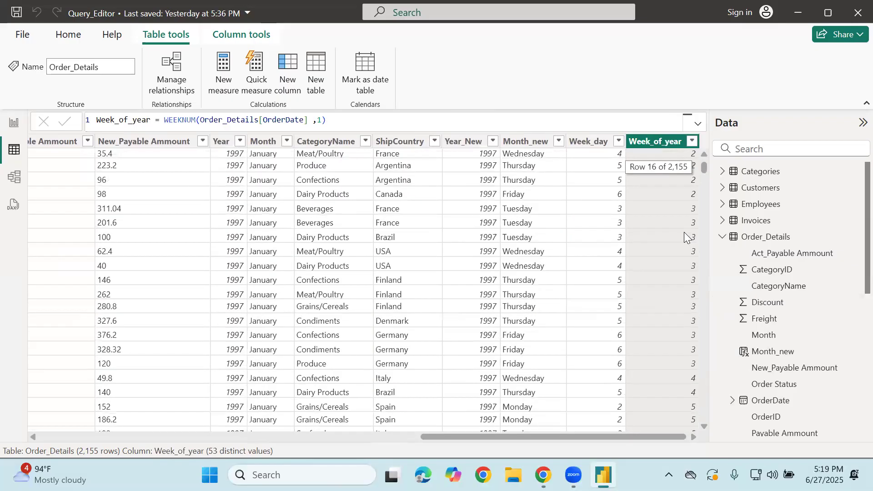
{"action": "scroll", "coordinate": [684, 233], "scroll_direction": "up", "scroll_amount": 3}
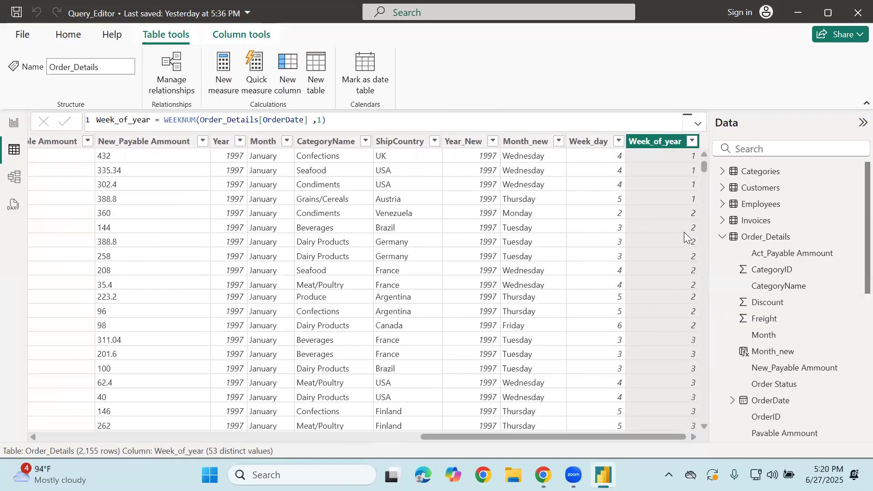
{"action": "scroll", "coordinate": [679, 287], "scroll_direction": "down", "scroll_amount": 5}
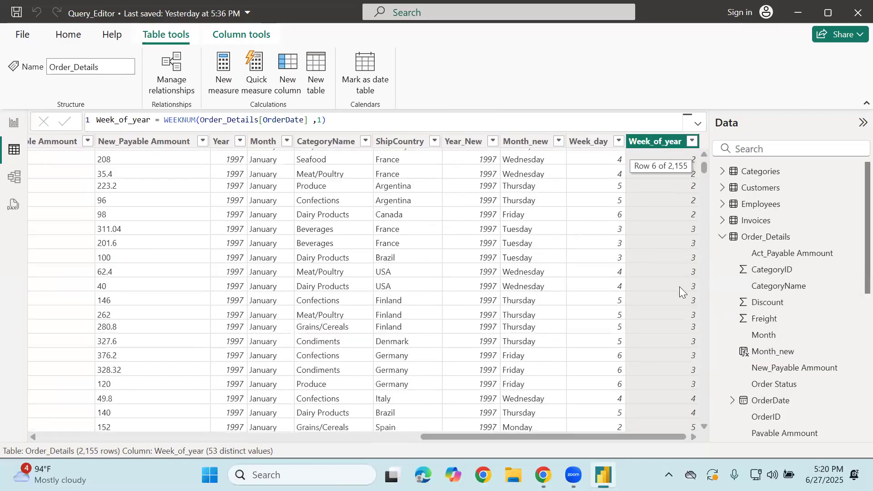
{"action": "scroll", "coordinate": [679, 286], "scroll_direction": "up", "scroll_amount": 3}
{"action": "scroll", "coordinate": [681, 291], "scroll_direction": "up", "scroll_amount": 3}
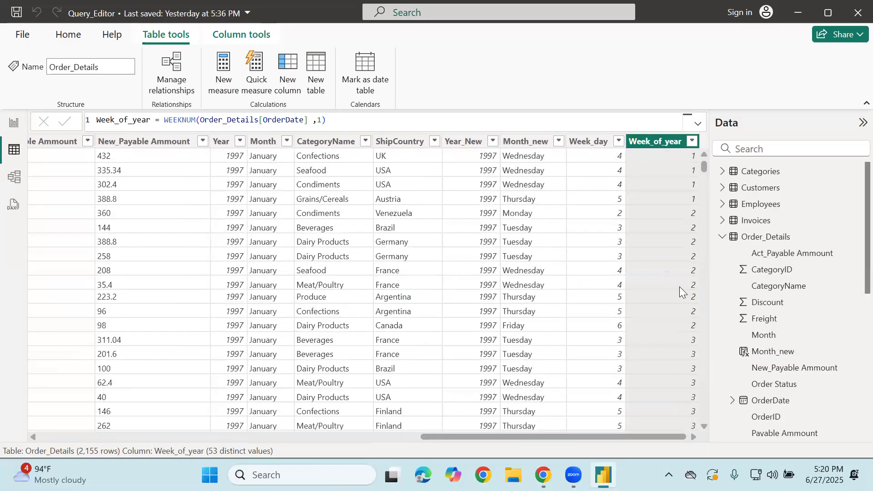